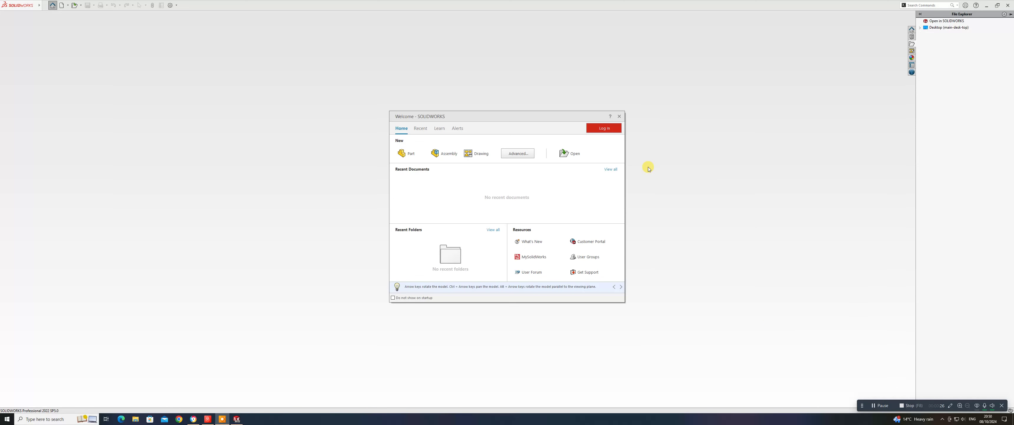
Step: Create a new blank part document, Part1, from the Welcome dialog
{"action": "left_click", "coordinate": [406, 156]}
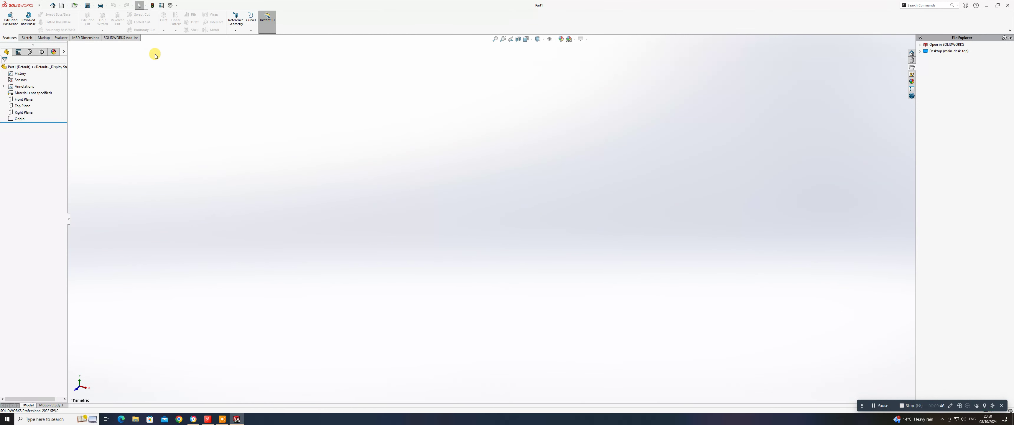
Step: Start a new sketch on the Top Plane
{"action": "left_click", "coordinate": [27, 37]}
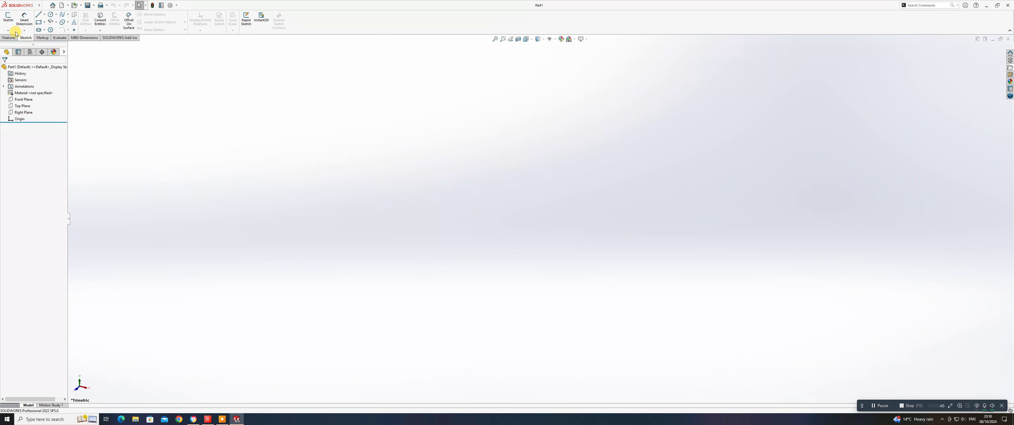
{"action": "left_click", "coordinate": [7, 17]}
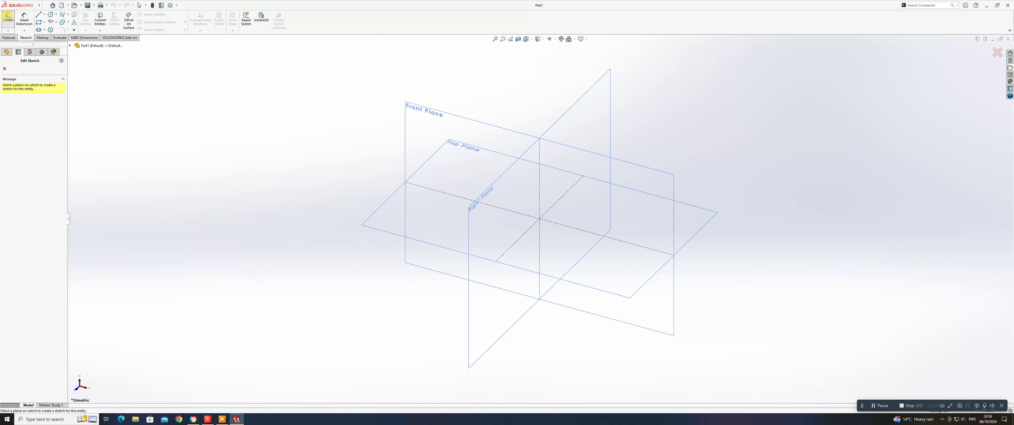
{"action": "left_click", "coordinate": [392, 207]}
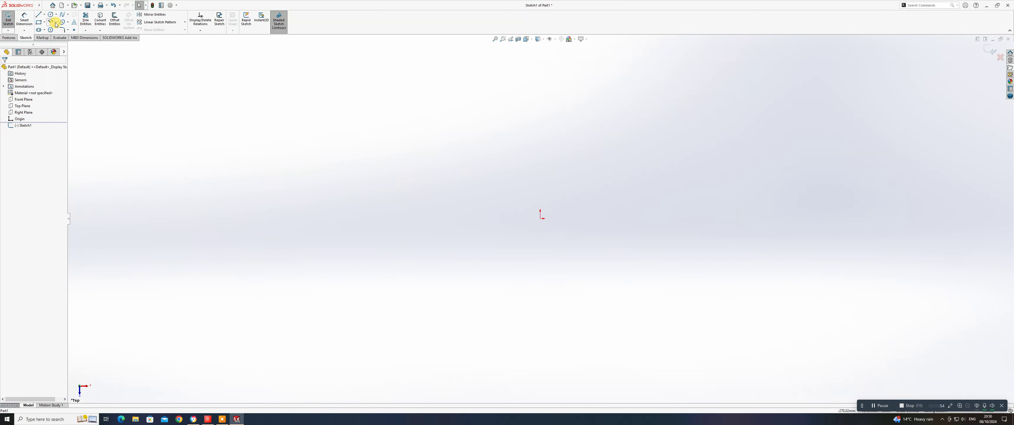
Step: Draw a corner rectangle with its first corner at the origin
{"action": "left_click", "coordinate": [40, 22]}
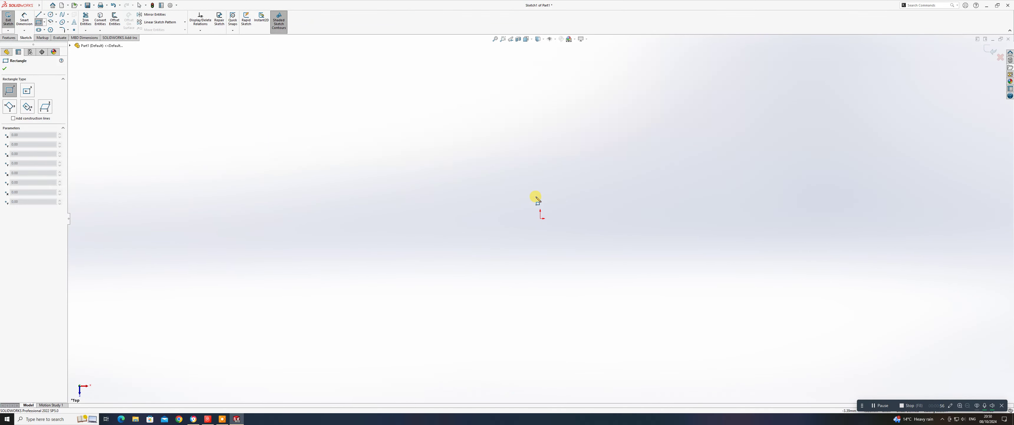
{"action": "left_click", "coordinate": [541, 219]}
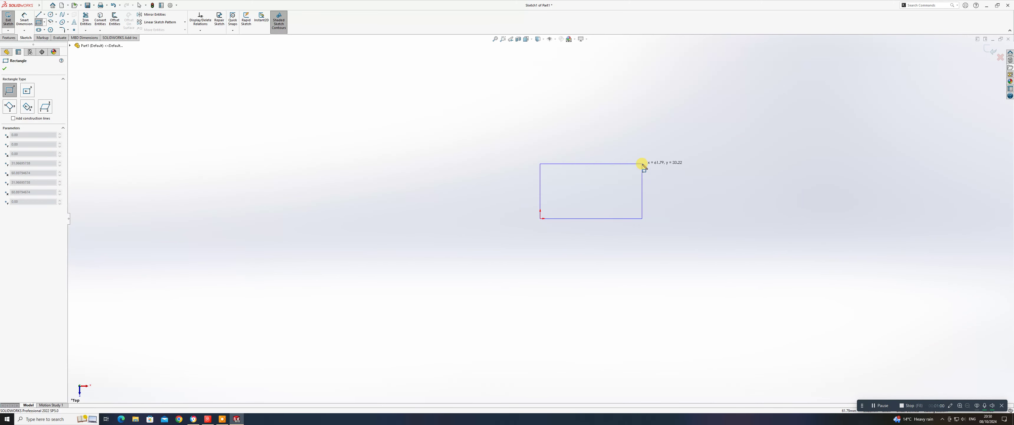
{"action": "left_click", "coordinate": [642, 163]}
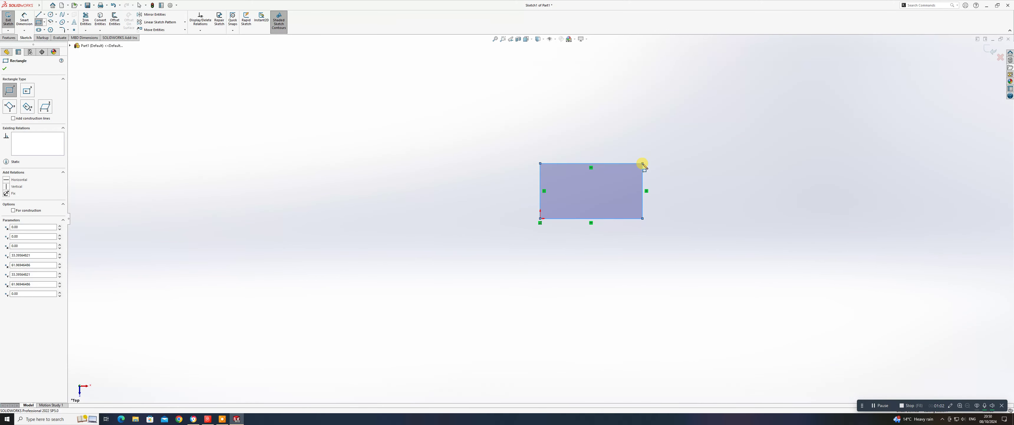
{"action": "right_click", "coordinate": [643, 164]}
{"action": "left_click", "coordinate": [653, 165]}
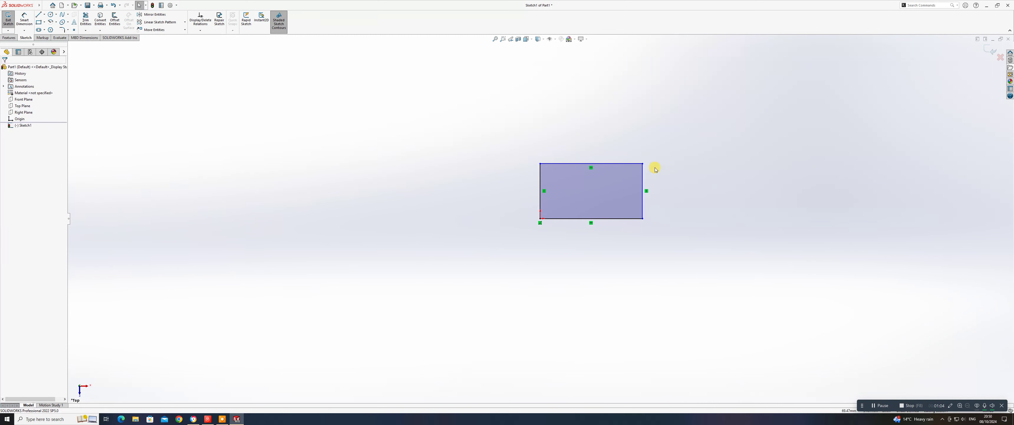
{"action": "scroll", "coordinate": [668, 201], "scroll_direction": "down", "scroll_amount": 2}
{"action": "scroll", "coordinate": [668, 201], "scroll_direction": "down", "scroll_amount": 2}
{"action": "scroll", "coordinate": [475, 117], "scroll_direction": "down", "scroll_amount": 2}
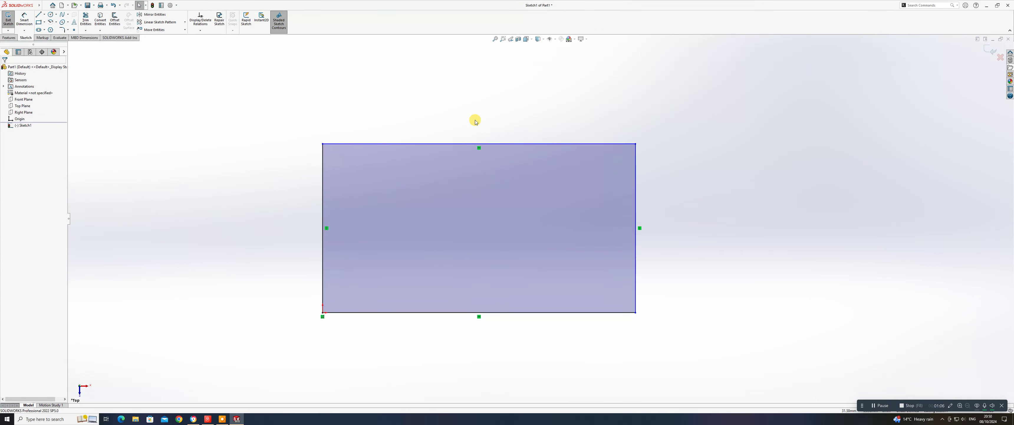
Step: Dimension the rectangle's left edge to 15.8 mm and bottom edge to 31.8 mm
{"action": "left_click", "coordinate": [24, 22]}
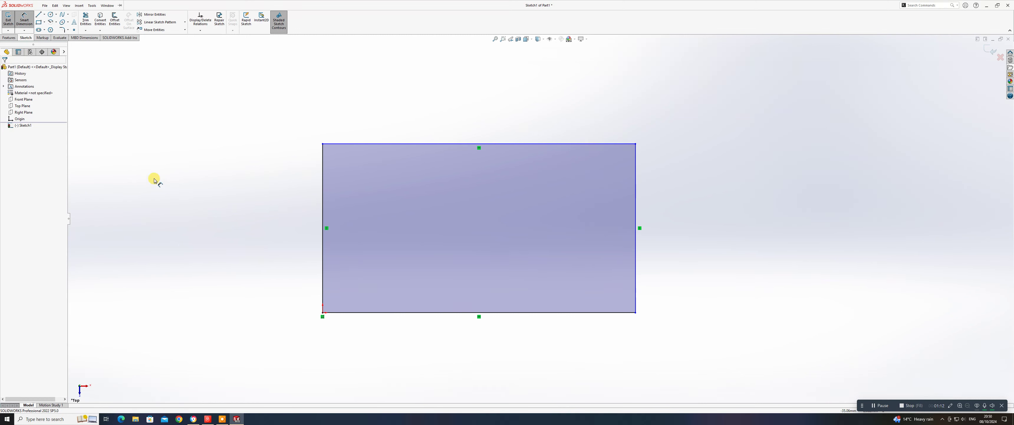
{"action": "left_click", "coordinate": [323, 231]}
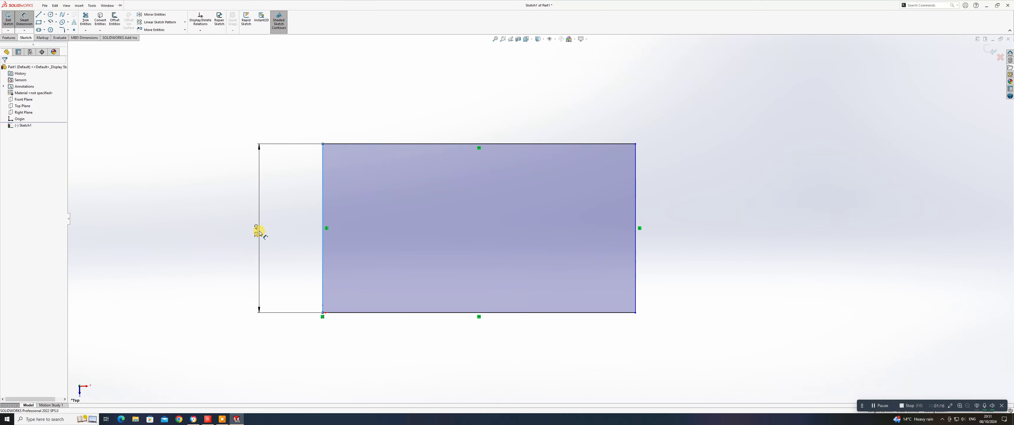
{"action": "left_click", "coordinate": [259, 231]}
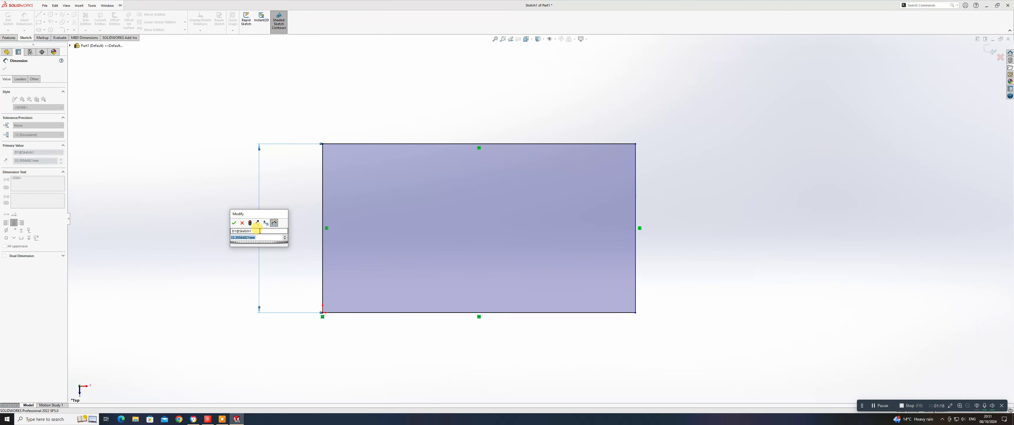
{"action": "type", "text": "15.8"}
{"action": "key", "text": "Return"}
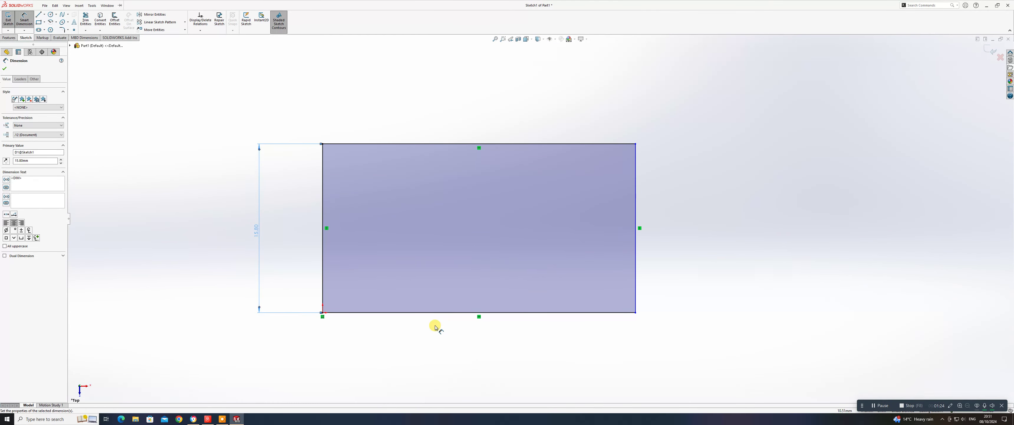
{"action": "left_click", "coordinate": [438, 313]}
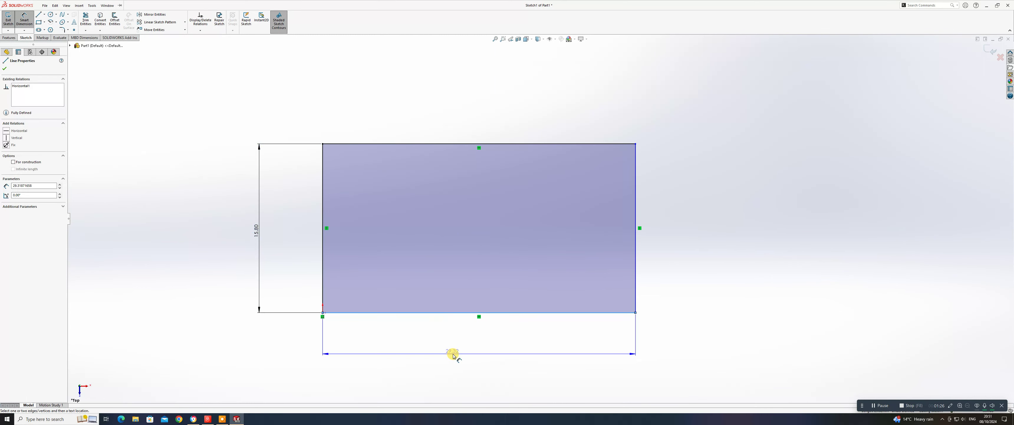
{"action": "left_click", "coordinate": [471, 351]}
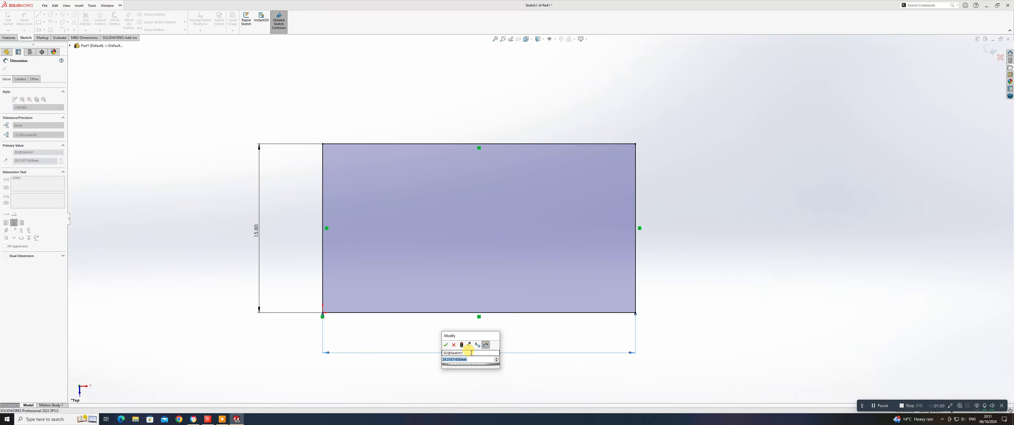
{"action": "type", "text": "31.8"}
{"action": "key", "text": "Return"}
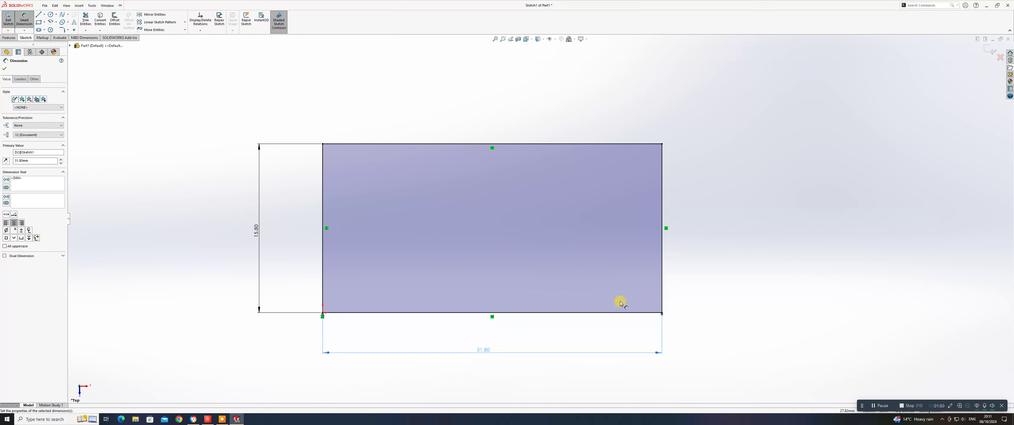
Step: Extrude the rectangle as a Blind boss 9.6 mm deep
{"action": "left_click", "coordinate": [12, 38]}
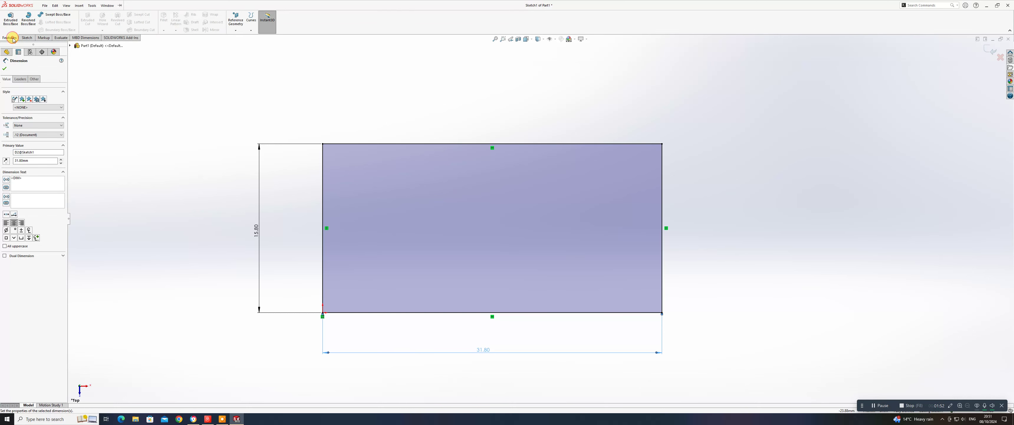
{"action": "left_click", "coordinate": [11, 18]}
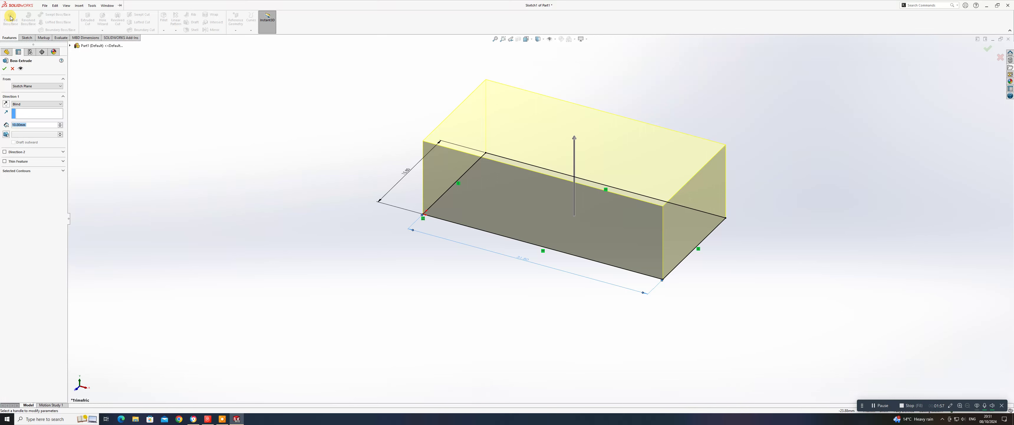
{"action": "left_click", "coordinate": [37, 125]}
{"action": "double_click", "coordinate": [36, 125]}
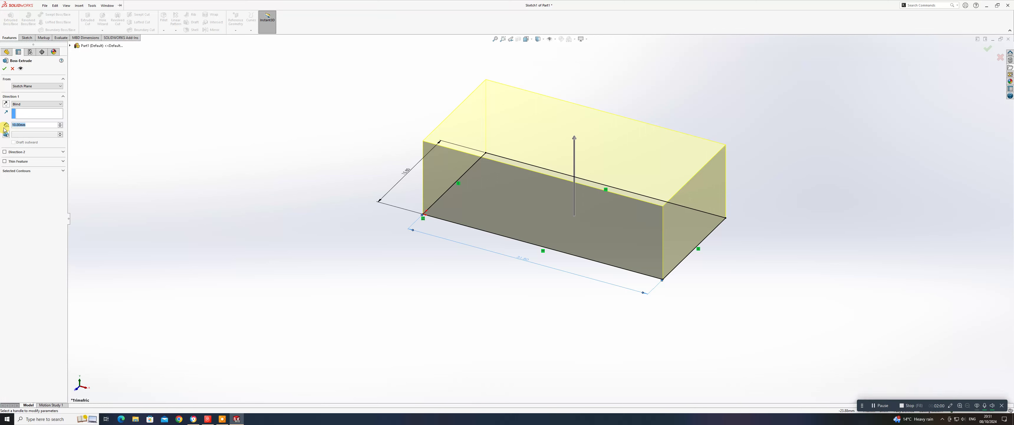
{"action": "type", "text": "9.6"}
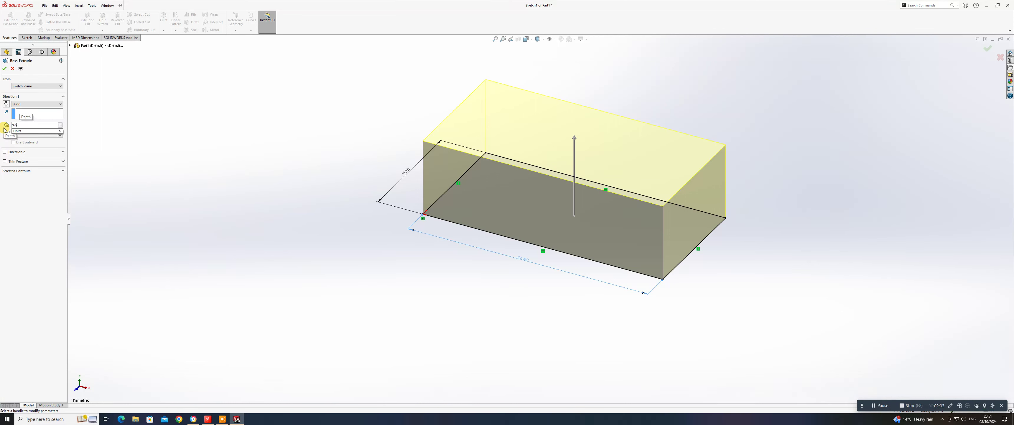
{"action": "key", "text": "Return"}
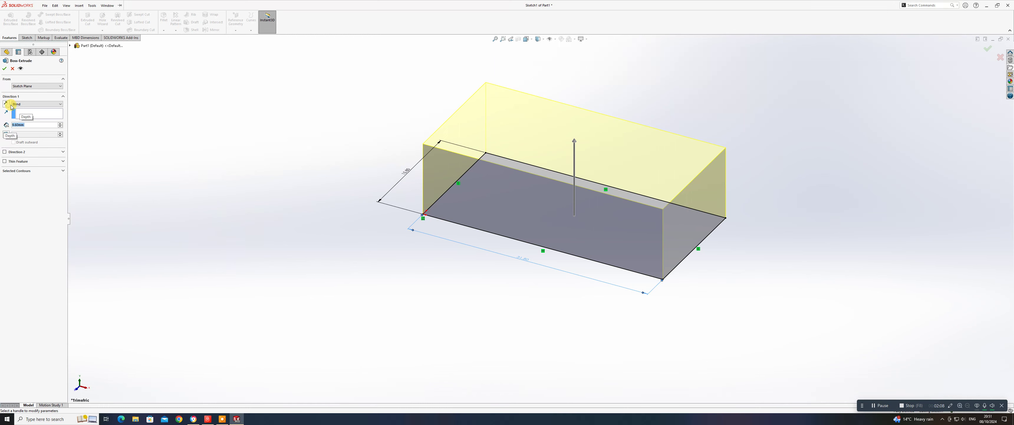
{"action": "left_click", "coordinate": [5, 68]}
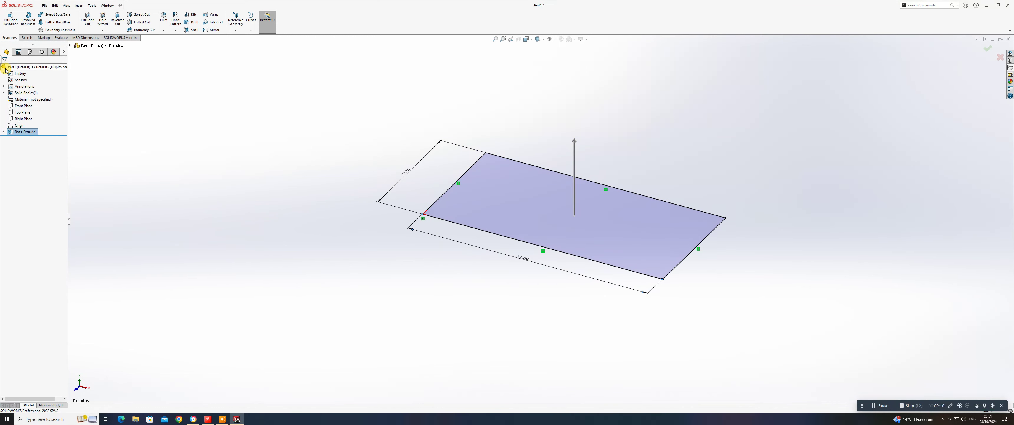
Step: Orbit the block toward its broad face and start a new sketch awaiting a face
{"action": "scroll", "coordinate": [602, 146], "scroll_direction": "down", "scroll_amount": 3}
{"action": "middle_click_drag", "start_coordinate": [599, 154], "coordinate": [565, 123]}
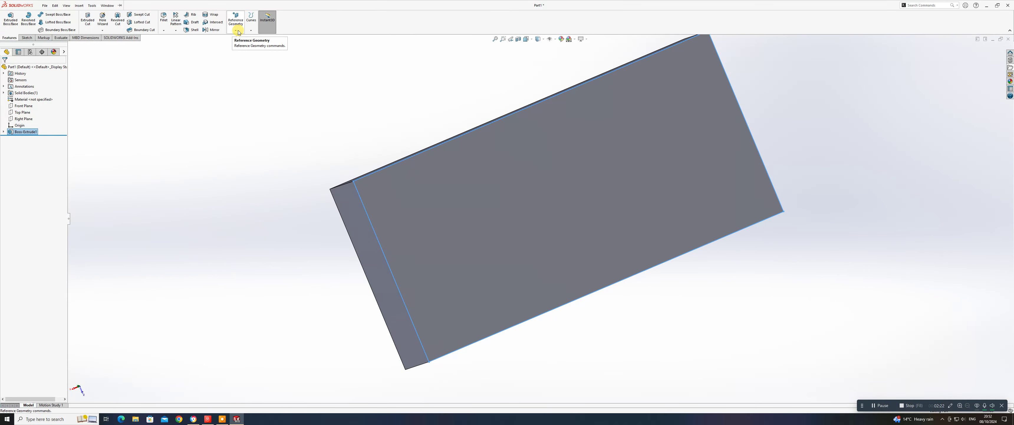
{"action": "left_click", "coordinate": [26, 37]}
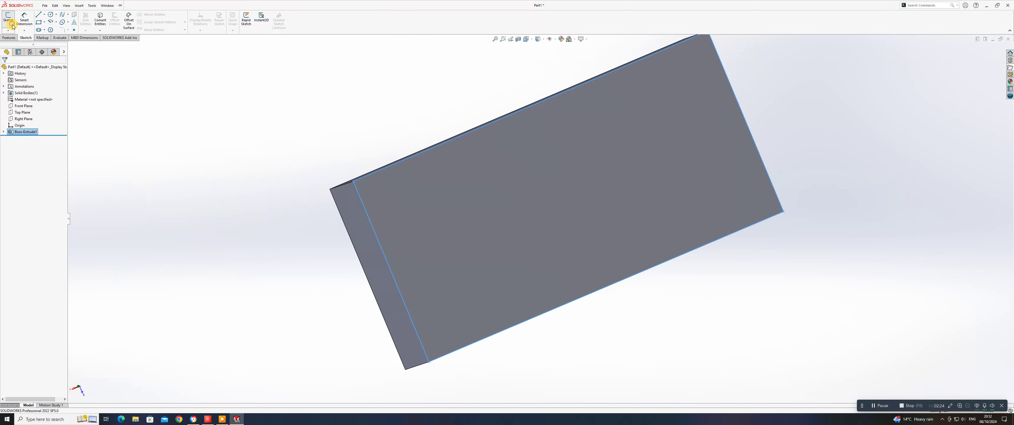
{"action": "left_click", "coordinate": [11, 25]}
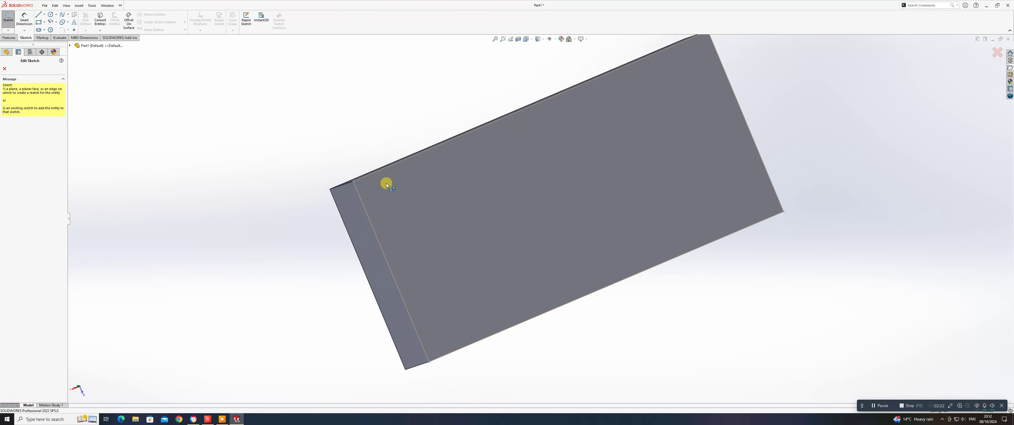
{"action": "mouse_move", "coordinate": [449, 195]}
{"action": "middle_mouse_down"}
{"action": "mouse_move", "coordinate": [475, 201]}
{"action": "mouse_move", "coordinate": [442, 141]}
{"action": "mouse_move", "coordinate": [458, 175]}
{"action": "middle_mouse_up"}
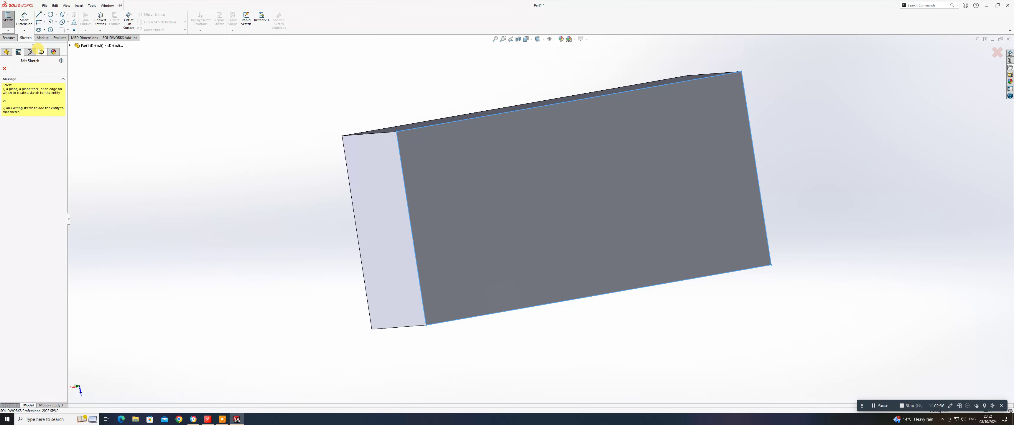
{"action": "left_click", "coordinate": [15, 38]}
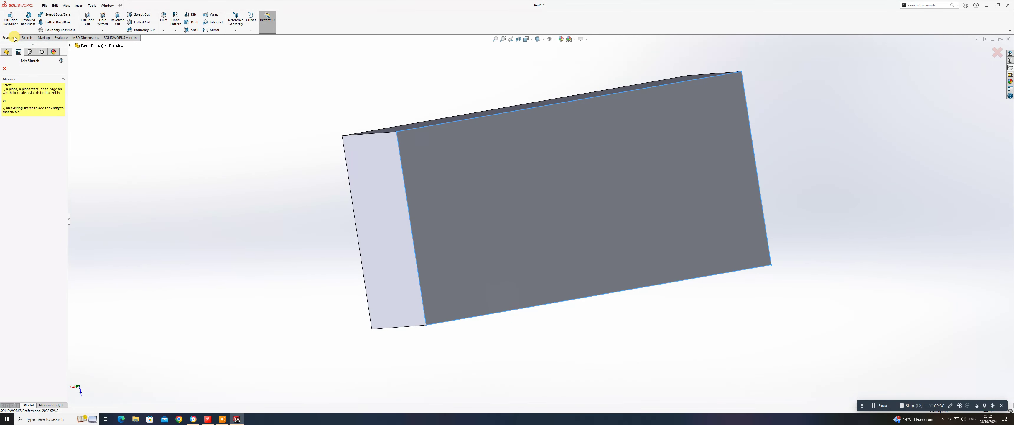
Step: Shell the block to 1.5 mm thickness, removing the large front face
{"action": "left_click", "coordinate": [194, 30]}
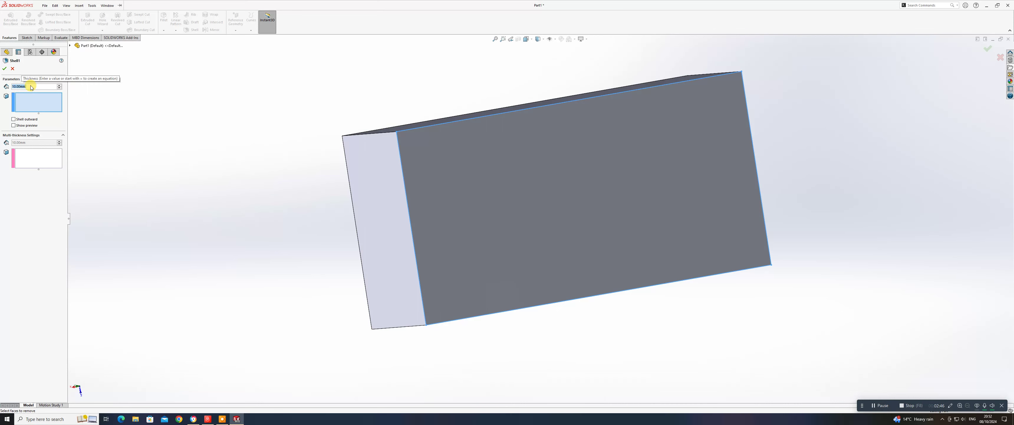
{"action": "type", "text": "1.5"}
{"action": "key", "text": "Return"}
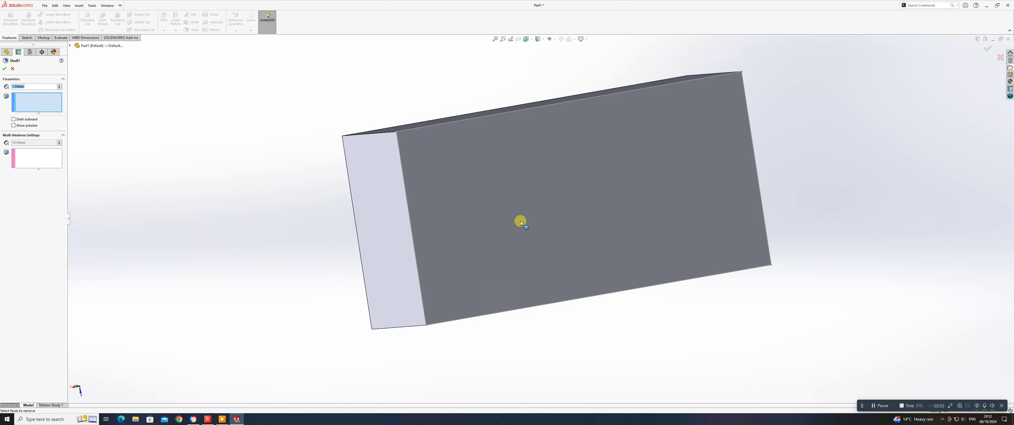
{"action": "left_click", "coordinate": [594, 178]}
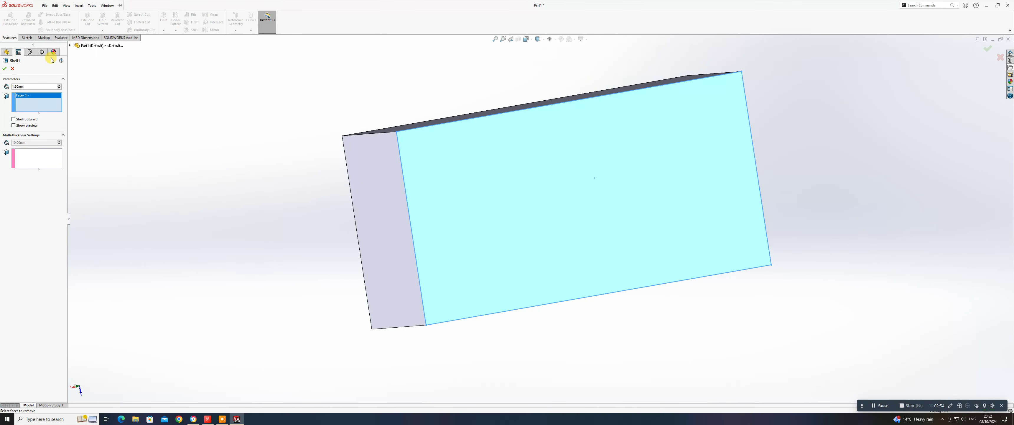
{"action": "left_click", "coordinate": [14, 126]}
{"action": "scroll", "coordinate": [479, 147], "scroll_direction": "down", "scroll_amount": 2}
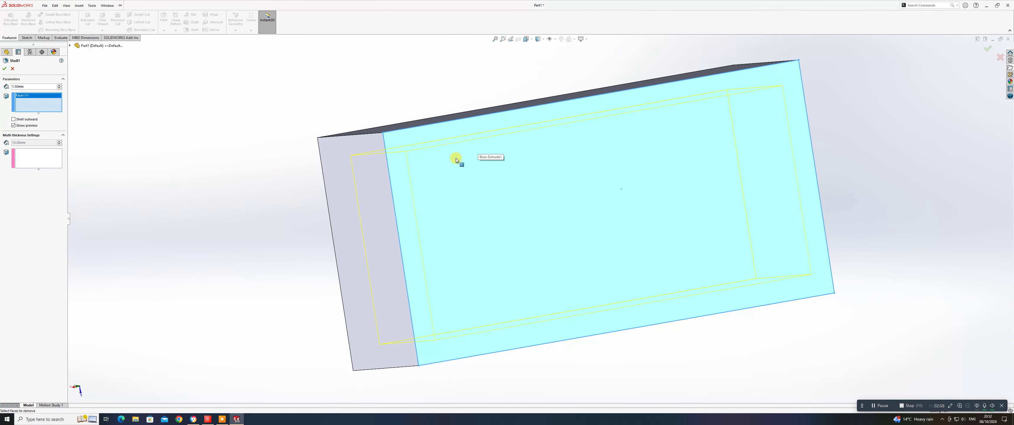
{"action": "middle_click_drag", "start_coordinate": [457, 159], "coordinate": [437, 118]}
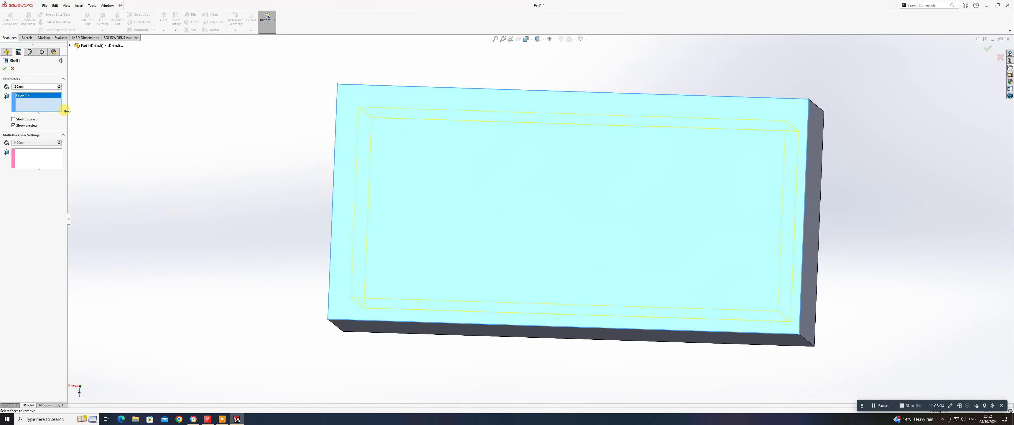
{"action": "left_click", "coordinate": [5, 69]}
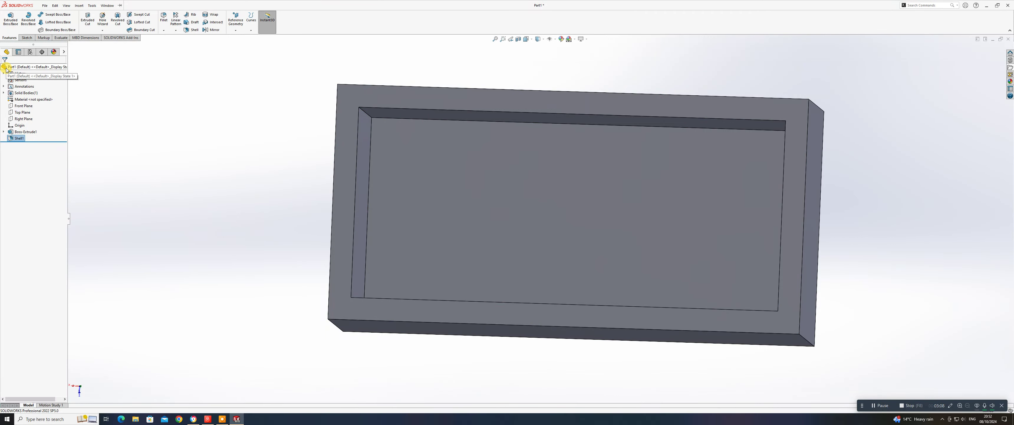
Step: Orbit to the box's closed face and start a sketch on it
{"action": "middle_click_drag", "start_coordinate": [323, 107], "coordinate": [547, 200]}
{"action": "middle_click_drag", "start_coordinate": [548, 118], "coordinate": [481, 99]}
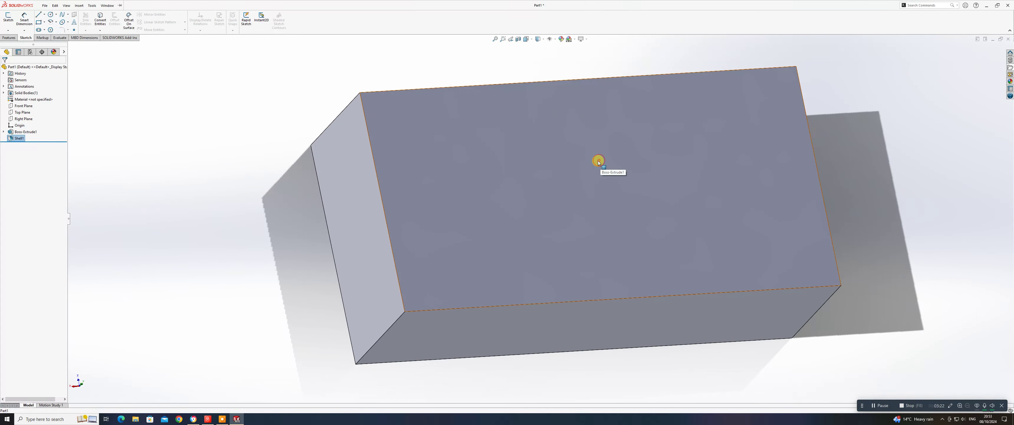
{"action": "left_click", "coordinate": [599, 162]}
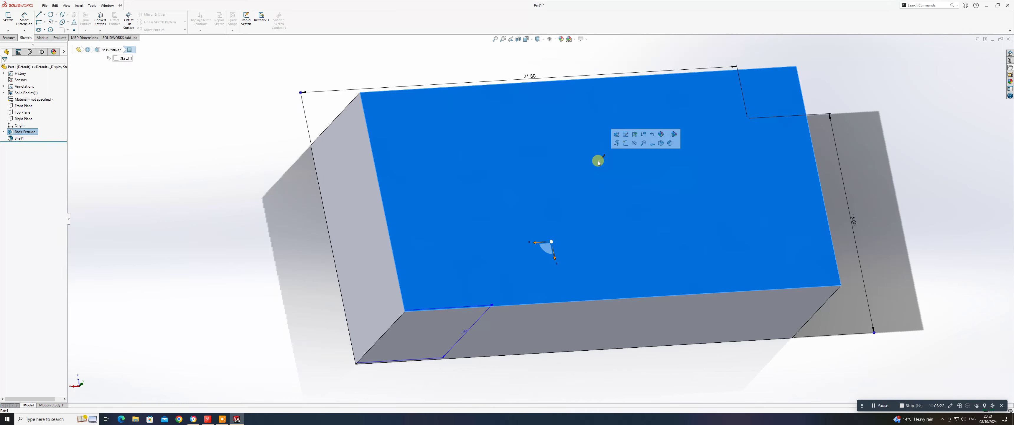
{"action": "left_click", "coordinate": [7, 17]}
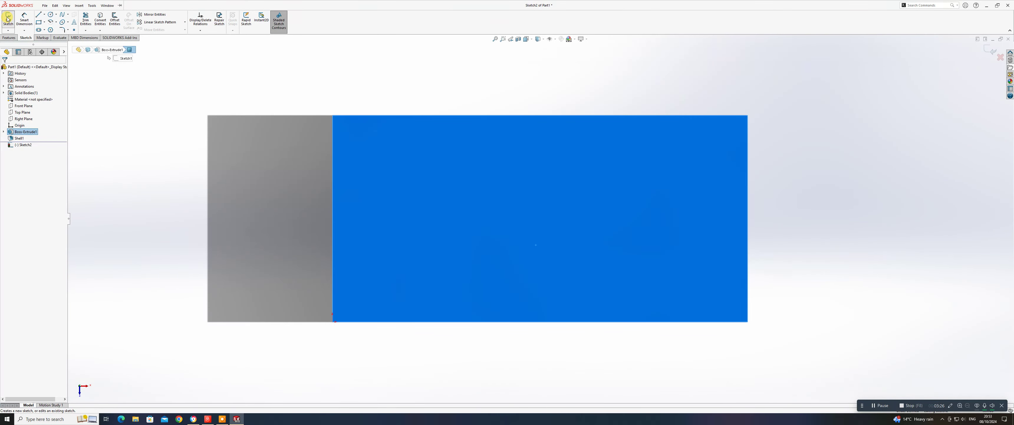
Step: Draw four circles on the face, the fourth larger near the centre
{"action": "left_click", "coordinate": [50, 15]}
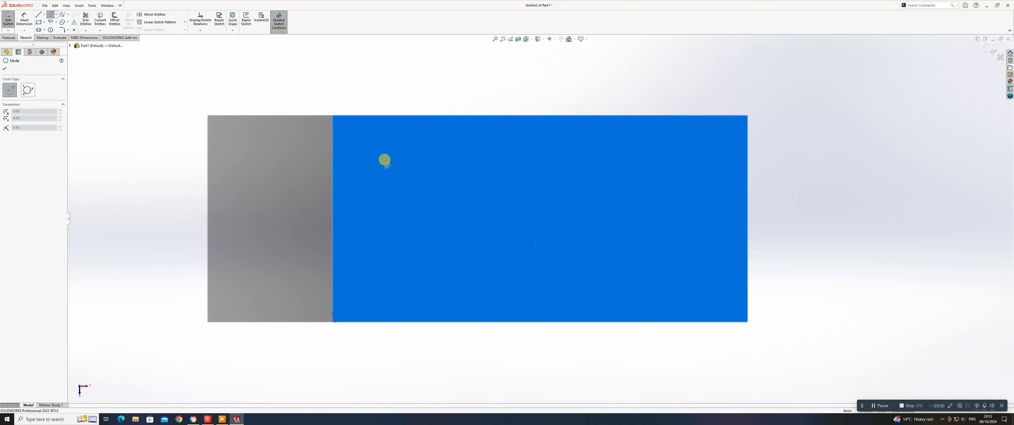
{"action": "left_click_drag", "start_coordinate": [366, 143], "coordinate": [390, 164]}
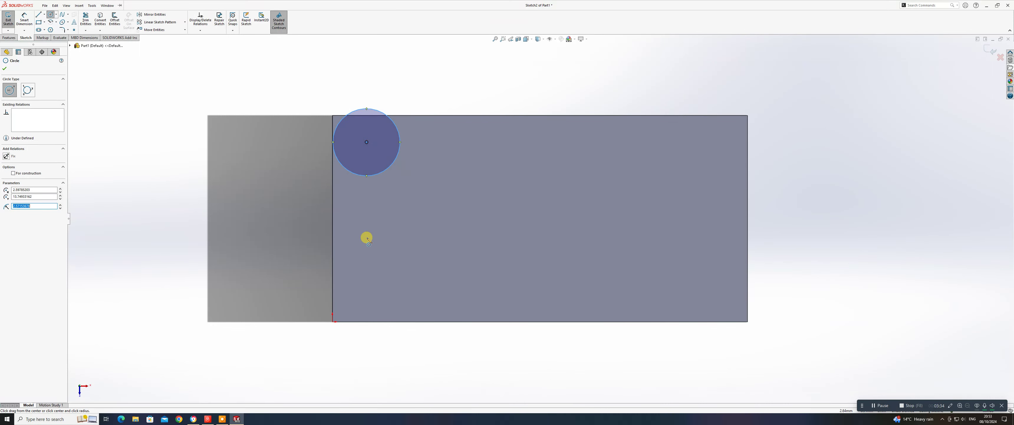
{"action": "left_click_drag", "start_coordinate": [366, 236], "coordinate": [396, 264]}
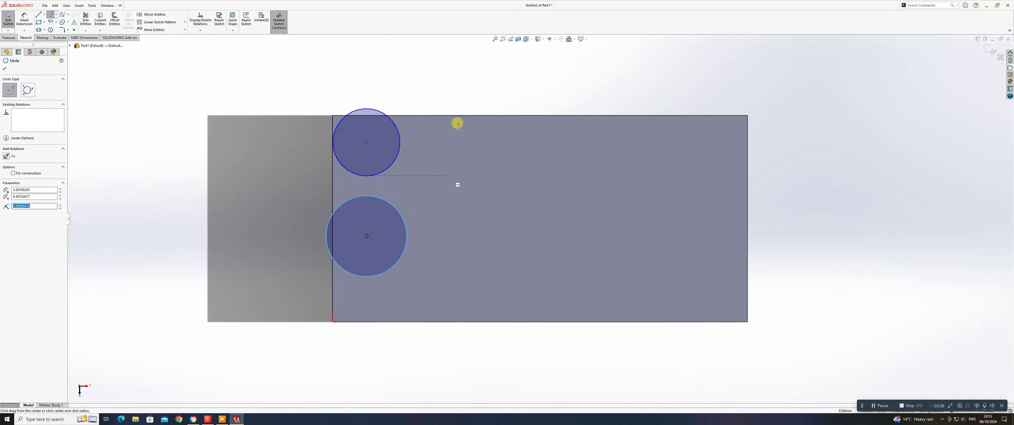
{"action": "left_click_drag", "start_coordinate": [475, 134], "coordinate": [495, 158]}
{"action": "left_click_drag", "start_coordinate": [468, 217], "coordinate": [497, 248]}
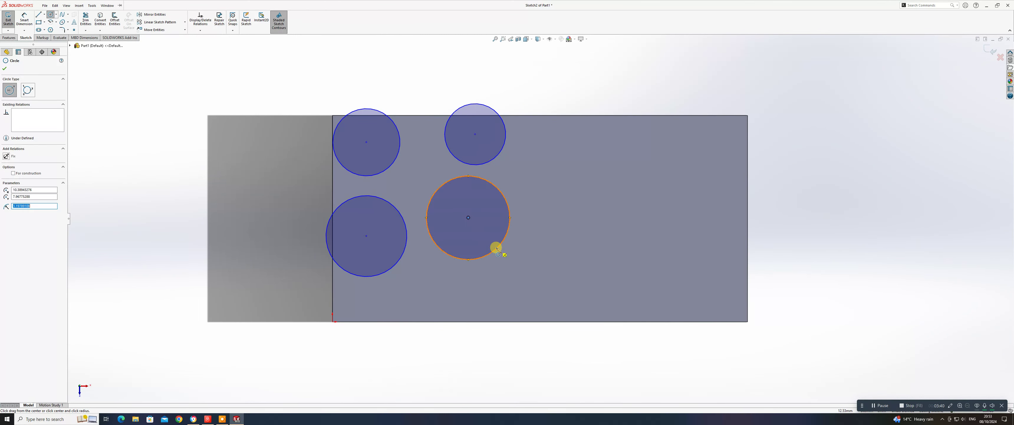
{"action": "right_click", "coordinate": [496, 238]}
{"action": "left_click", "coordinate": [512, 241]}
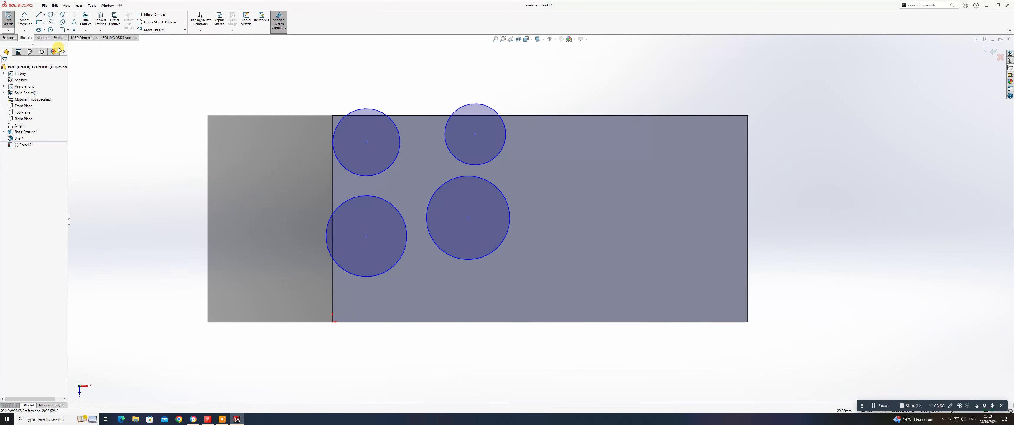
Step: Draw a corner rectangle spanning most of the face over the four circles
{"action": "left_click", "coordinate": [39, 23]}
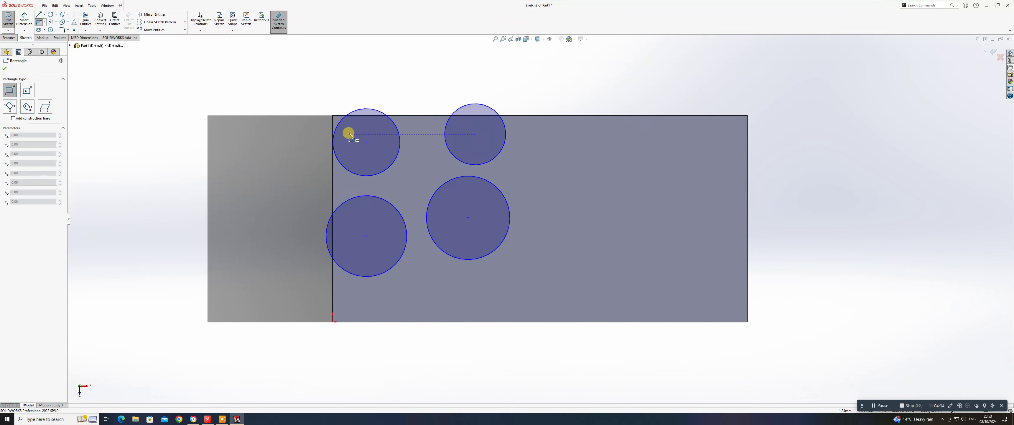
{"action": "left_click_drag", "start_coordinate": [349, 134], "coordinate": [733, 310]}
{"action": "right_click", "coordinate": [733, 311]}
{"action": "left_click", "coordinate": [745, 312]}
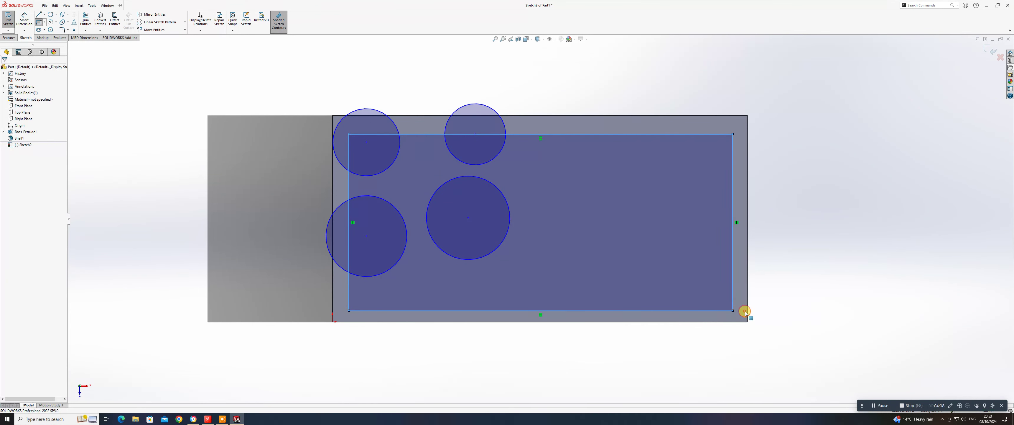
{"action": "key", "text": "Escape"}
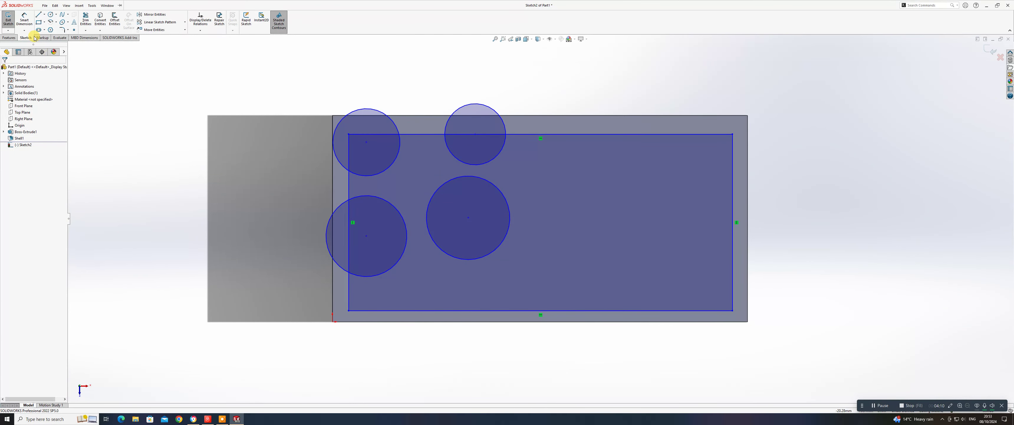
Step: Offset the rectangle's right and left sides 1.5 mm from the part edges
{"action": "left_click", "coordinate": [24, 22]}
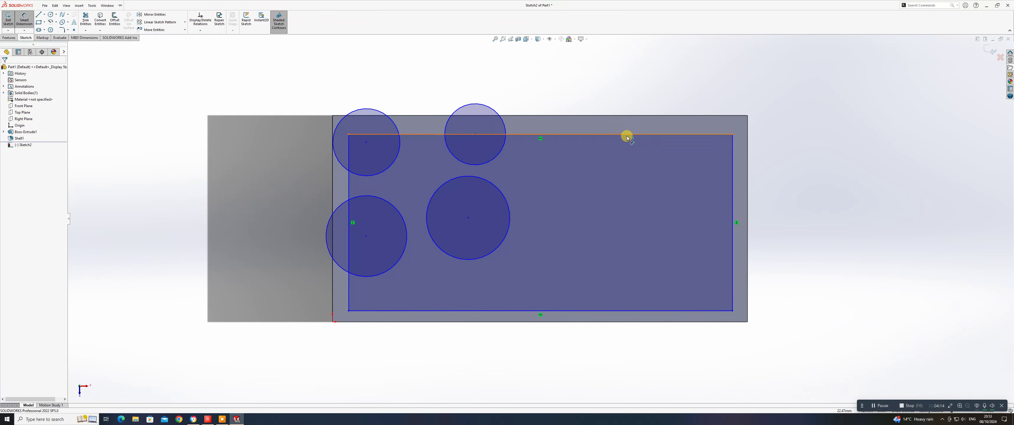
{"action": "left_click", "coordinate": [733, 186]}
{"action": "left_click", "coordinate": [747, 189]}
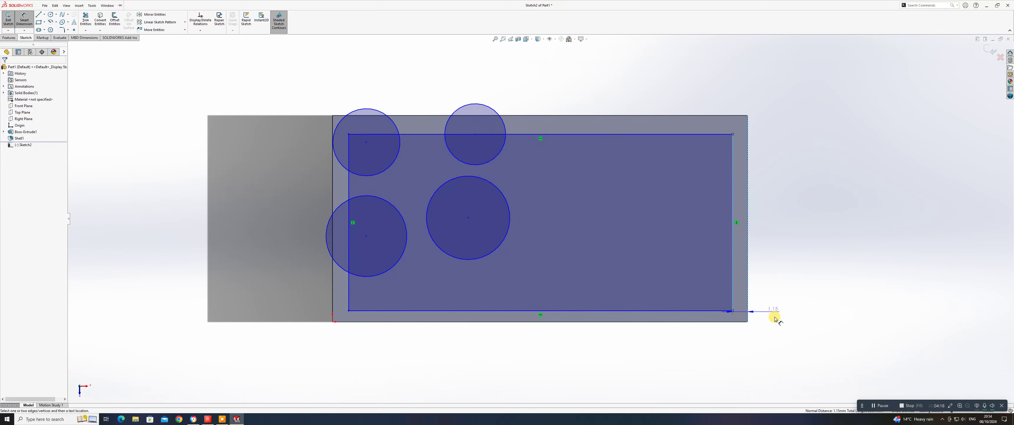
{"action": "left_click", "coordinate": [772, 337]}
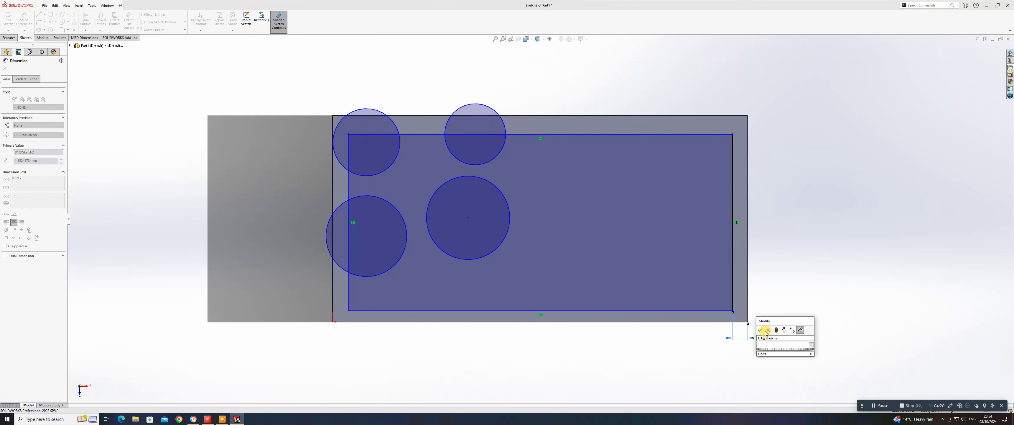
{"action": "type", "text": "1.5"}
{"action": "key", "text": "Return"}
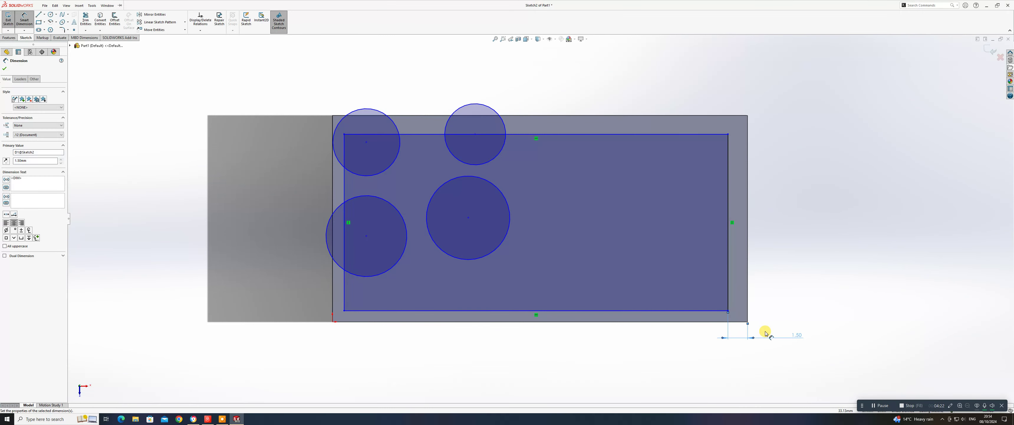
{"action": "left_click", "coordinate": [344, 296]}
{"action": "left_click", "coordinate": [334, 294]}
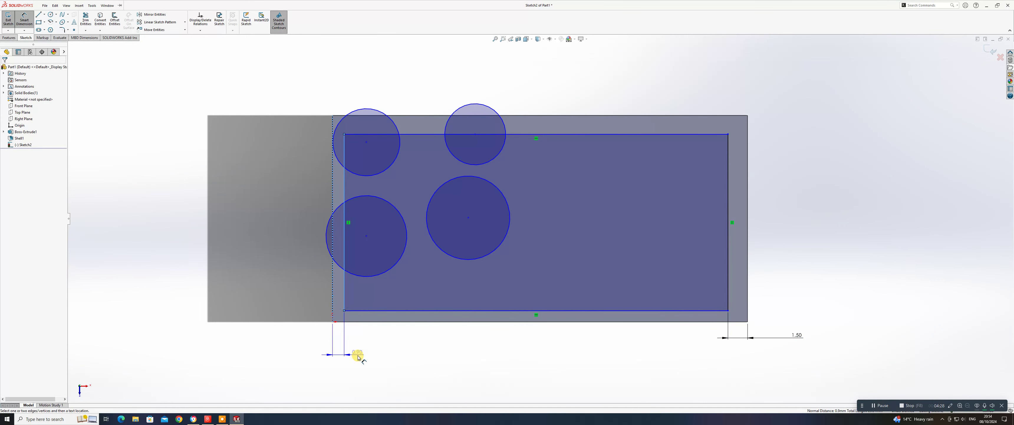
{"action": "left_click", "coordinate": [312, 346]}
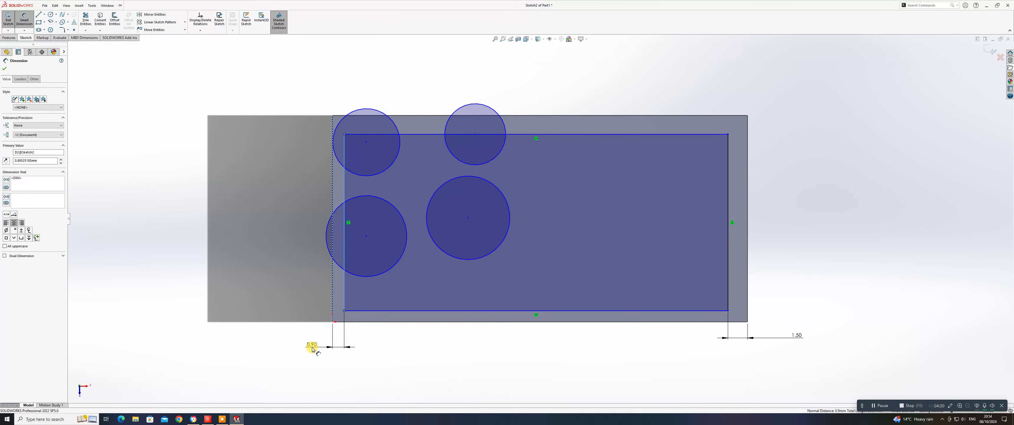
{"action": "type", "text": "1.5"}
{"action": "key", "text": "Return"}
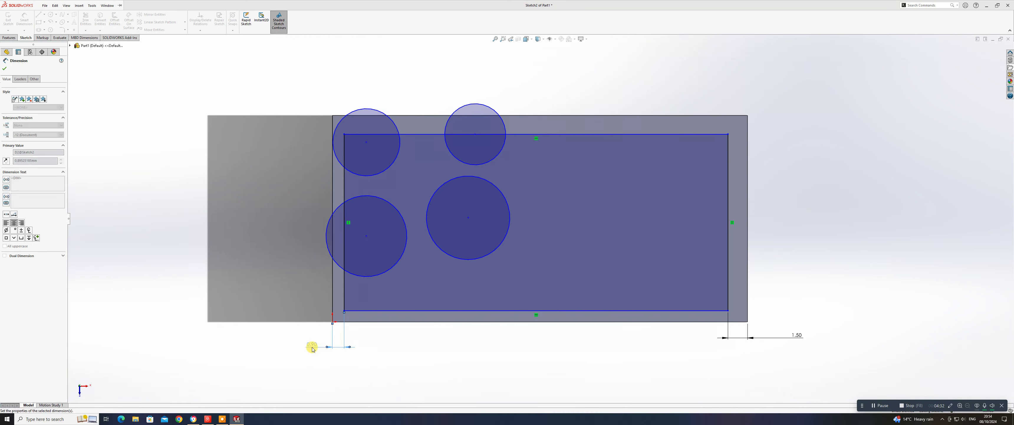
Step: Offset the rectangle's top and bottom sides 1.5 mm from the part edges
{"action": "left_click", "coordinate": [618, 134]}
{"action": "left_click", "coordinate": [616, 115]}
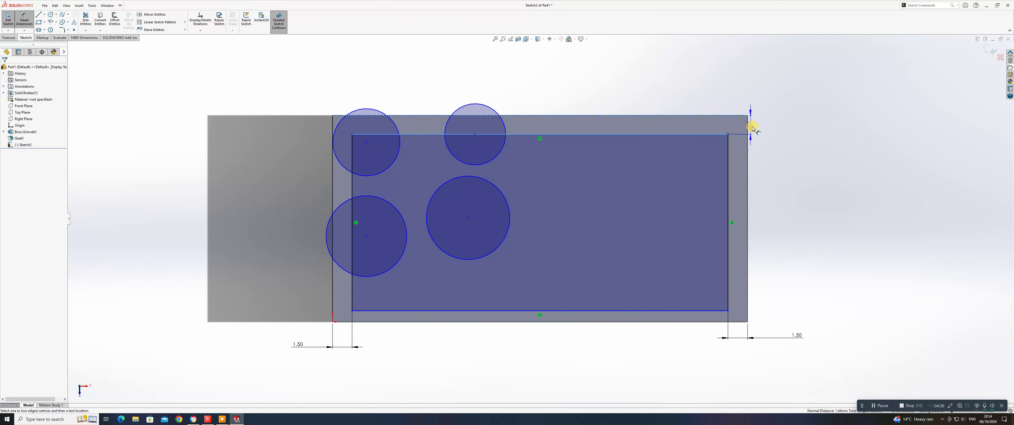
{"action": "left_click", "coordinate": [769, 107]}
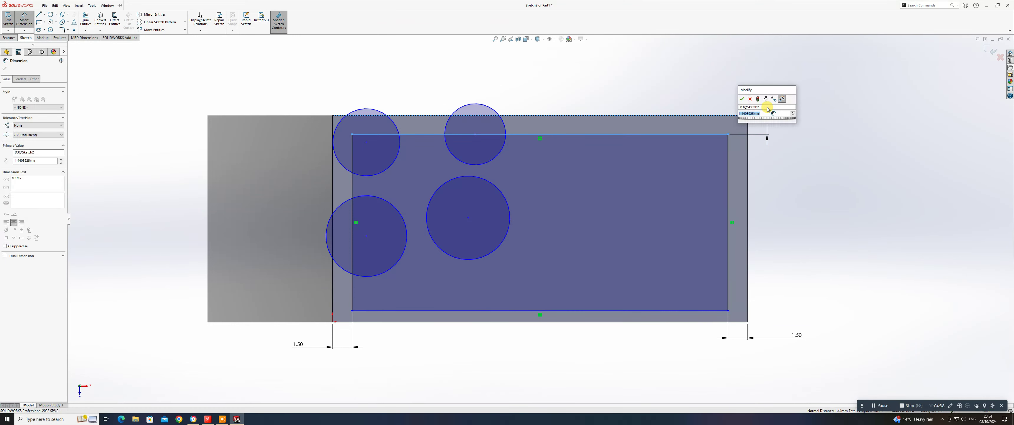
{"action": "type", "text": "1.5"}
{"action": "key", "text": "Return"}
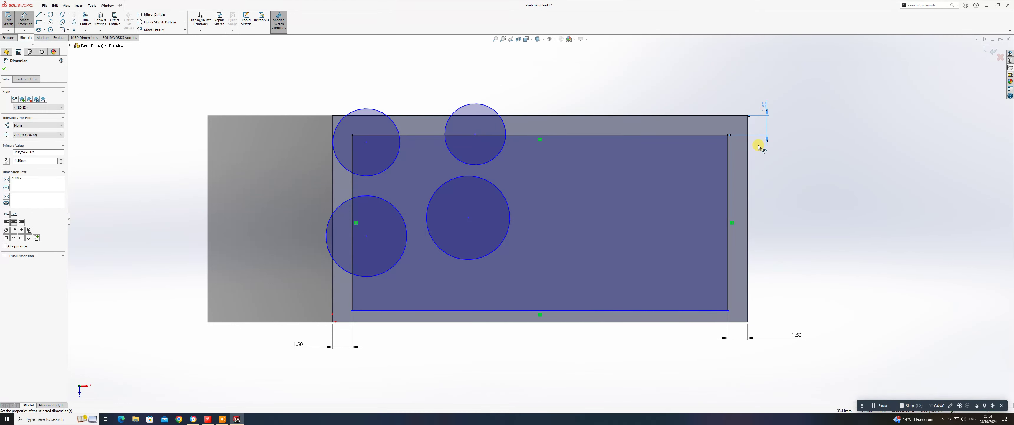
{"action": "left_click", "coordinate": [694, 322]}
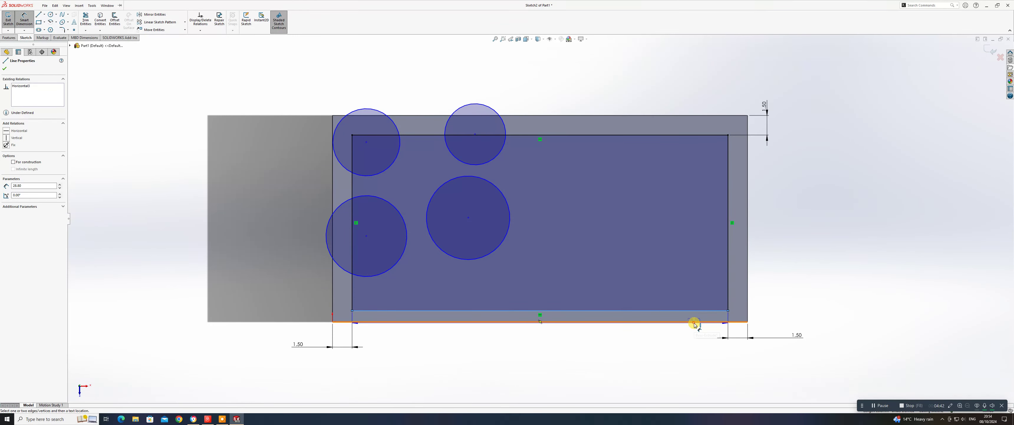
{"action": "left_click", "coordinate": [695, 322]}
{"action": "left_click", "coordinate": [776, 290]}
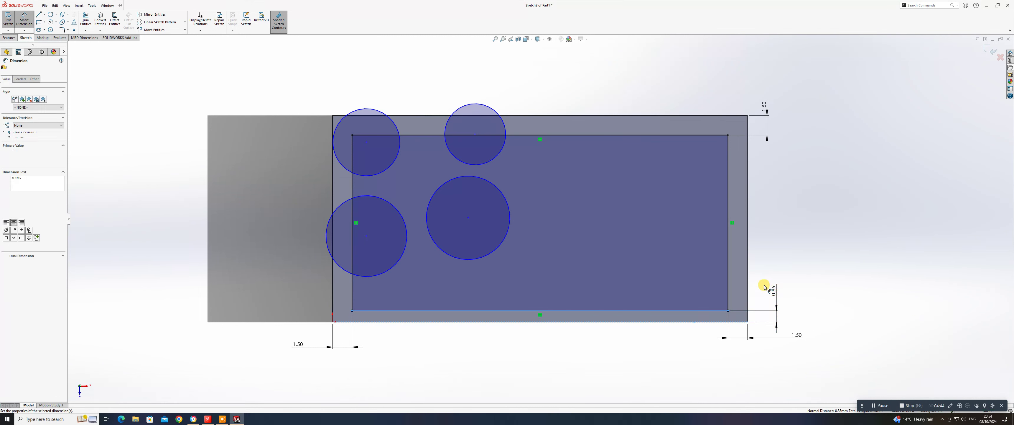
{"action": "left_click", "coordinate": [764, 287]}
{"action": "type", "text": "1.5"}
{"action": "key", "text": "Return"}
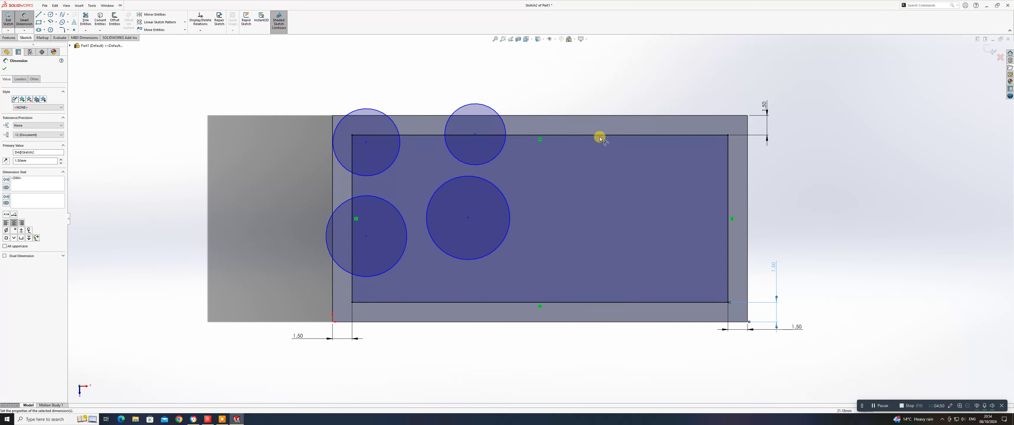
{"action": "left_click", "coordinate": [4, 68]}
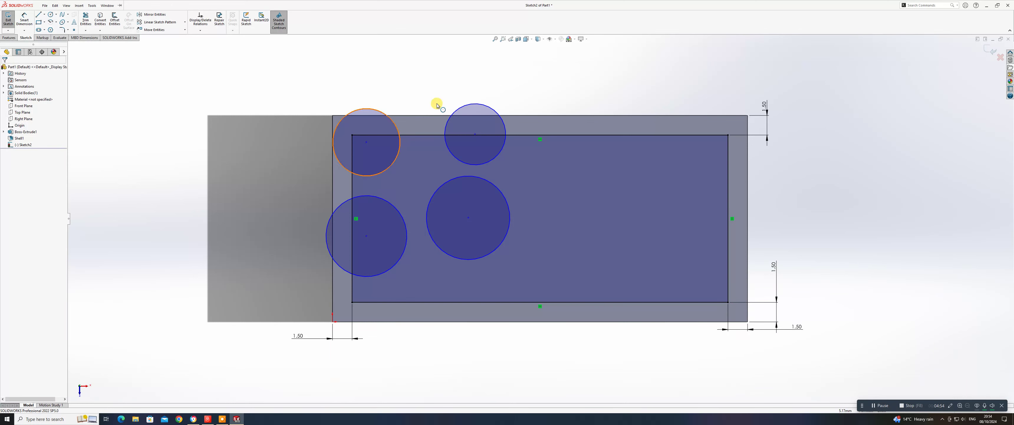
Step: Convert the rectangle's four sides to construction geometry
{"action": "left_click", "coordinate": [624, 166]}
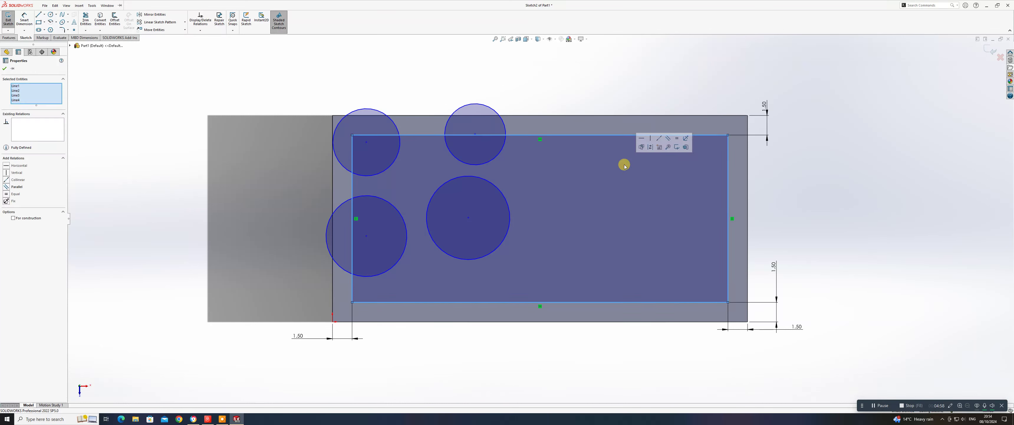
{"action": "left_click", "coordinate": [650, 148]}
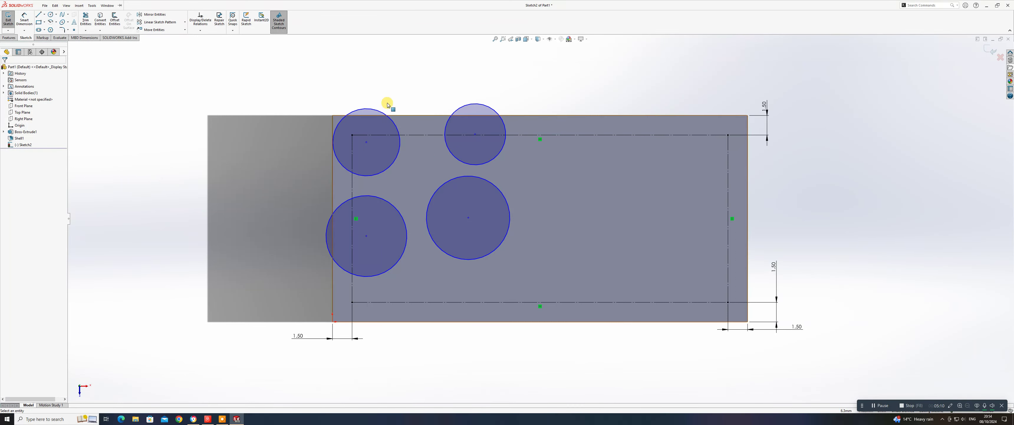
{"action": "key", "text": "d"}
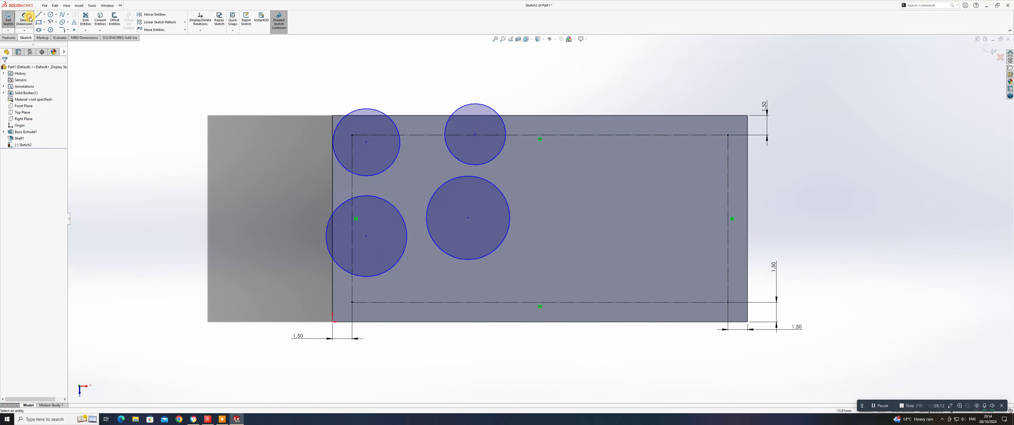
Step: Dimension the top-left circle with a 4.9 mm diameter
{"action": "left_click", "coordinate": [351, 113]}
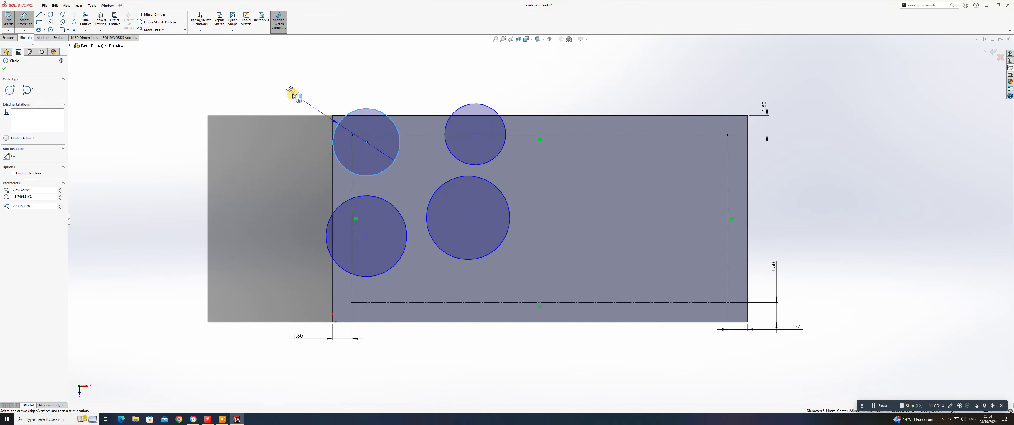
{"action": "left_click", "coordinate": [289, 94]}
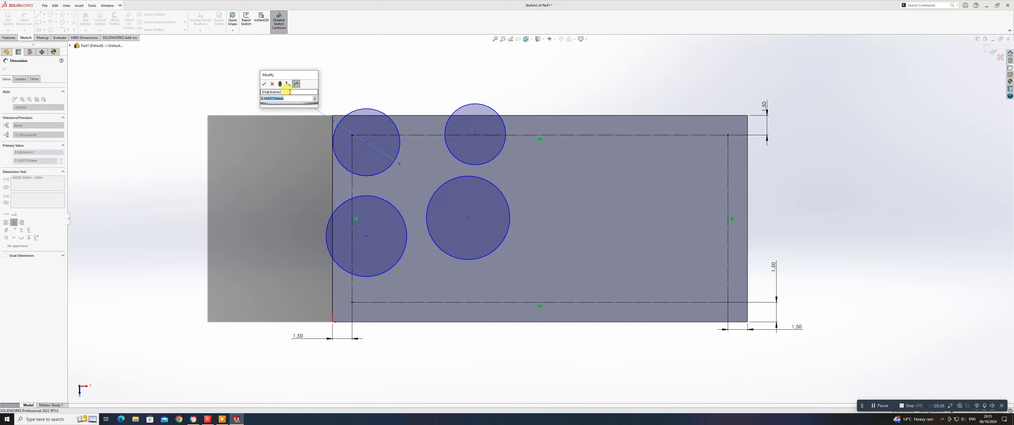
{"action": "type", "text": "4"}
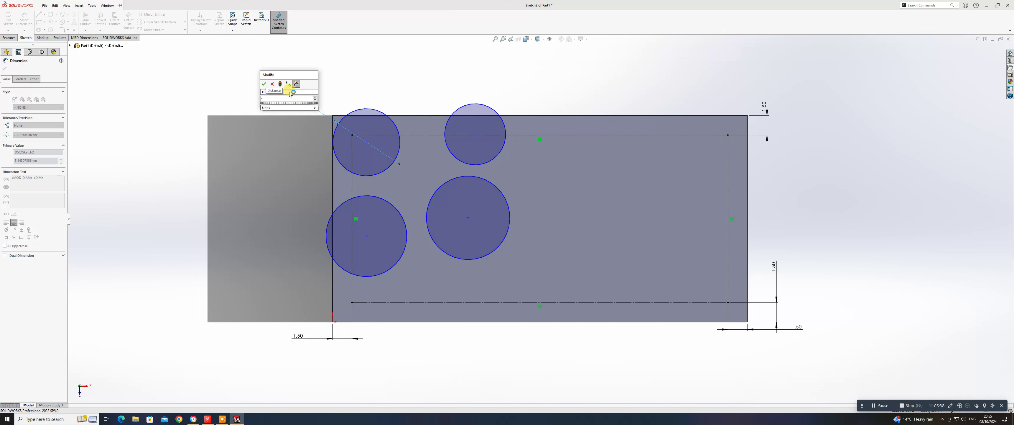
{"action": "type", "text": ".9"}
{"action": "key", "text": "Return"}
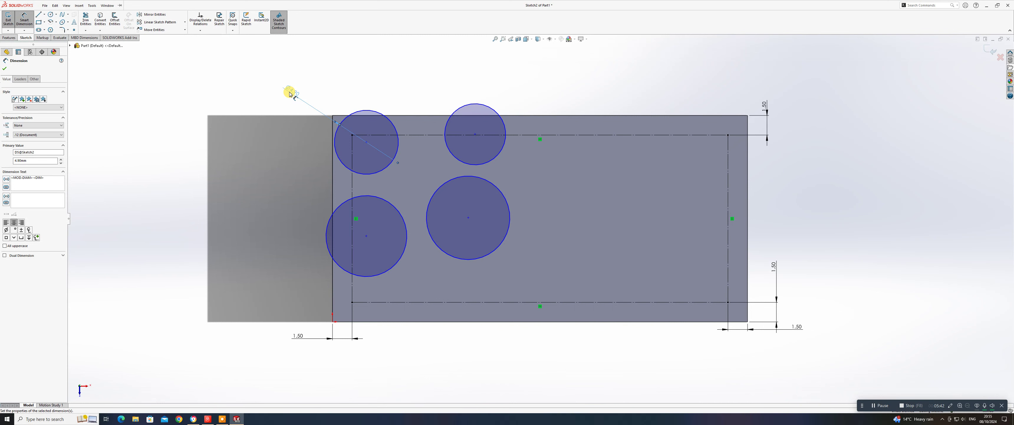
{"action": "key", "text": "Escape"}
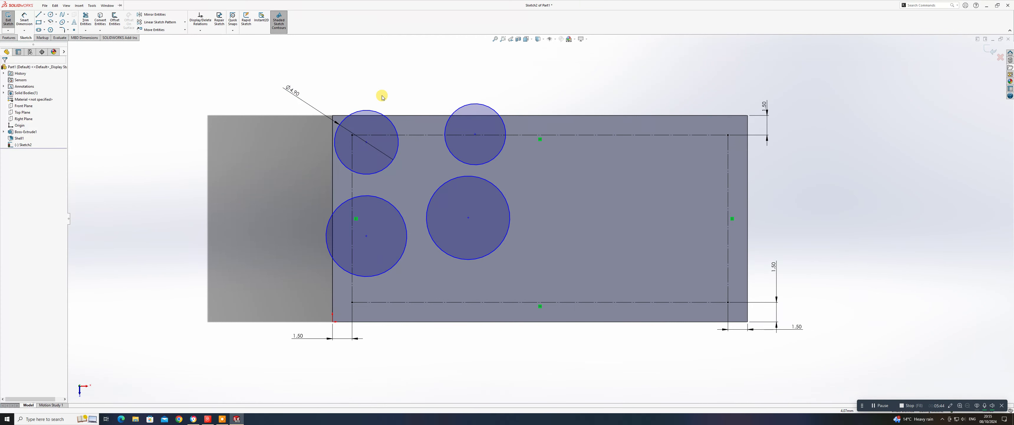
Step: Apply an Equal relation to all four circles so they match the 4.9 mm circle
{"action": "left_click", "coordinate": [378, 113]}
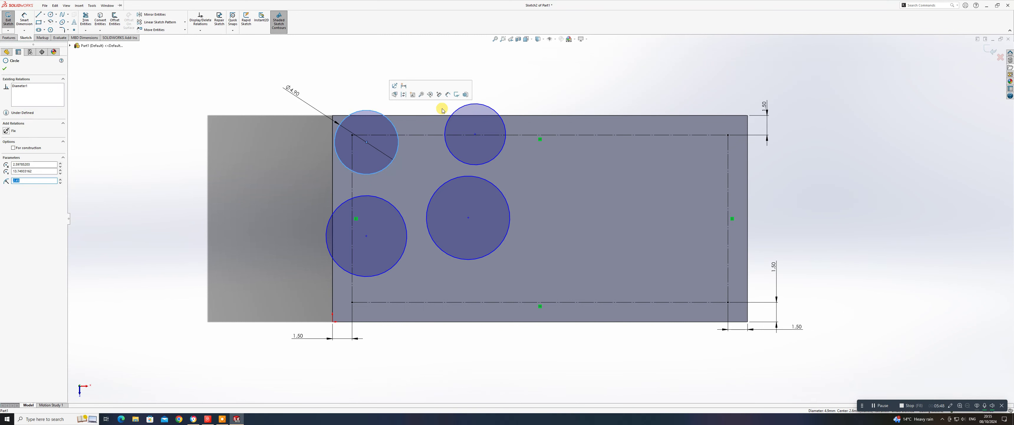
{"action": "left_click", "coordinate": [446, 120], "text": "ctrl"}
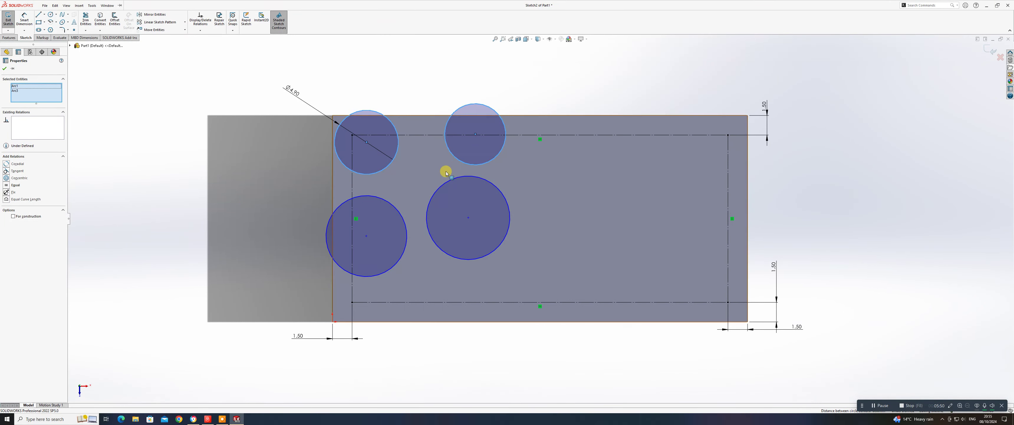
{"action": "left_click", "coordinate": [448, 183], "text": "ctrl"}
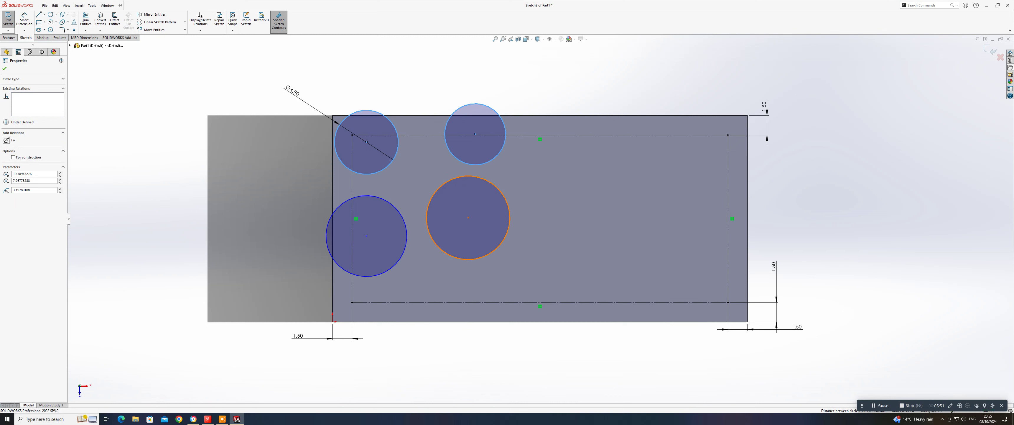
{"action": "left_click", "coordinate": [384, 200], "text": "ctrl"}
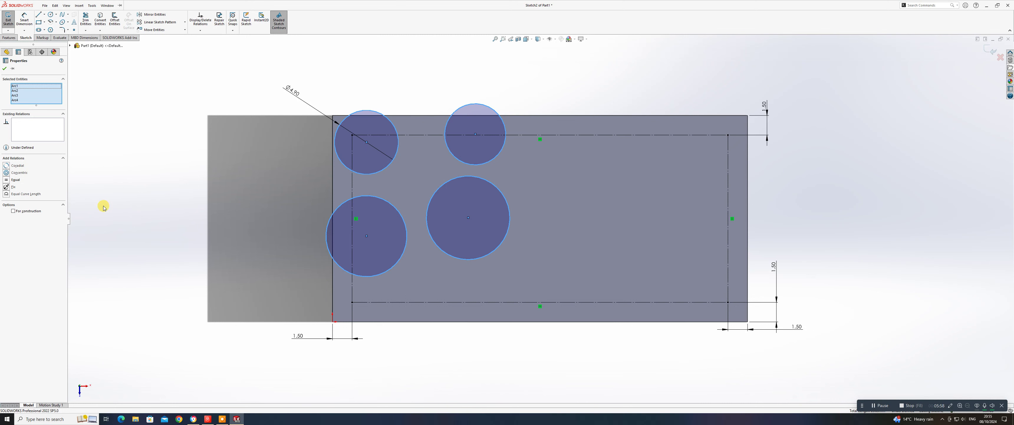
{"action": "left_click", "coordinate": [8, 180]}
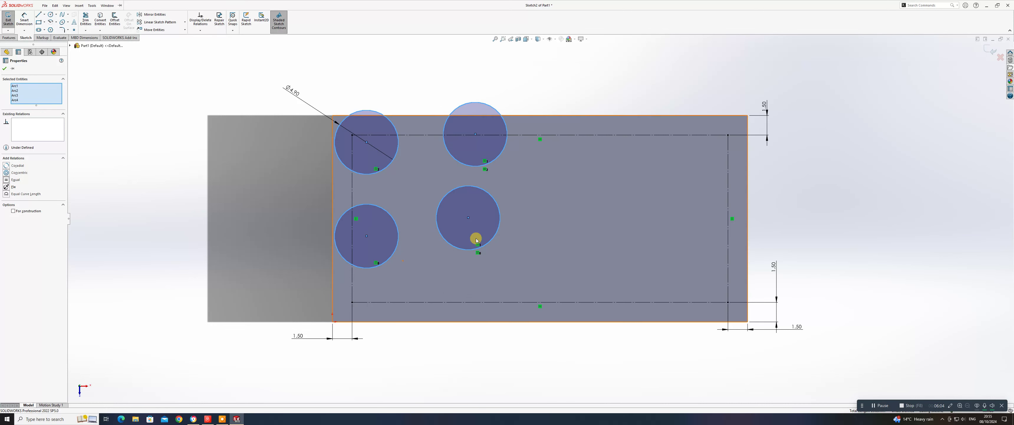
{"action": "left_click", "coordinate": [422, 87]}
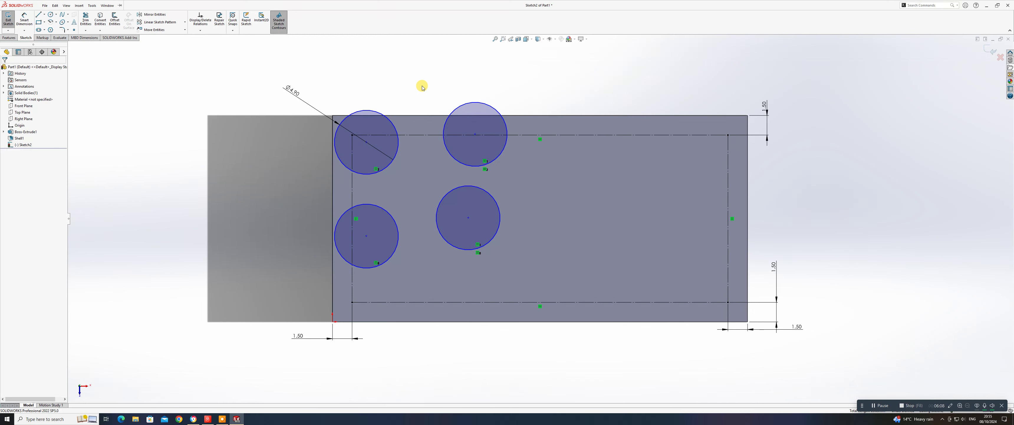
Step: Make the top-left circle tangent to the construction rectangle's top and left lines
{"action": "left_click", "coordinate": [378, 112]}
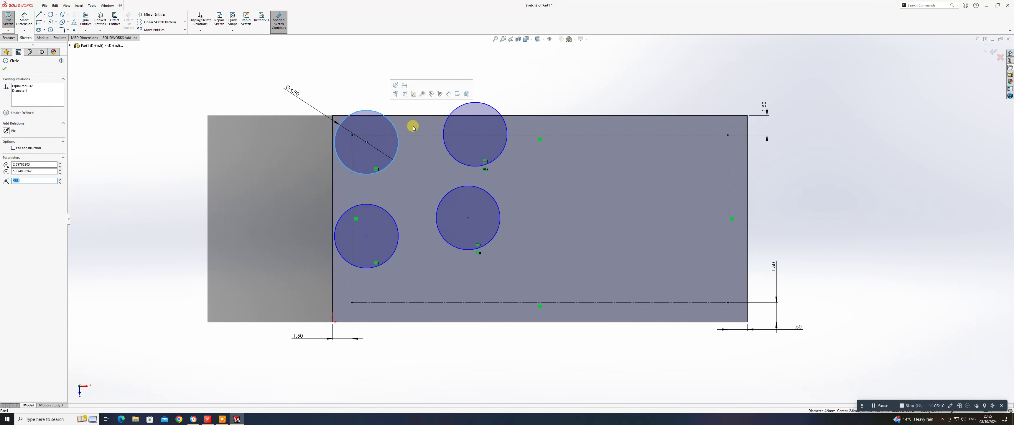
{"action": "left_click", "coordinate": [421, 135], "text": "ctrl"}
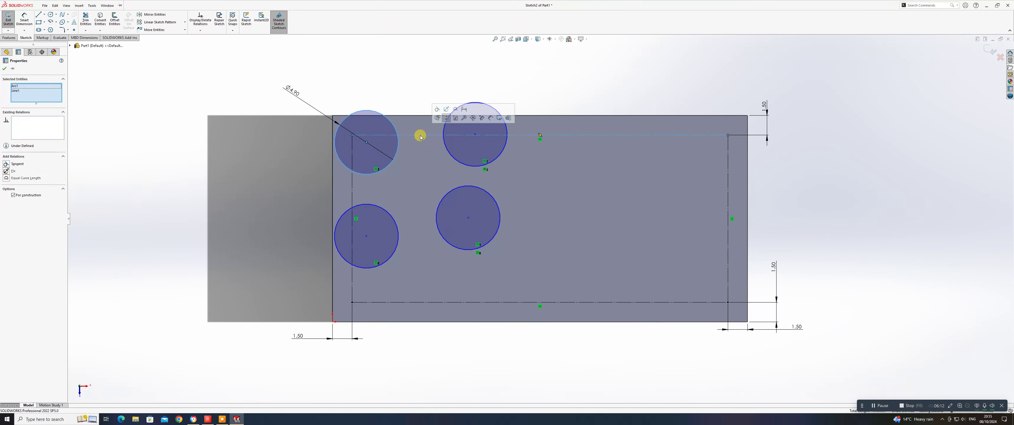
{"action": "left_click", "coordinate": [438, 109]}
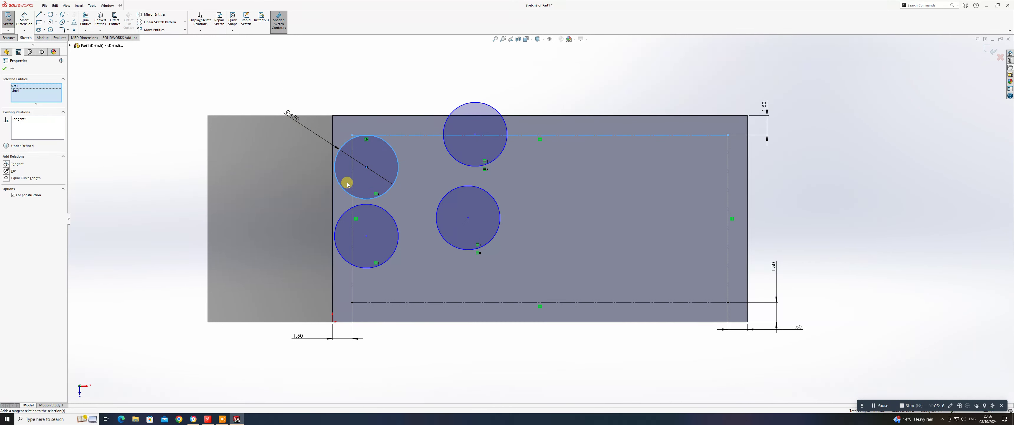
{"action": "key", "text": "Escape"}
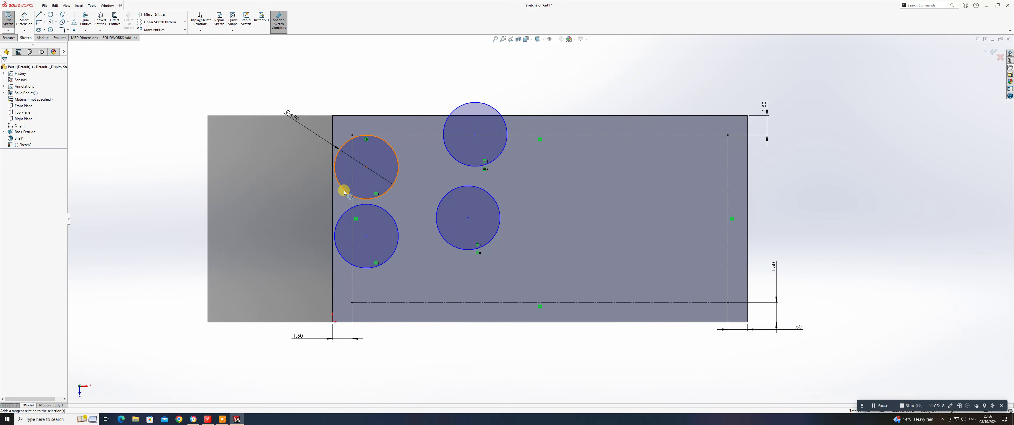
{"action": "left_click", "coordinate": [351, 199]}
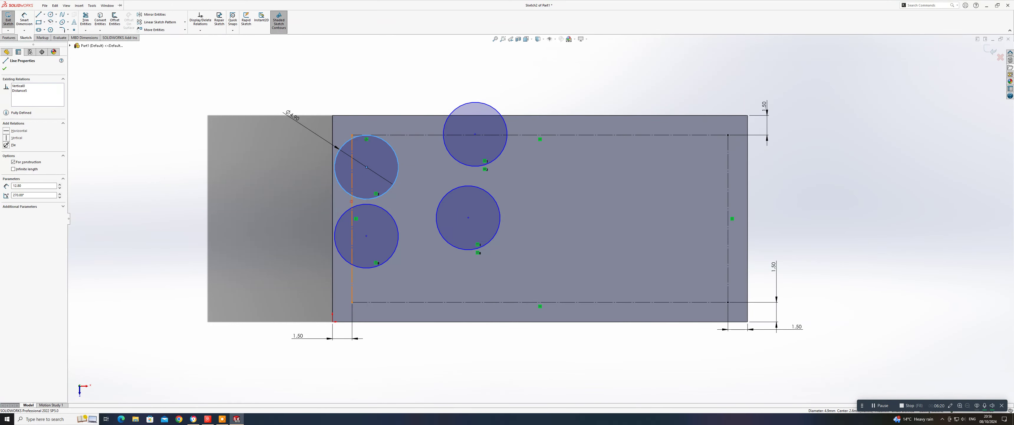
{"action": "left_click", "coordinate": [352, 196], "text": "ctrl"}
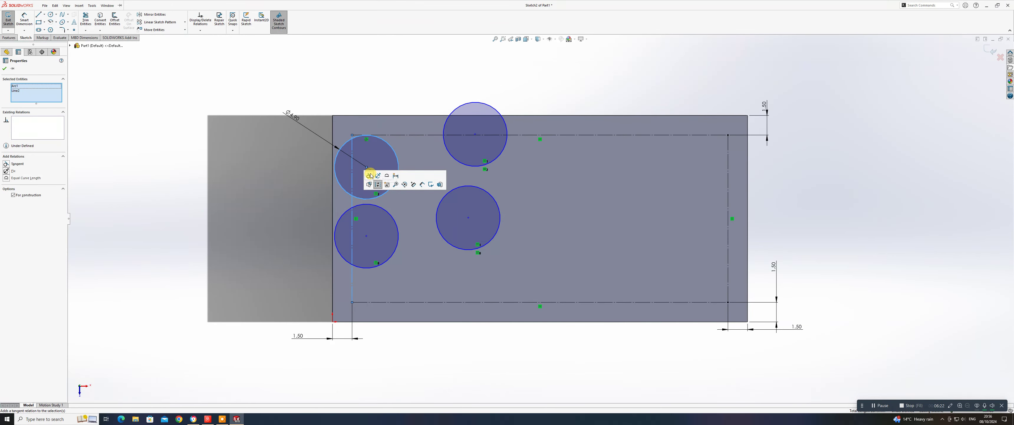
{"action": "left_click", "coordinate": [371, 175]}
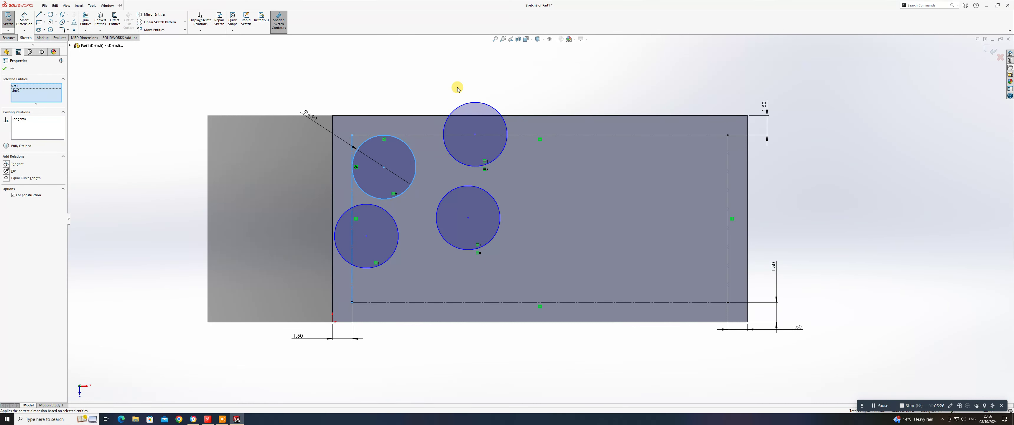
{"action": "left_click", "coordinate": [440, 100]}
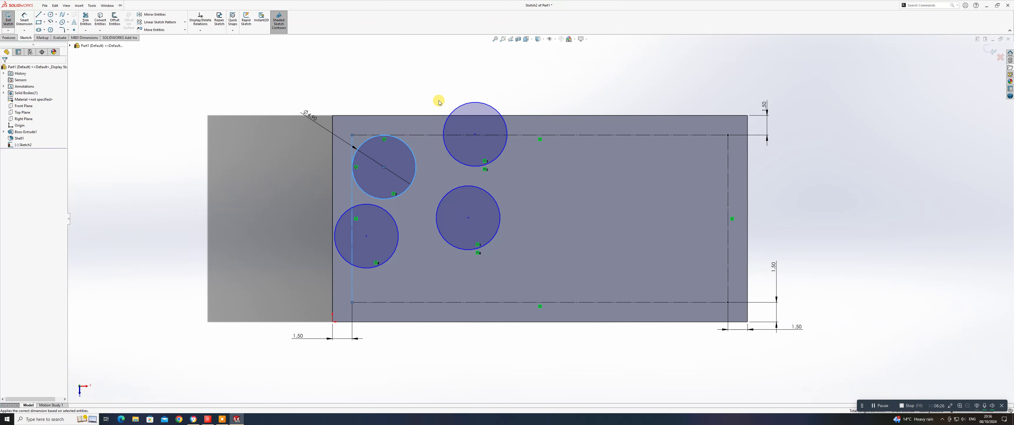
Step: Make the bottom-left circle tangent to the construction rectangle's bottom and left lines
{"action": "left_click", "coordinate": [365, 267]}
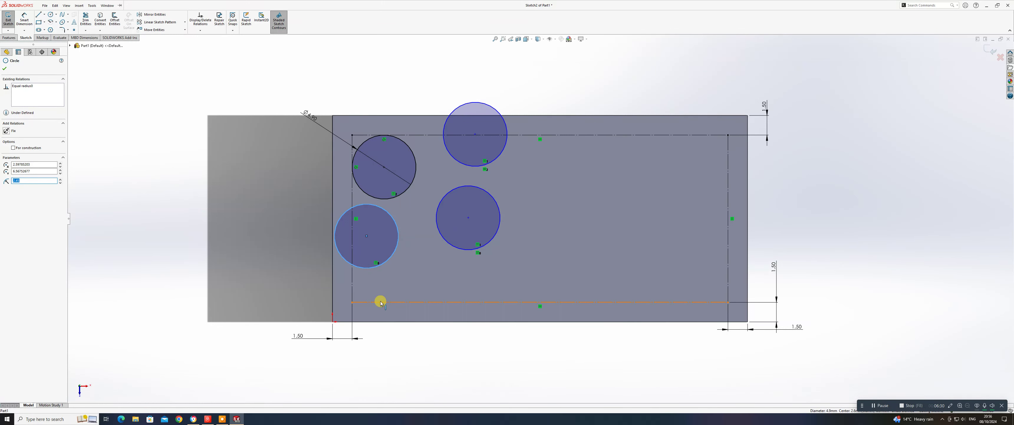
{"action": "left_click", "coordinate": [381, 302], "text": "ctrl"}
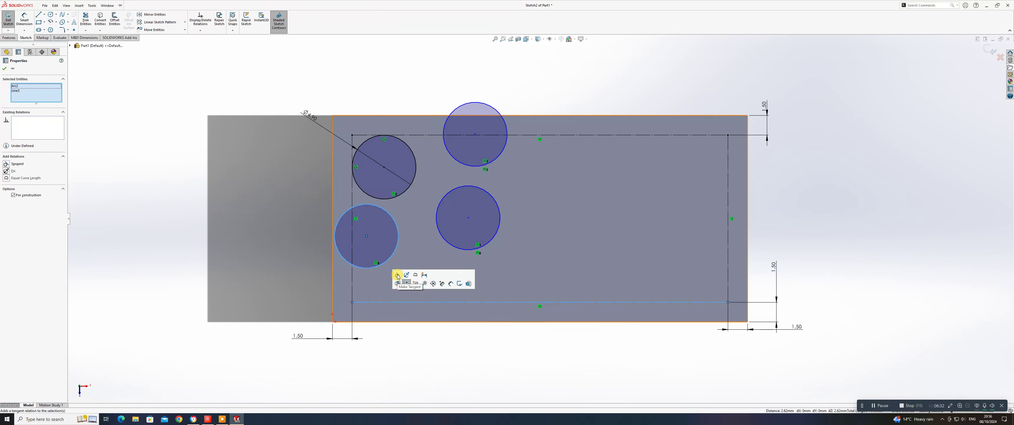
{"action": "left_click", "coordinate": [397, 274]}
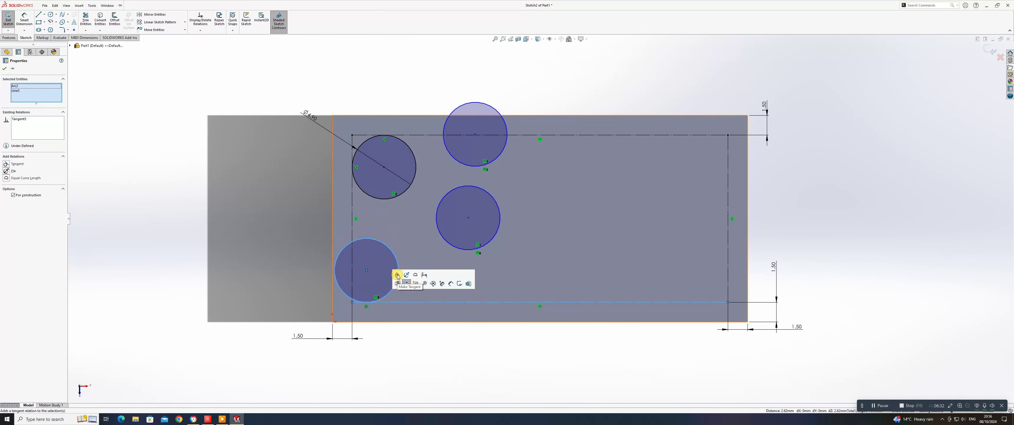
{"action": "left_click", "coordinate": [237, 340]}
{"action": "left_click", "coordinate": [337, 280]}
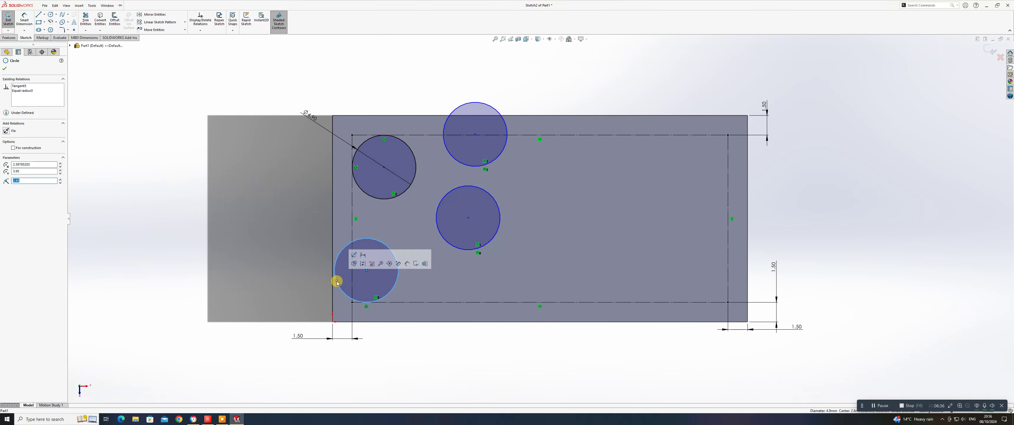
{"action": "left_click", "coordinate": [353, 232], "text": "ctrl"}
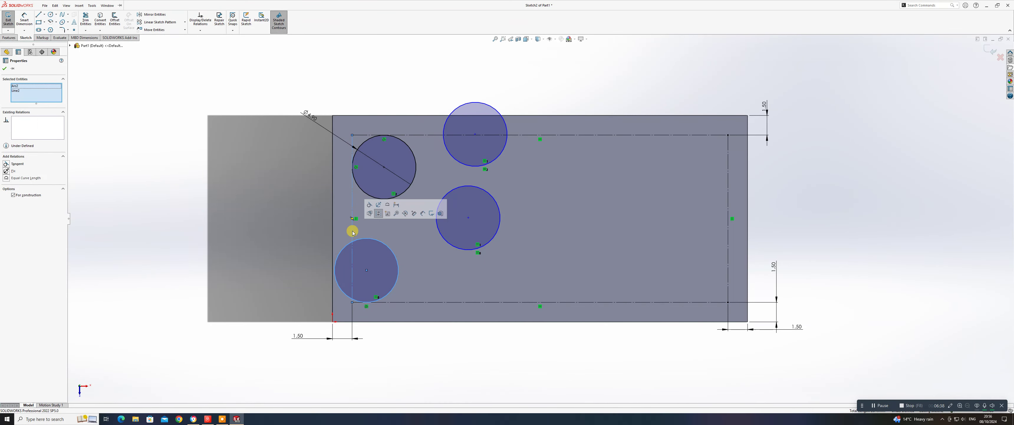
{"action": "left_click", "coordinate": [370, 205]}
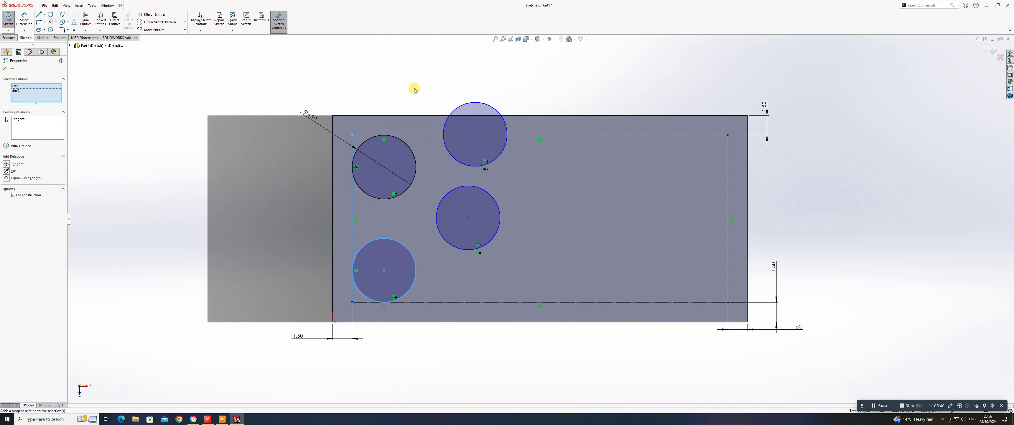
{"action": "left_click", "coordinate": [413, 83]}
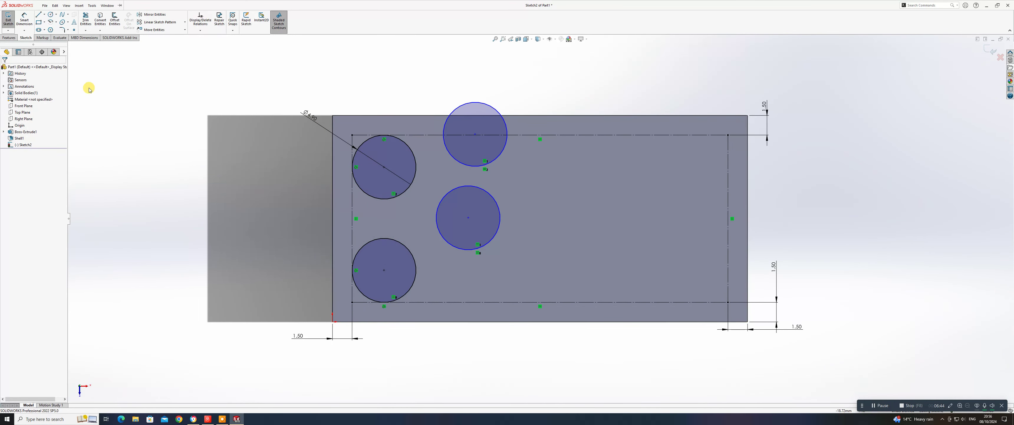
Step: Draw a corner rectangle starting from the top-left circle's centre
{"action": "left_click", "coordinate": [44, 23]}
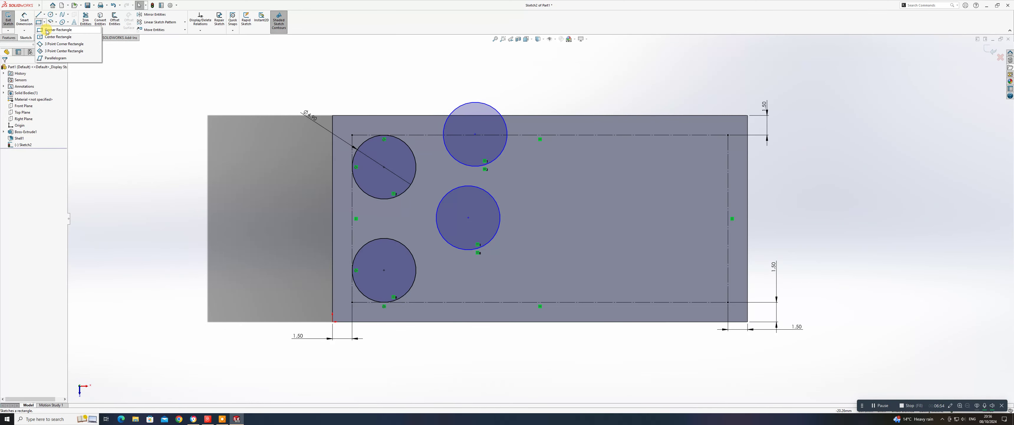
{"action": "left_click", "coordinate": [47, 31]}
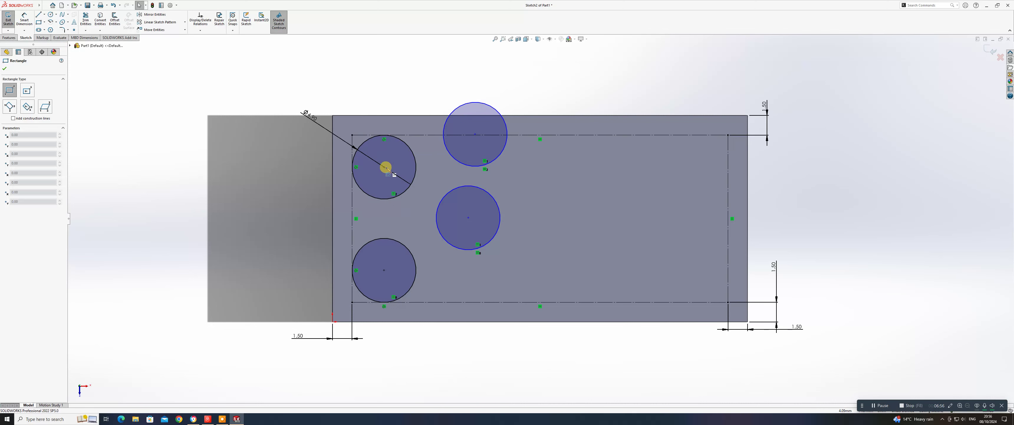
{"action": "mouse_move", "coordinate": [384, 168]}
{"action": "left_mouse_down"}
{"action": "mouse_move", "coordinate": [399, 265]}
{"action": "mouse_move", "coordinate": [468, 270]}
{"action": "left_mouse_up"}
{"action": "right_click", "coordinate": [469, 271]}
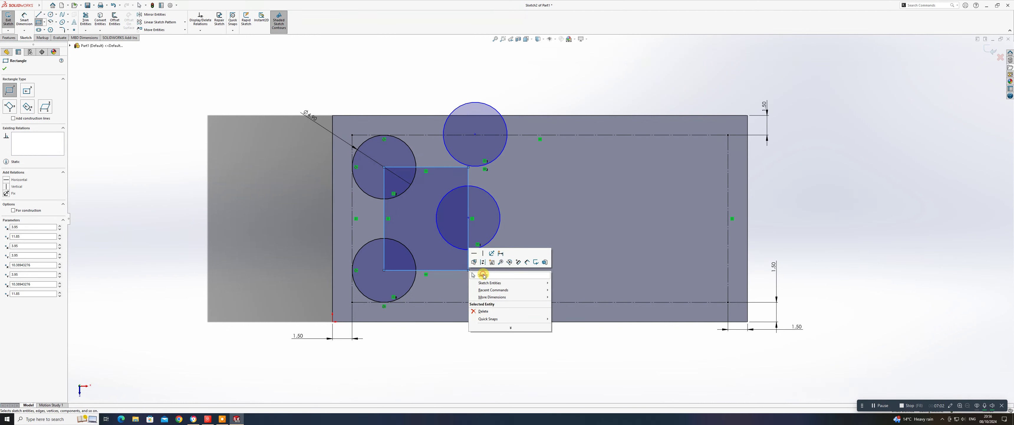
{"action": "left_click", "coordinate": [484, 275]}
{"action": "scroll", "coordinate": [473, 256], "scroll_direction": "down", "scroll_amount": 2}
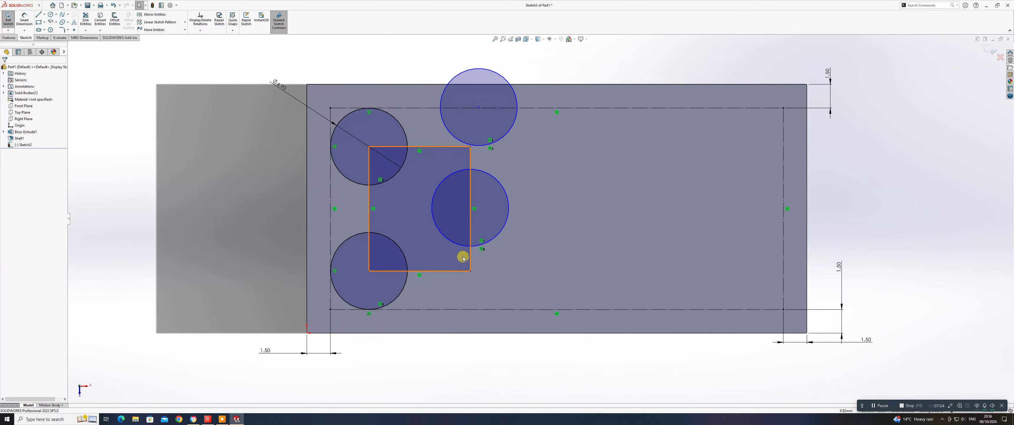
Step: Make the rectangle's left and bottom edges equal so it becomes a square
{"action": "left_click", "coordinate": [369, 227]}
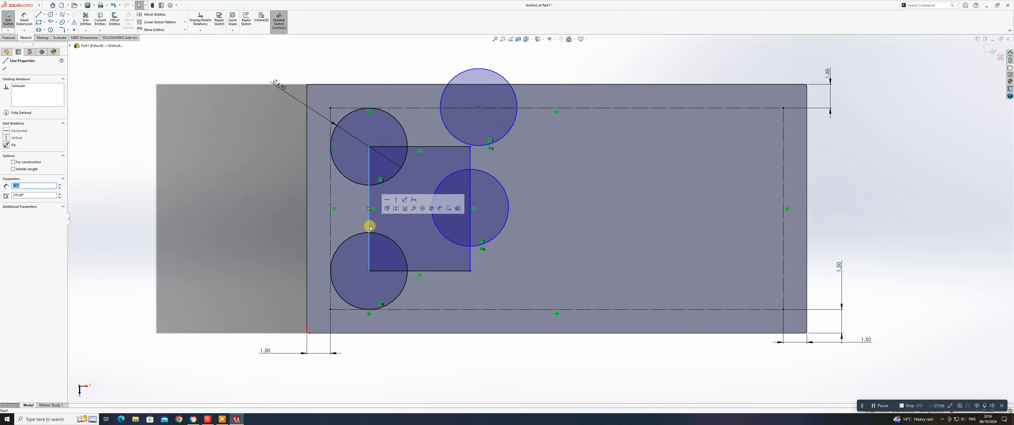
{"action": "left_click", "coordinate": [437, 272], "text": "ctrl"}
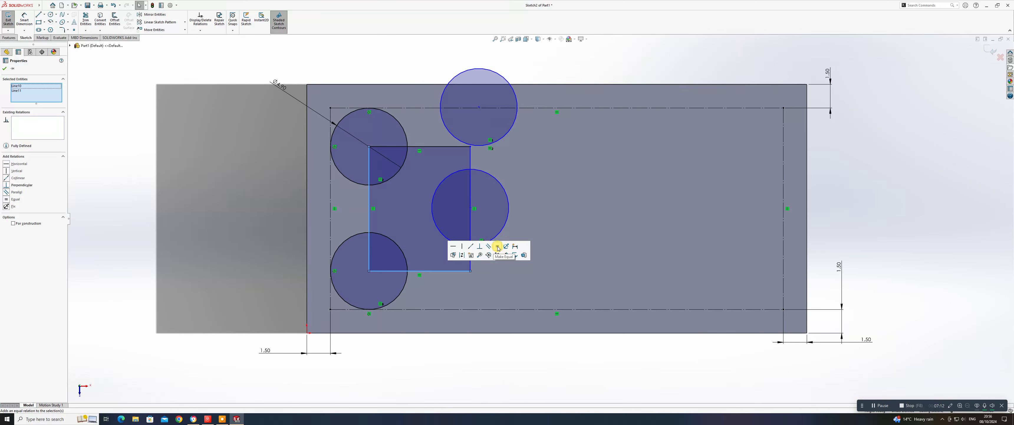
{"action": "left_click", "coordinate": [497, 246]}
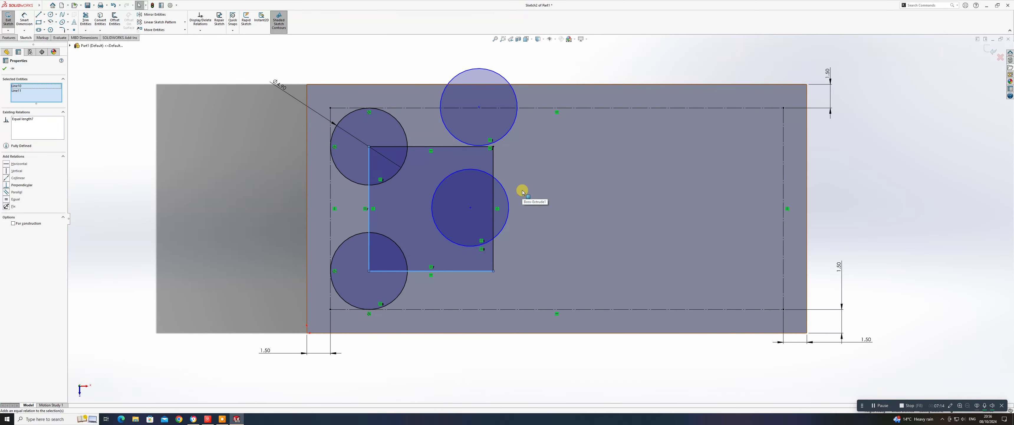
{"action": "key", "text": "Escape"}
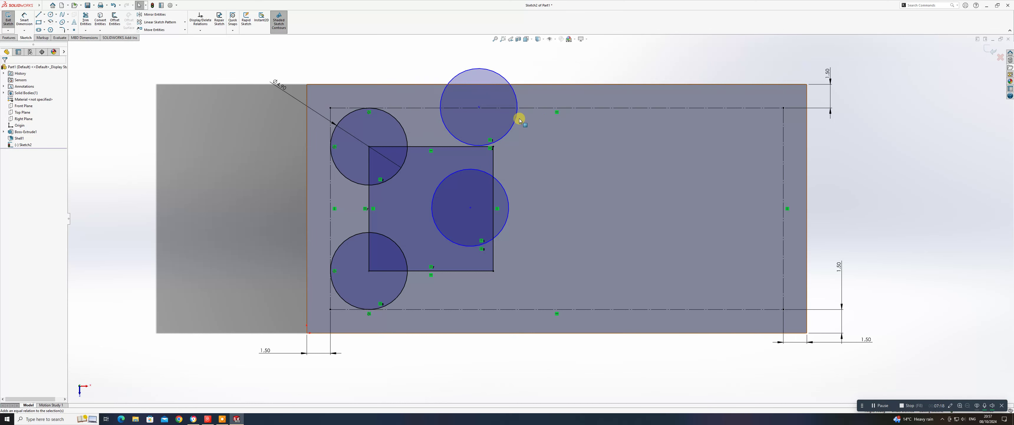
Step: Snap the two right circles onto the square's right corners and convert the square to construction geometry
{"action": "left_click", "coordinate": [480, 108]}
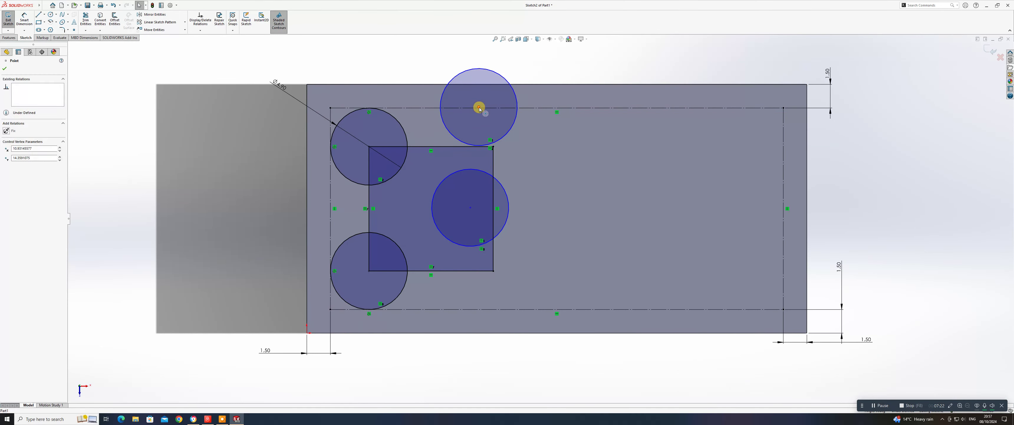
{"action": "left_click_drag", "start_coordinate": [479, 108], "coordinate": [494, 146]}
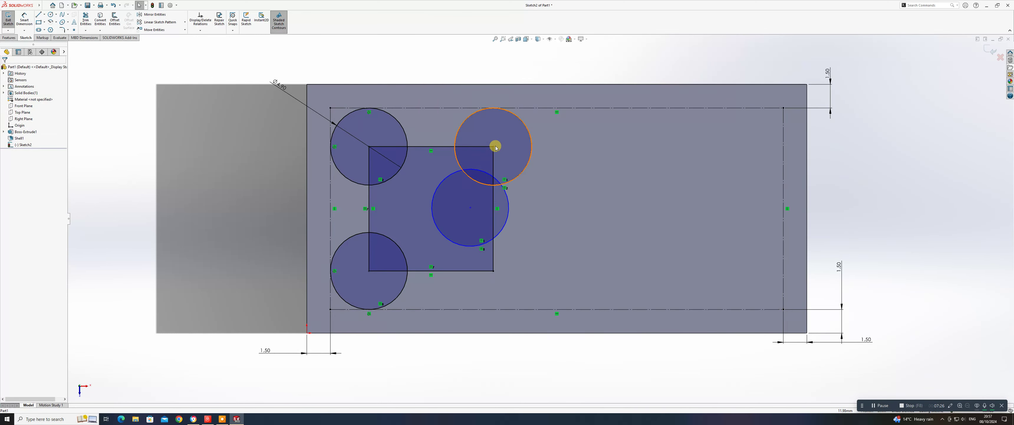
{"action": "mouse_move", "coordinate": [470, 208]}
{"action": "left_mouse_down"}
{"action": "mouse_move", "coordinate": [495, 235]}
{"action": "mouse_move", "coordinate": [495, 272]}
{"action": "left_mouse_up"}
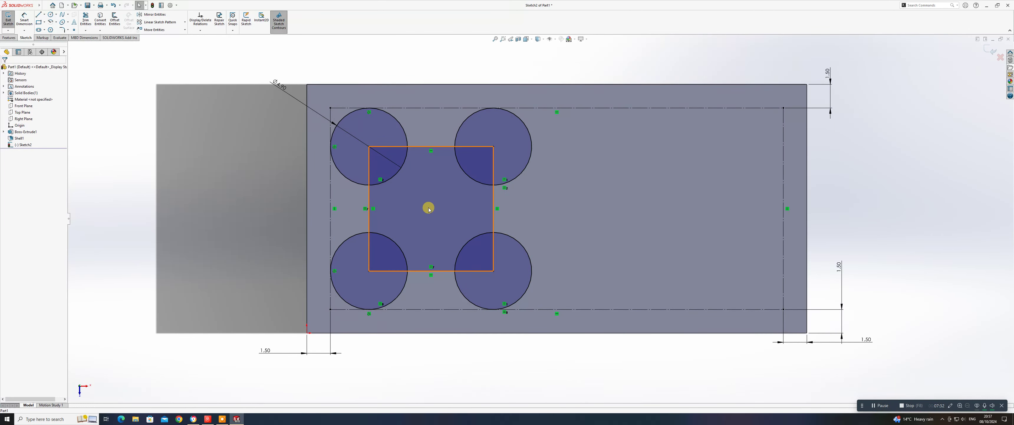
{"action": "left_click", "coordinate": [438, 196]}
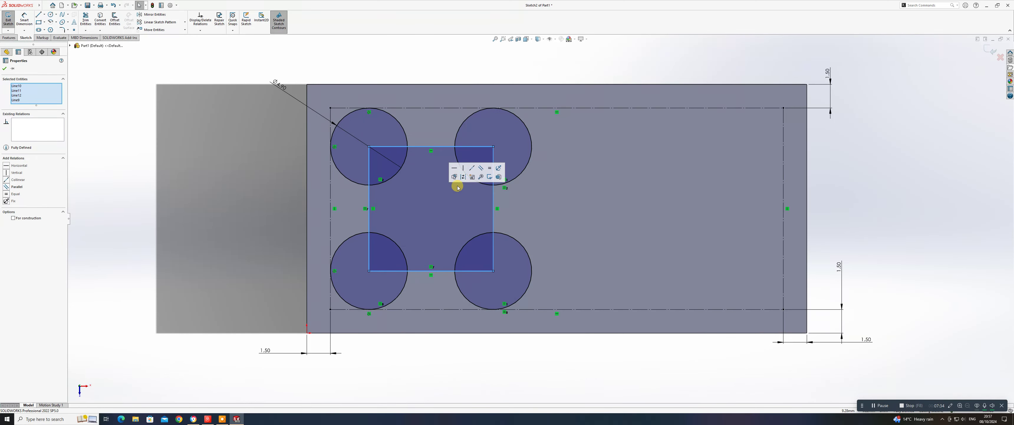
{"action": "left_click", "coordinate": [462, 177]}
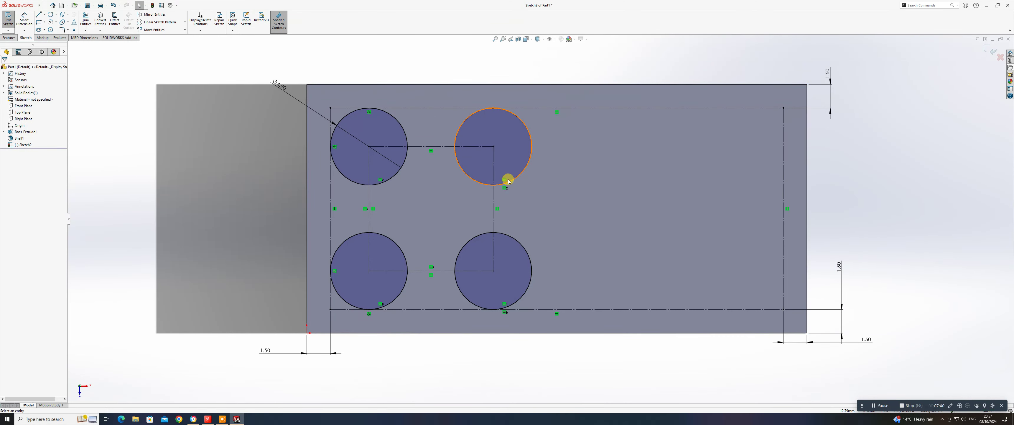
Step: Draw a vertical centerline from the brick outline's top edge to its bottom edge
{"action": "left_click", "coordinate": [44, 15]}
{"action": "left_click", "coordinate": [55, 30]}
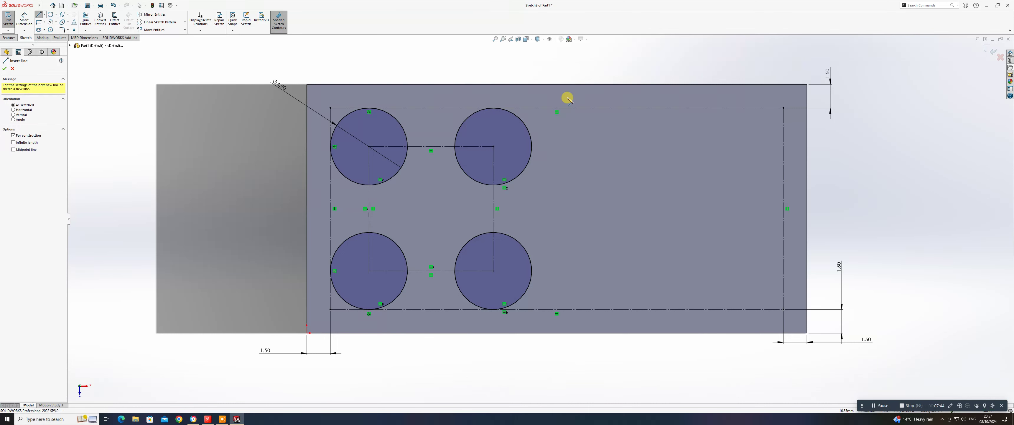
{"action": "left_click", "coordinate": [558, 84]}
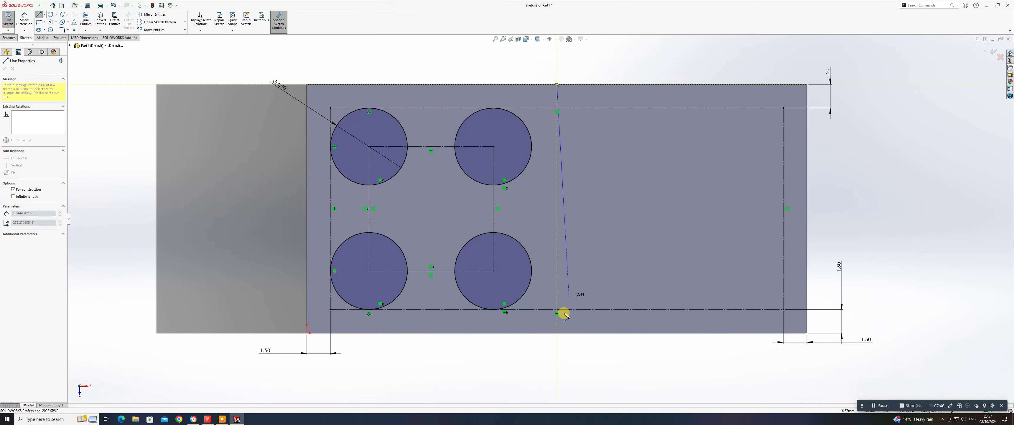
{"action": "left_click", "coordinate": [557, 332]}
{"action": "right_click", "coordinate": [557, 333]}
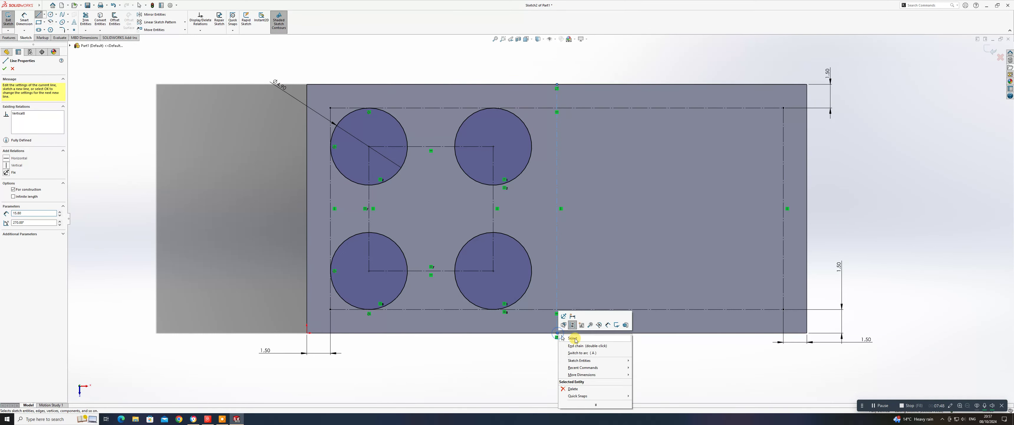
{"action": "left_click", "coordinate": [573, 331]}
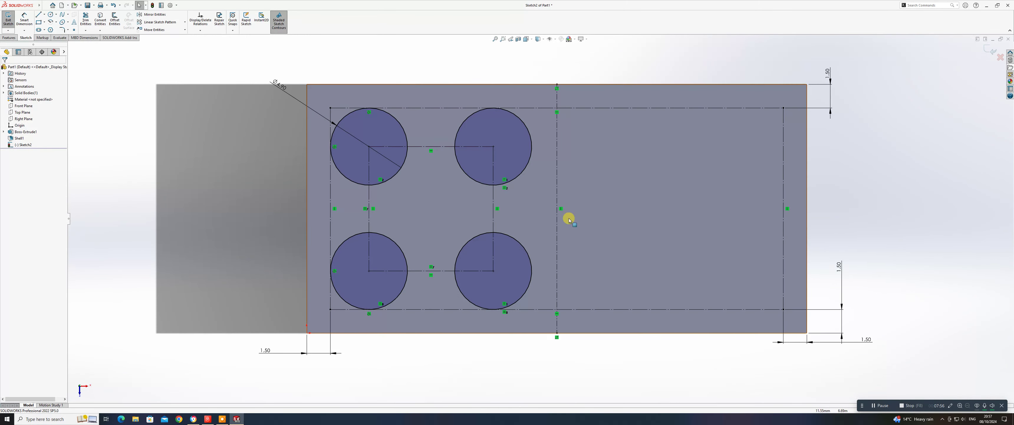
Step: Mirror the four stud circles about the vertical centerline to get eight circles
{"action": "left_click", "coordinate": [160, 15]}
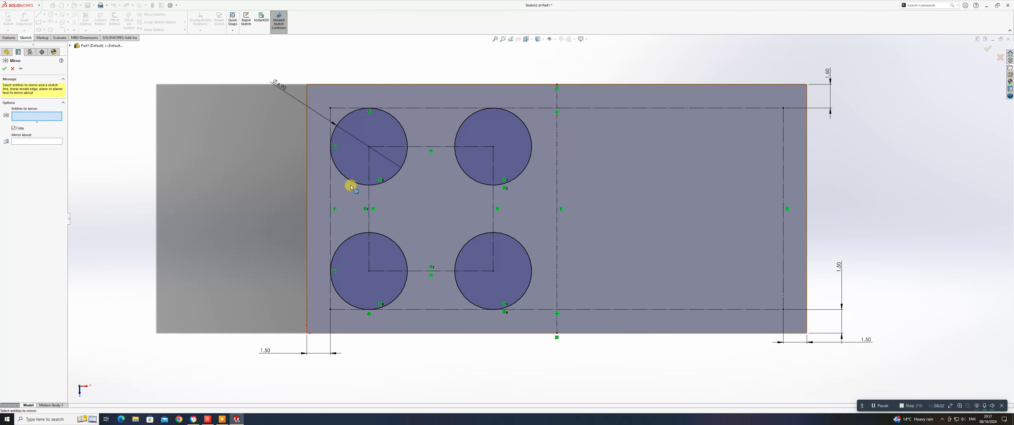
{"action": "left_click", "coordinate": [374, 176]}
{"action": "left_click", "coordinate": [482, 135]}
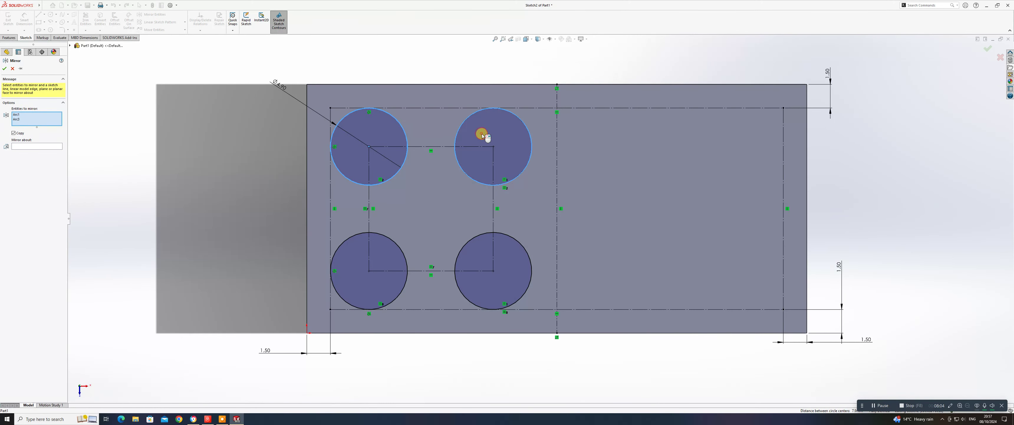
{"action": "left_click", "coordinate": [396, 301]}
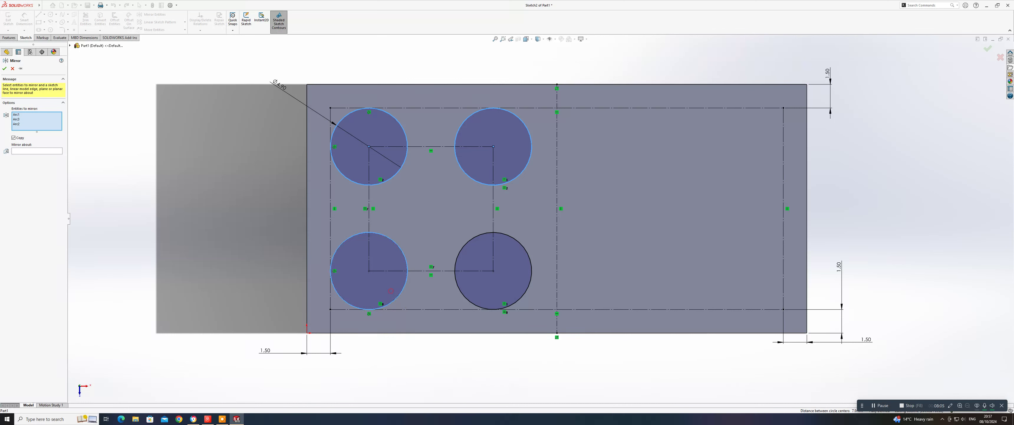
{"action": "left_click", "coordinate": [517, 291]}
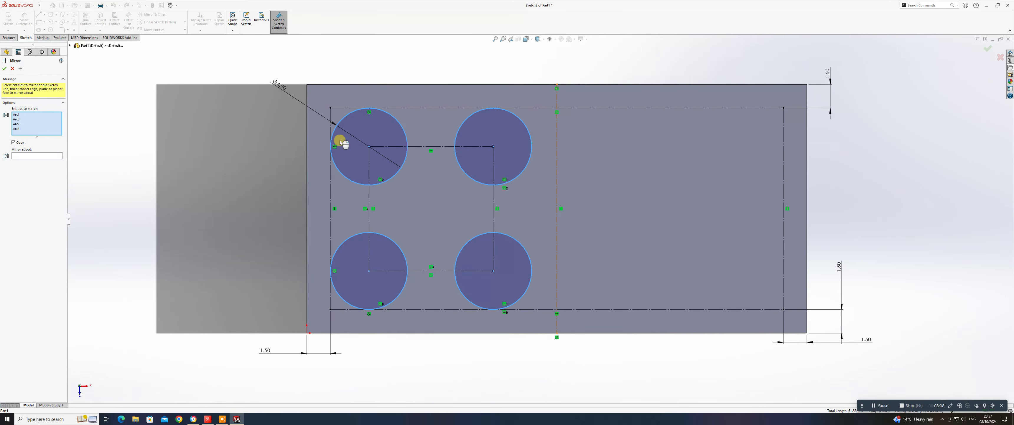
{"action": "left_click", "coordinate": [38, 156]}
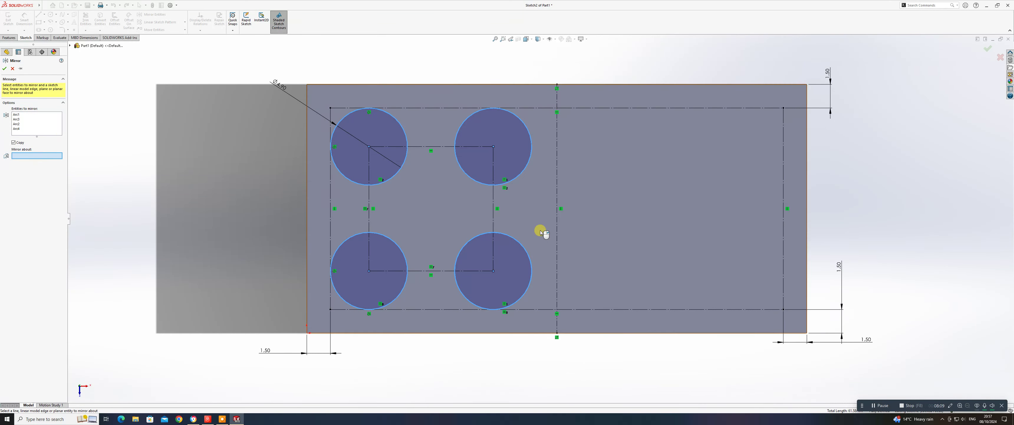
{"action": "left_click", "coordinate": [556, 228]}
{"action": "right_click", "coordinate": [556, 231]}
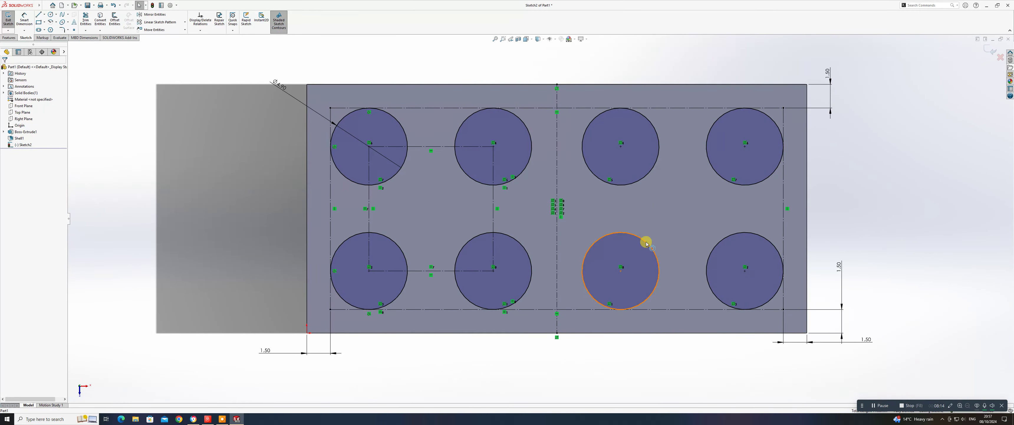
{"action": "mouse_move", "coordinate": [646, 238]}
{"action": "middle_mouse_down"}
{"action": "mouse_move", "coordinate": [629, 91]}
{"action": "mouse_move", "coordinate": [559, 116]}
{"action": "mouse_move", "coordinate": [614, 131]}
{"action": "mouse_move", "coordinate": [603, 126]}
{"action": "middle_mouse_up"}
Step: Extrude the eight circles as a 1.8 mm Blind boss to form the studs
{"action": "left_click", "coordinate": [10, 37]}
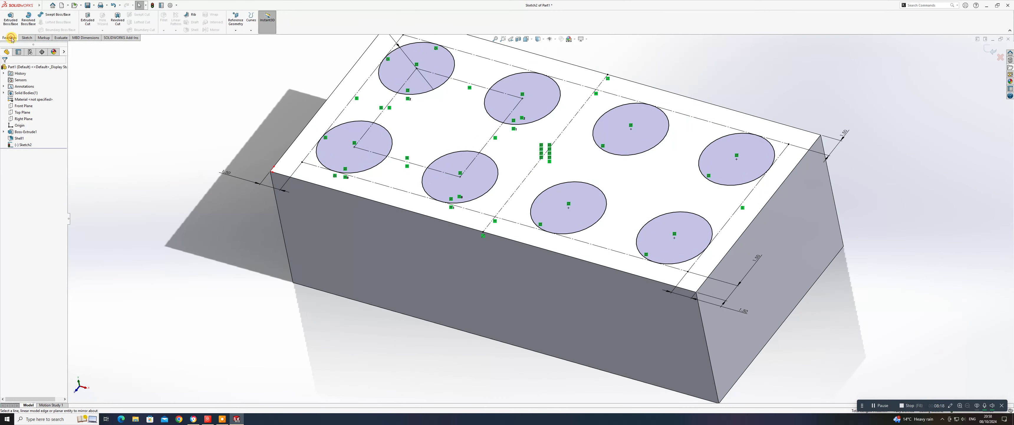
{"action": "left_click", "coordinate": [12, 22]}
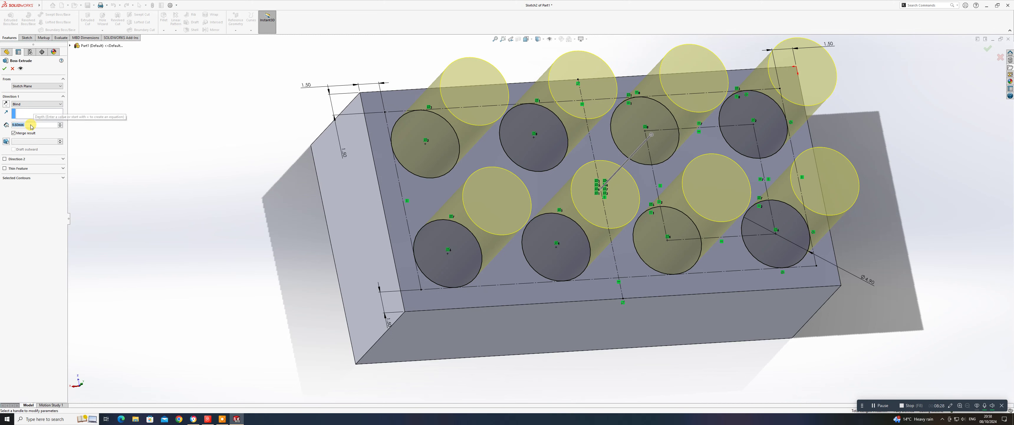
{"action": "type", "text": "1.8"}
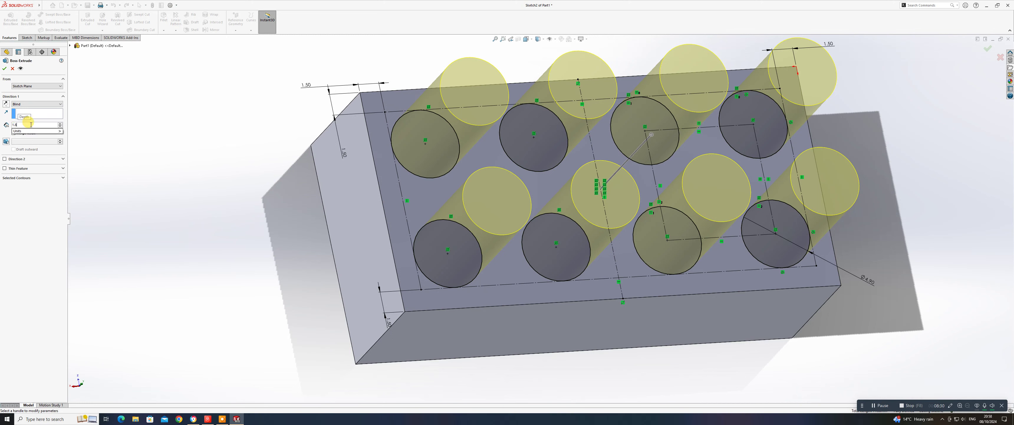
{"action": "key", "text": "Return"}
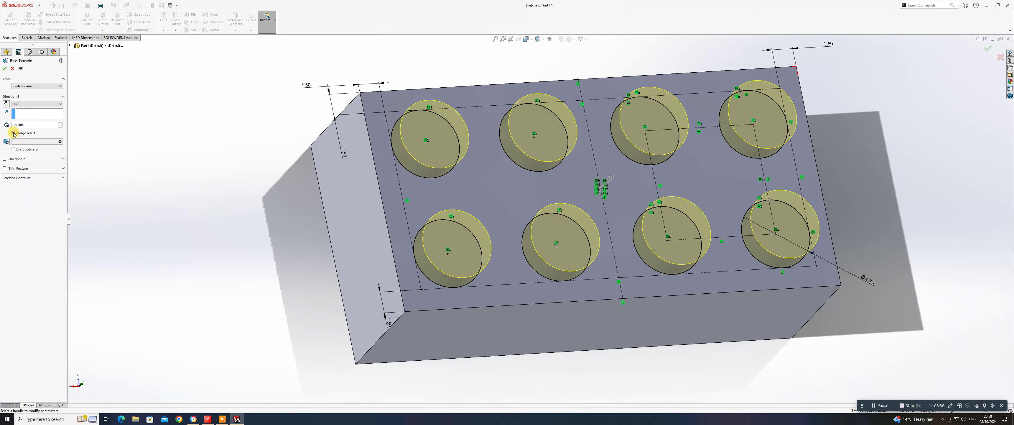
{"action": "left_click", "coordinate": [4, 69]}
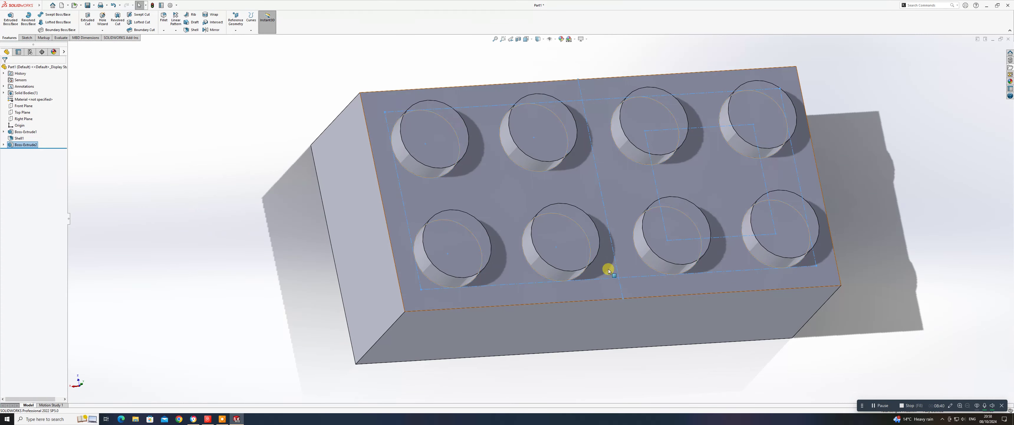
{"action": "middle_click_drag", "start_coordinate": [608, 270], "coordinate": [793, 154]}
{"action": "scroll", "coordinate": [673, 136], "scroll_direction": "down", "scroll_amount": 2}
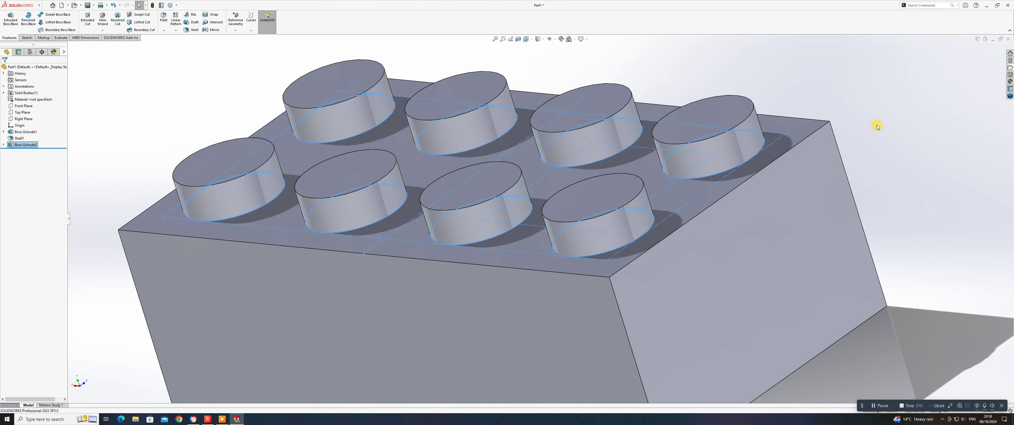
{"action": "scroll", "coordinate": [480, 252], "scroll_direction": "up", "scroll_amount": 3}
{"action": "middle_click_drag", "start_coordinate": [480, 253], "coordinate": [412, 222]}
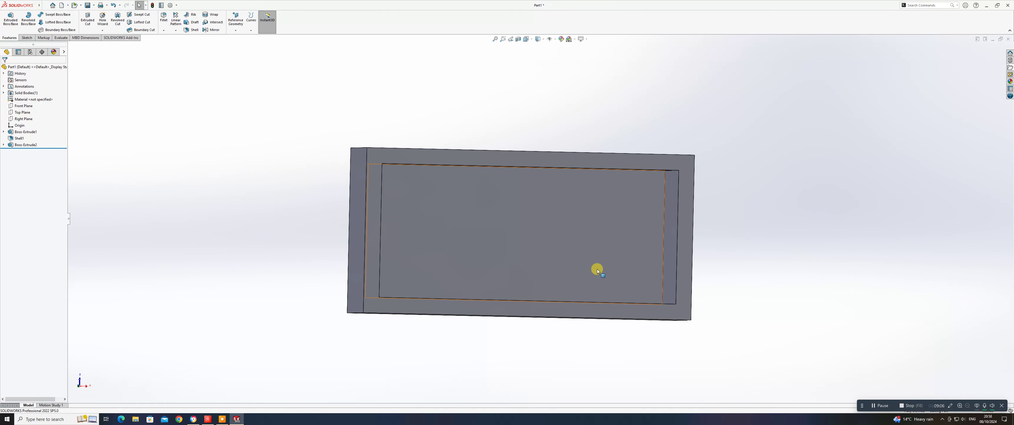
Step: Start a new sketch on the brick's cavity floor
{"action": "middle_click_drag", "start_coordinate": [493, 197], "coordinate": [513, 209]}
{"action": "key", "text": "z"}
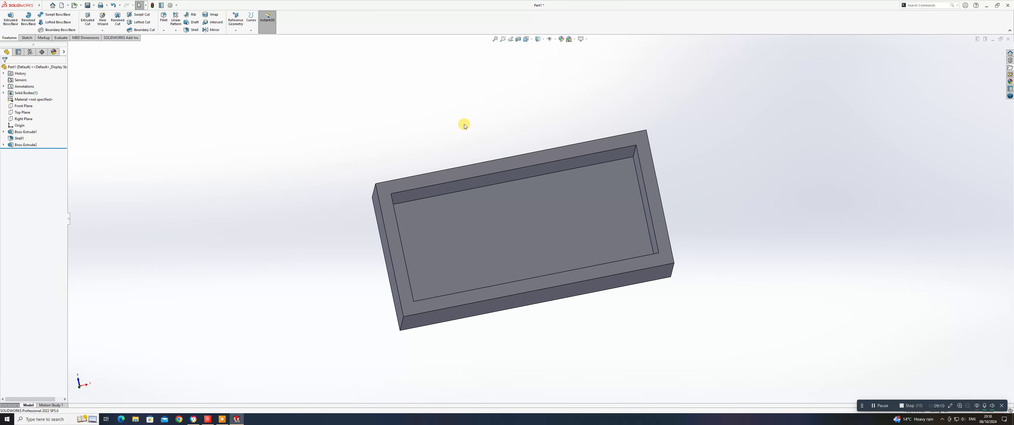
{"action": "scroll", "coordinate": [592, 211], "scroll_direction": "down", "scroll_amount": 1}
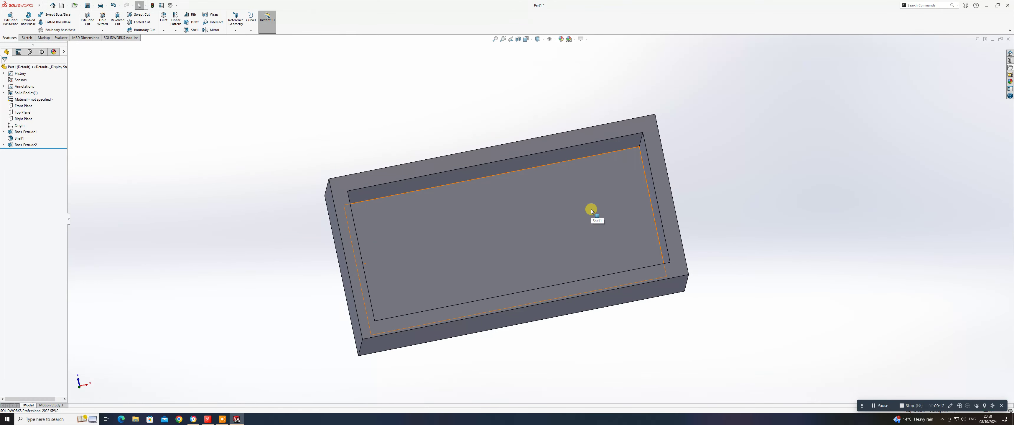
{"action": "left_click", "coordinate": [27, 37]}
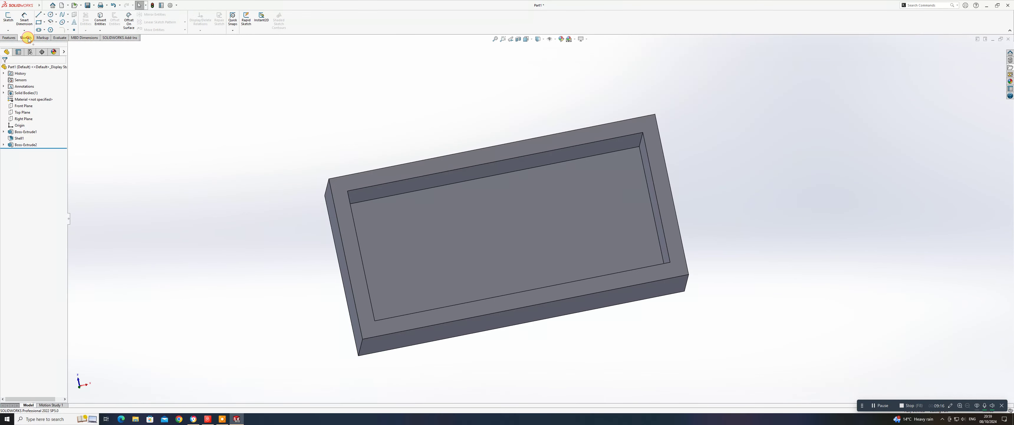
{"action": "left_click", "coordinate": [8, 19]}
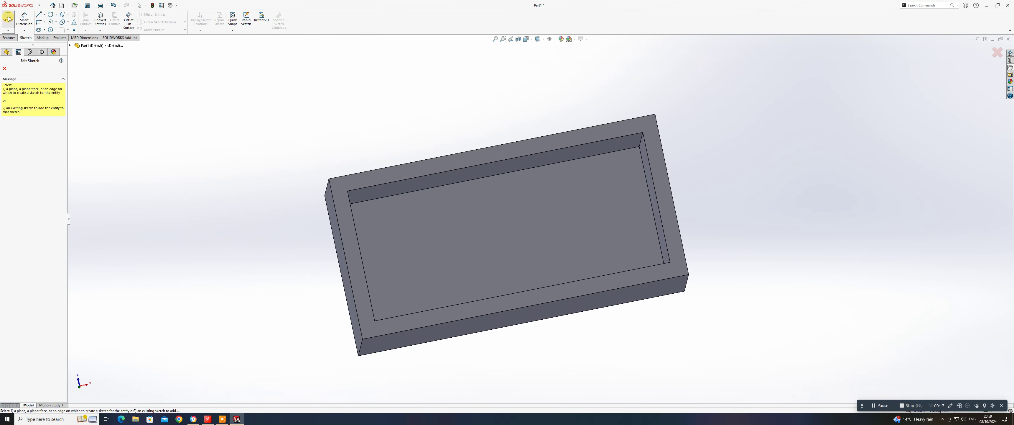
{"action": "left_click", "coordinate": [511, 221]}
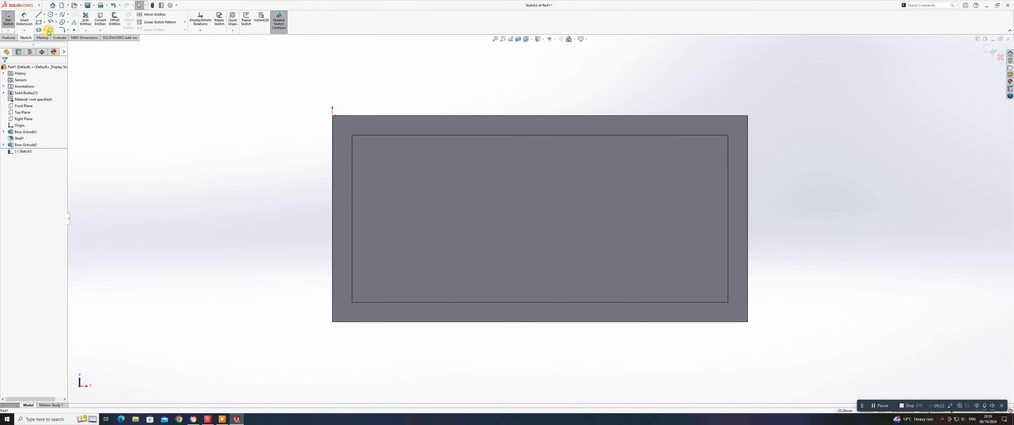
Step: Switch the display style to Hidden Lines Visible
{"action": "left_click", "coordinate": [542, 39]}
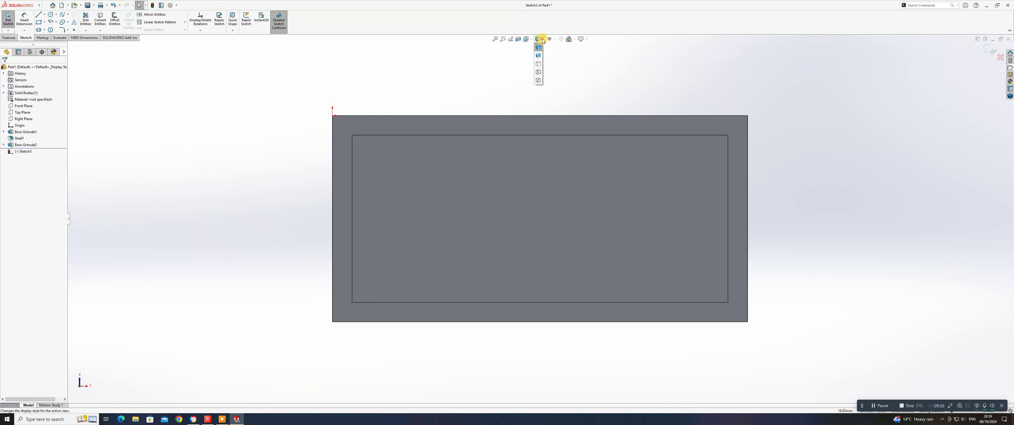
{"action": "left_click", "coordinate": [539, 72]}
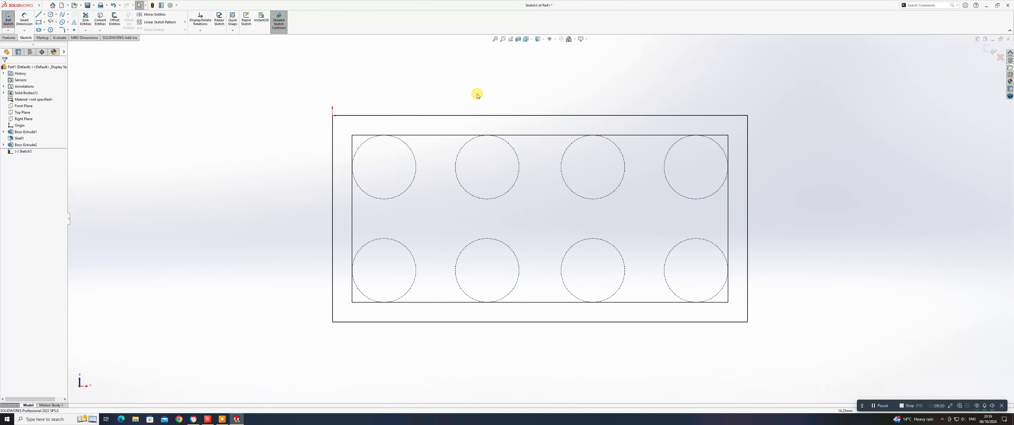
{"action": "middle_click_drag", "start_coordinate": [488, 226], "coordinate": [398, 166]}
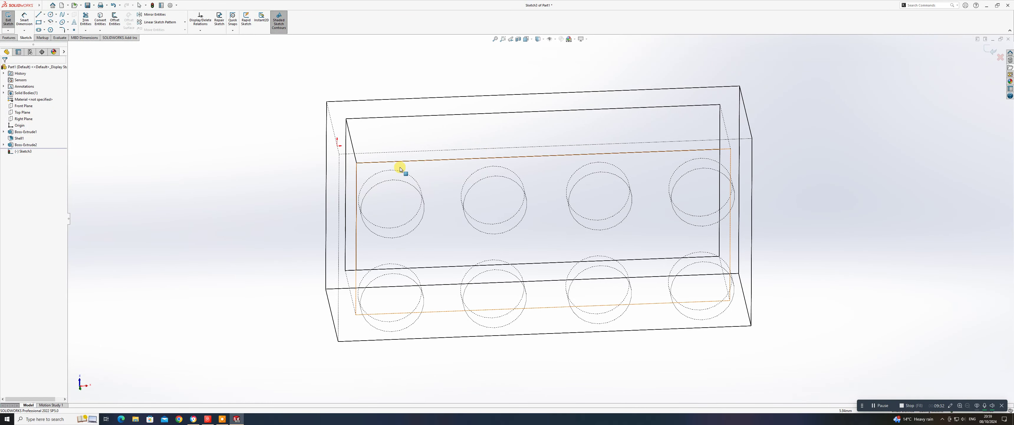
Step: Draw four small circles centred in the four left-hand stud circles
{"action": "left_click", "coordinate": [50, 15]}
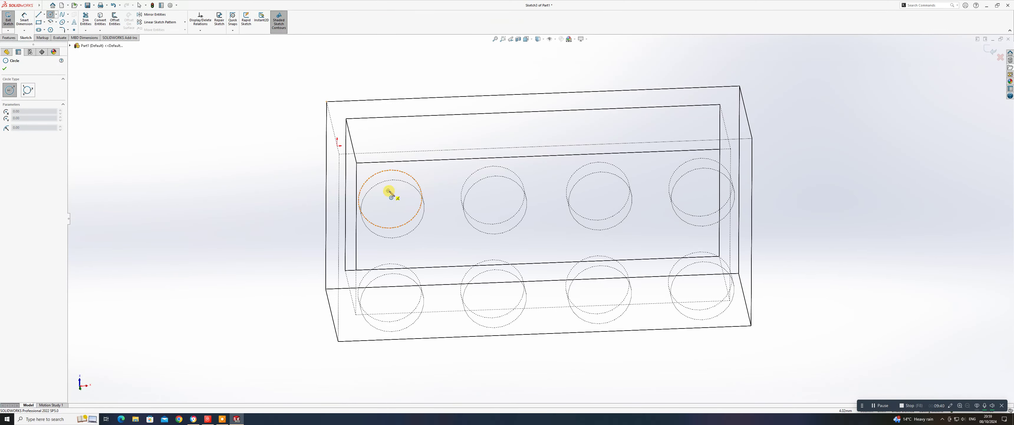
{"action": "left_click", "coordinate": [388, 192]}
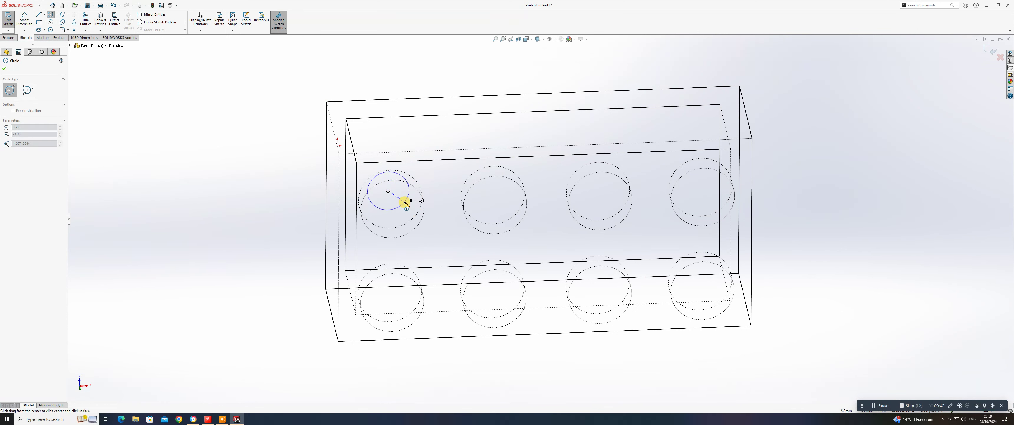
{"action": "left_click", "coordinate": [406, 203]}
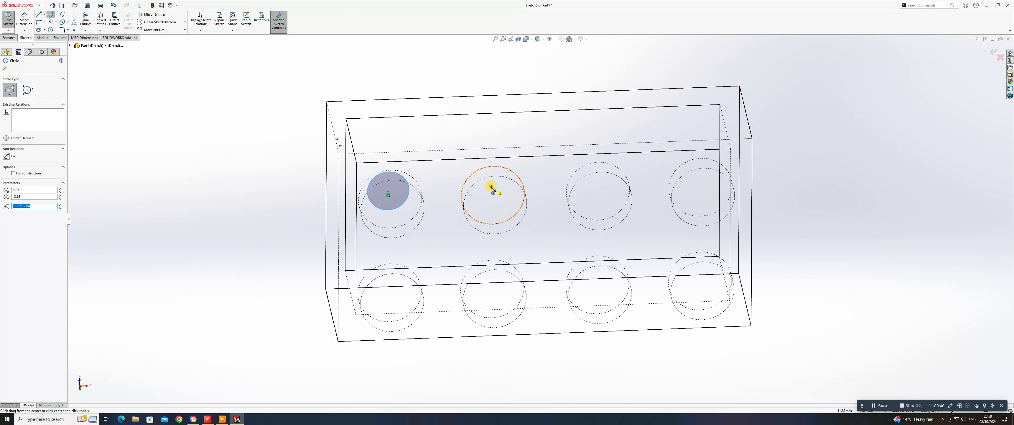
{"action": "left_click", "coordinate": [491, 186]}
{"action": "left_click", "coordinate": [502, 204]}
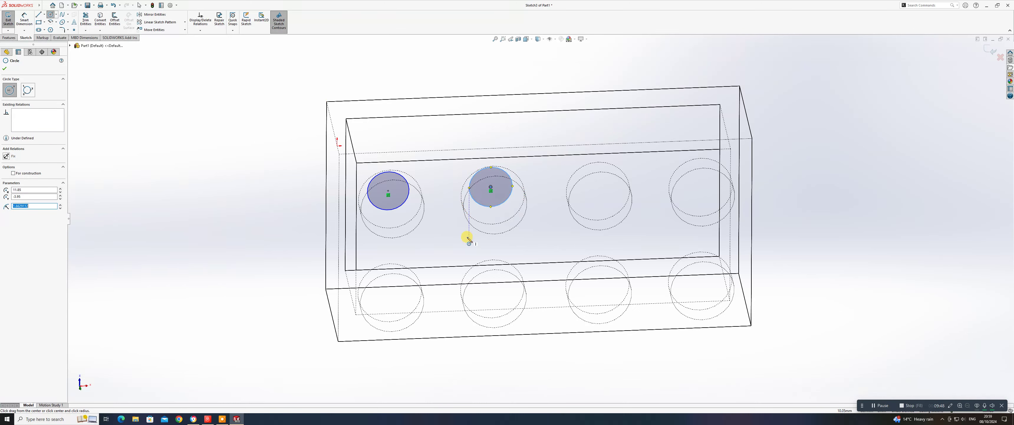
{"action": "key", "text": "ctrl+8"}
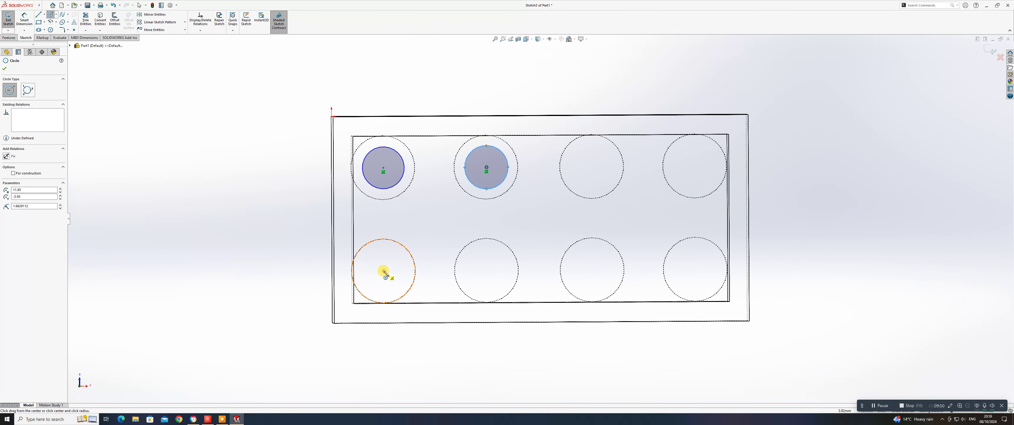
{"action": "left_click", "coordinate": [384, 271]}
{"action": "left_click", "coordinate": [404, 282]}
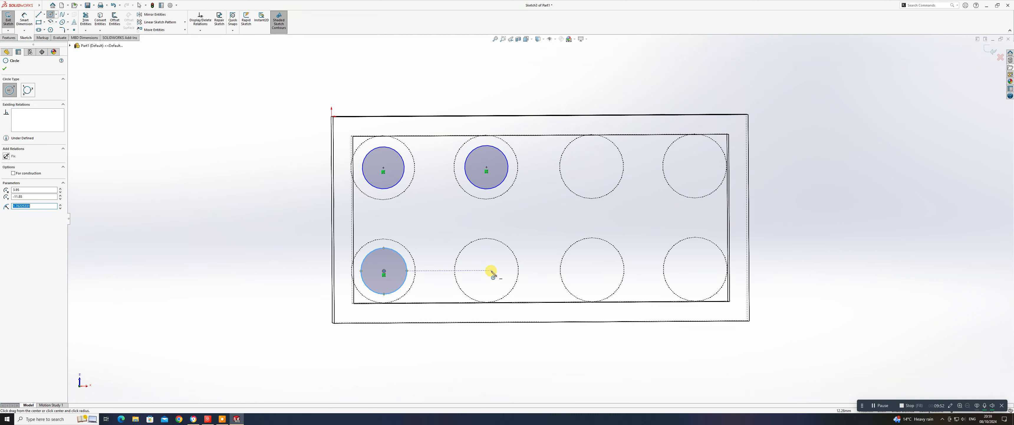
{"action": "left_click", "coordinate": [487, 270]}
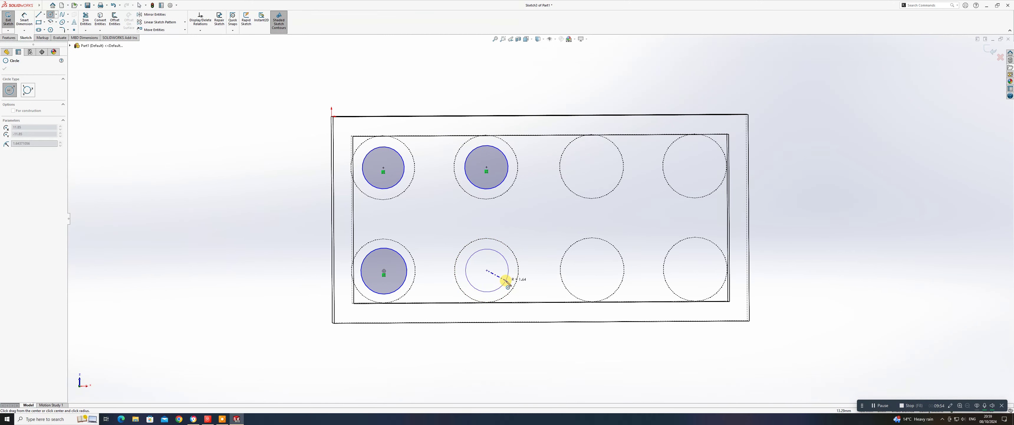
{"action": "left_click", "coordinate": [506, 279]}
{"action": "right_click", "coordinate": [511, 284]}
{"action": "left_click", "coordinate": [518, 286]}
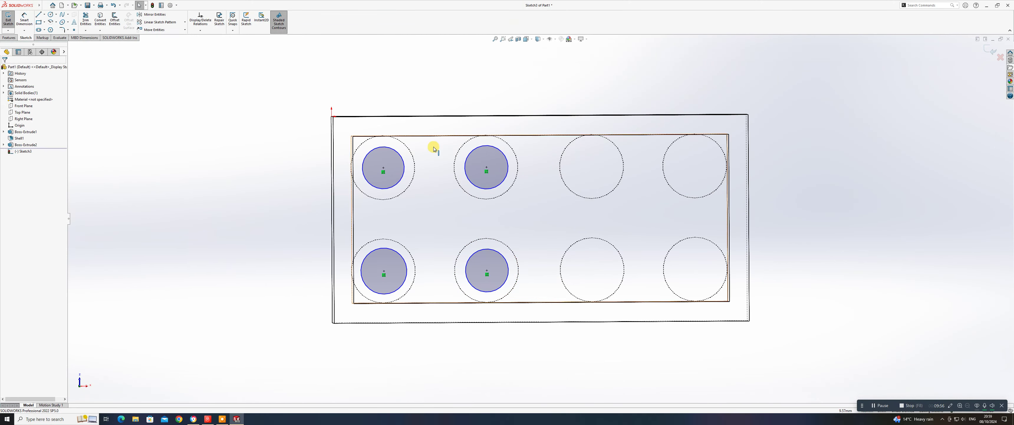
Step: Dimension the top-left small circle with a 3.5 mm diameter
{"action": "left_click", "coordinate": [397, 184]}
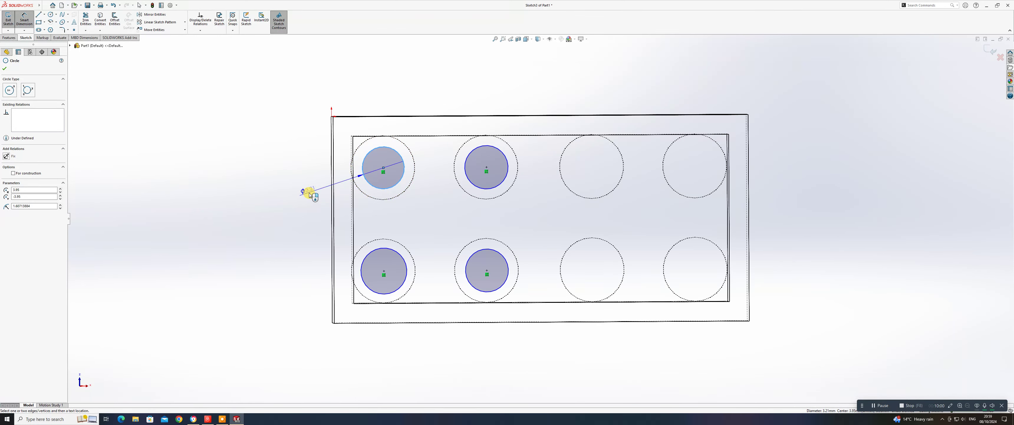
{"action": "left_click", "coordinate": [306, 193]}
{"action": "type", "text": "3."}
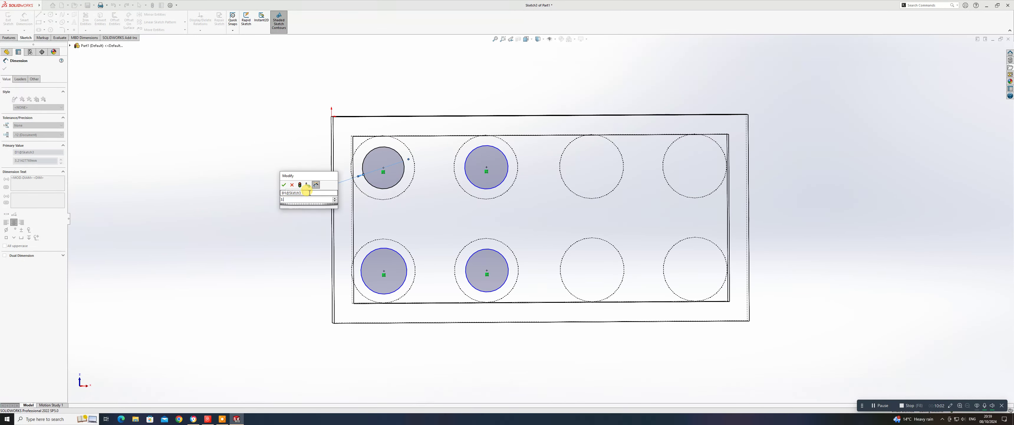
{"action": "type", "text": "5"}
{"action": "key", "text": "Return"}
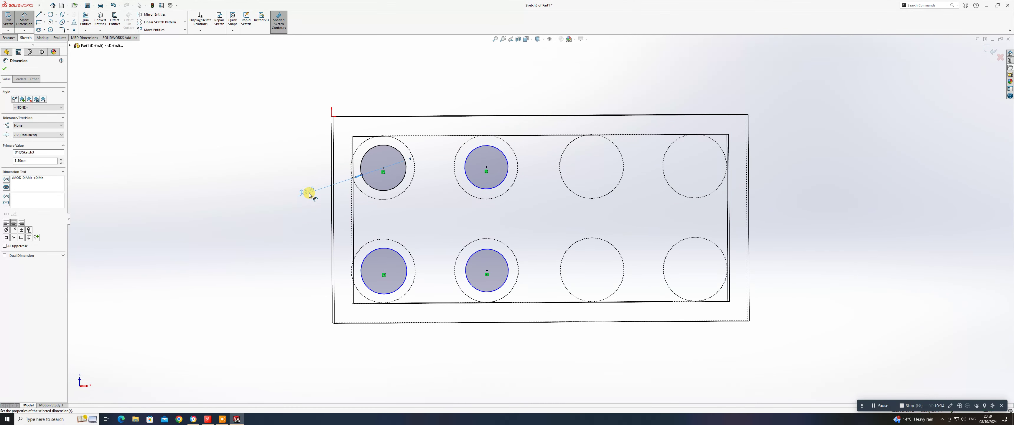
{"action": "key", "text": "Escape"}
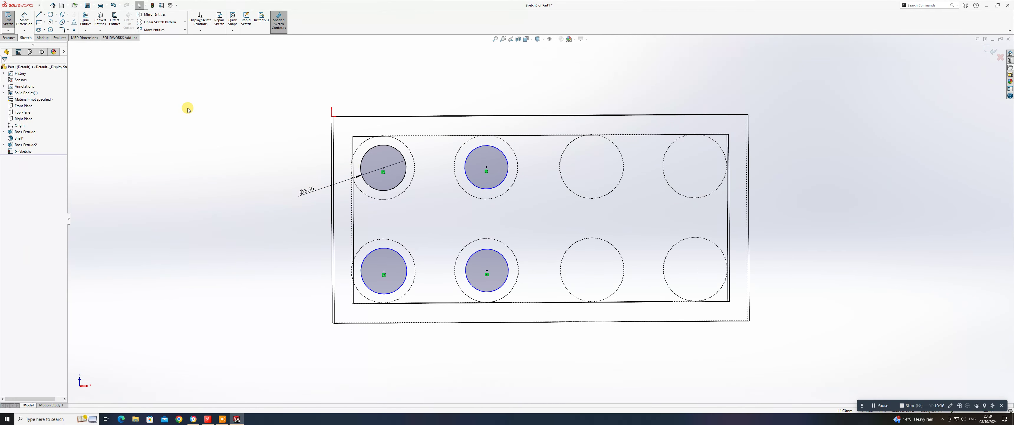
Step: Make all four small circles equal to the 3.5 mm circle
{"action": "left_click", "coordinate": [392, 192]}
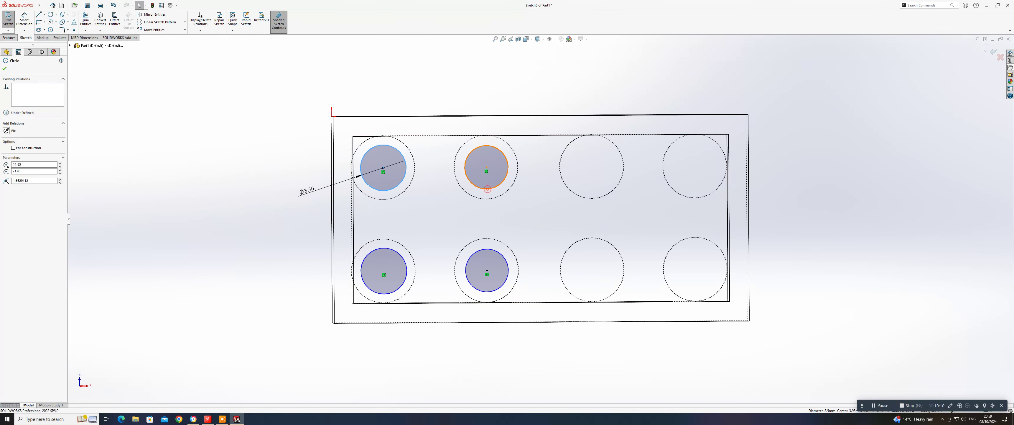
{"action": "left_click", "coordinate": [488, 191], "text": "ctrl"}
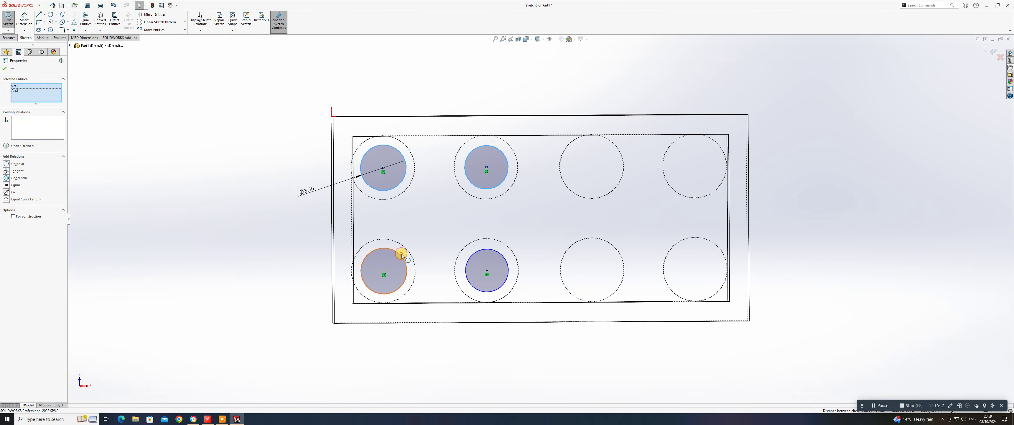
{"action": "left_click", "coordinate": [403, 256], "text": "ctrl"}
{"action": "left_click", "coordinate": [476, 253], "text": "ctrl"}
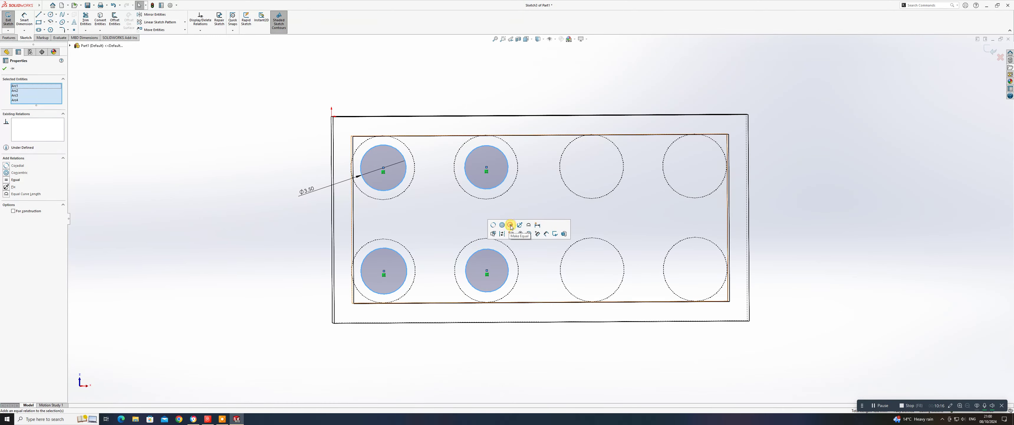
{"action": "left_click", "coordinate": [510, 225]}
{"action": "mouse_move", "coordinate": [464, 265]}
{"action": "middle_mouse_down"}
{"action": "mouse_move", "coordinate": [457, 213]}
{"action": "mouse_move", "coordinate": [480, 244]}
{"action": "middle_mouse_up"}
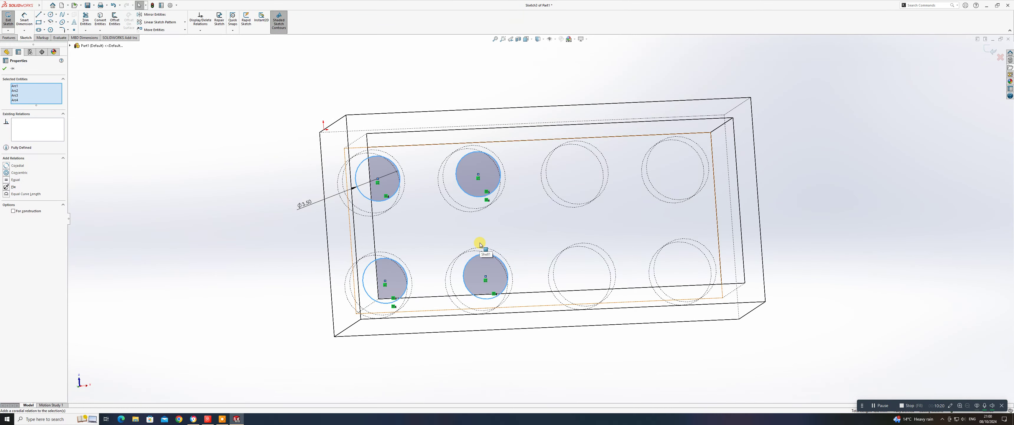
{"action": "left_click", "coordinate": [6, 68]}
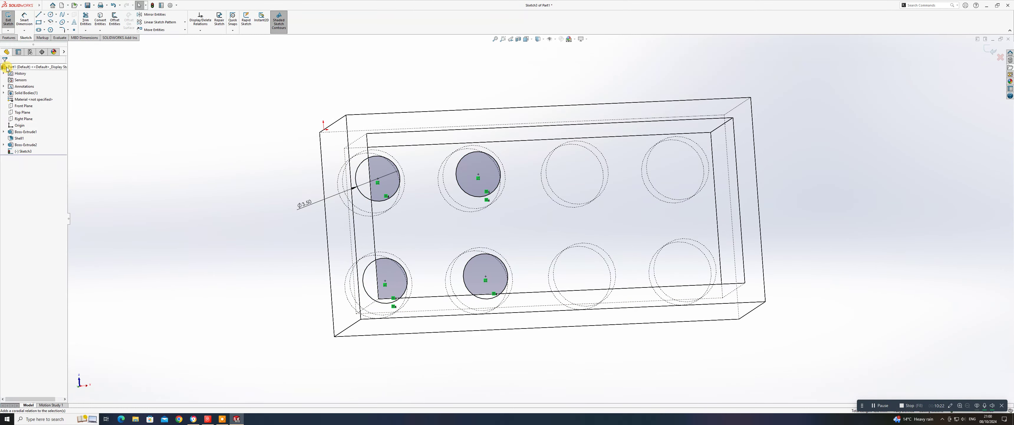
{"action": "mouse_move", "coordinate": [464, 222]}
{"action": "middle_mouse_down"}
{"action": "mouse_move", "coordinate": [439, 208]}
{"action": "mouse_move", "coordinate": [464, 189]}
{"action": "mouse_move", "coordinate": [546, 246]}
{"action": "mouse_move", "coordinate": [523, 225]}
{"action": "mouse_move", "coordinate": [453, 229]}
{"action": "mouse_move", "coordinate": [457, 213]}
{"action": "mouse_move", "coordinate": [468, 232]}
{"action": "middle_mouse_up"}
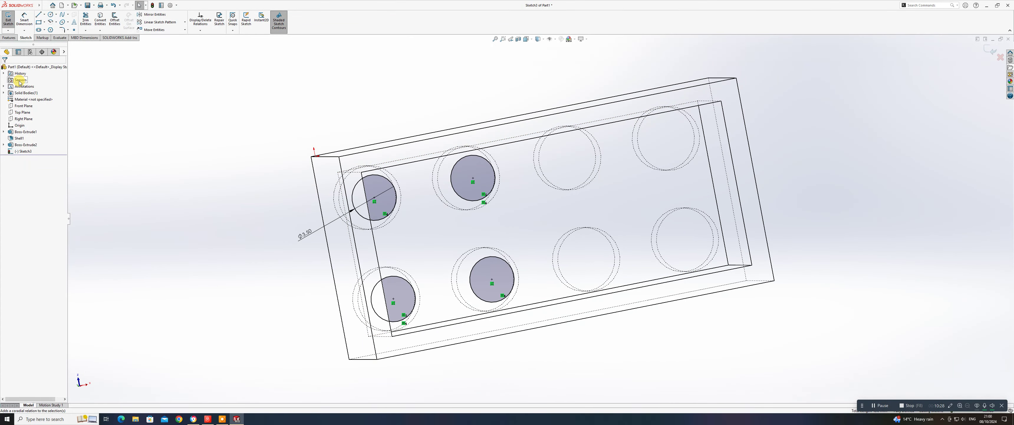
Step: Start an extruded cut of Sketch3's four small circles and preview it Shaded With Edges
{"action": "left_click", "coordinate": [8, 38]}
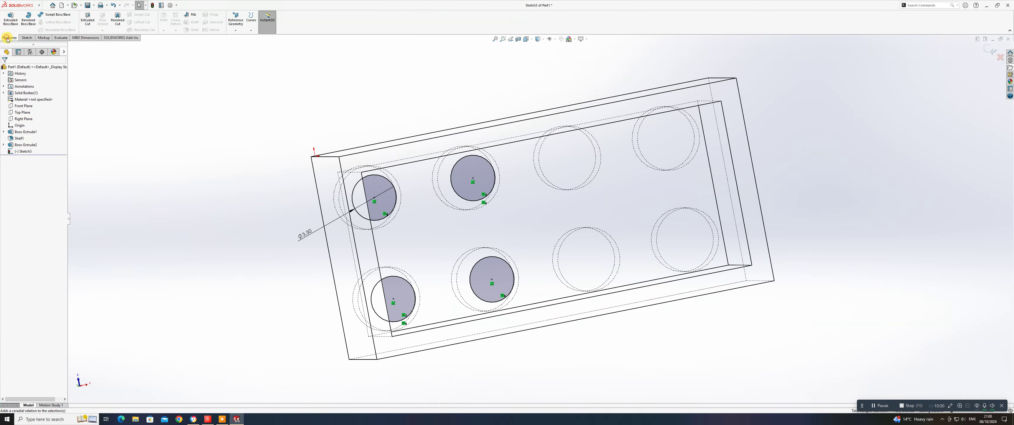
{"action": "left_click", "coordinate": [88, 16]}
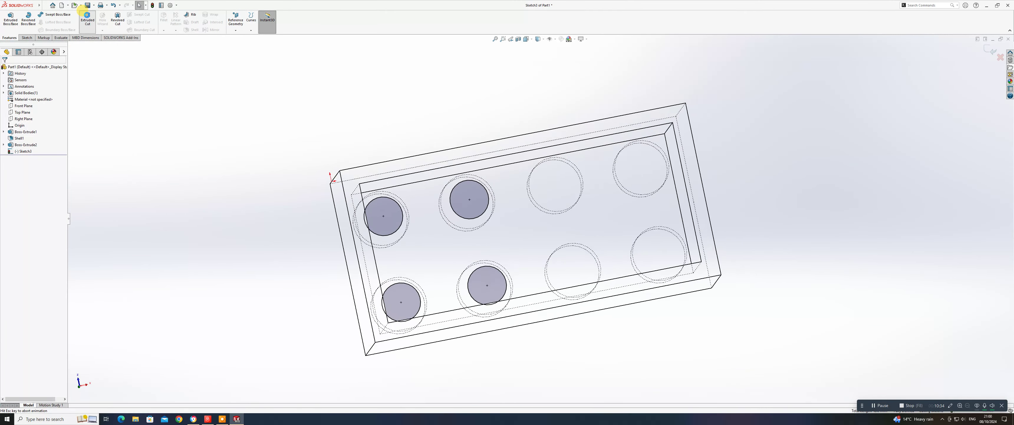
{"action": "left_click", "coordinate": [532, 40]}
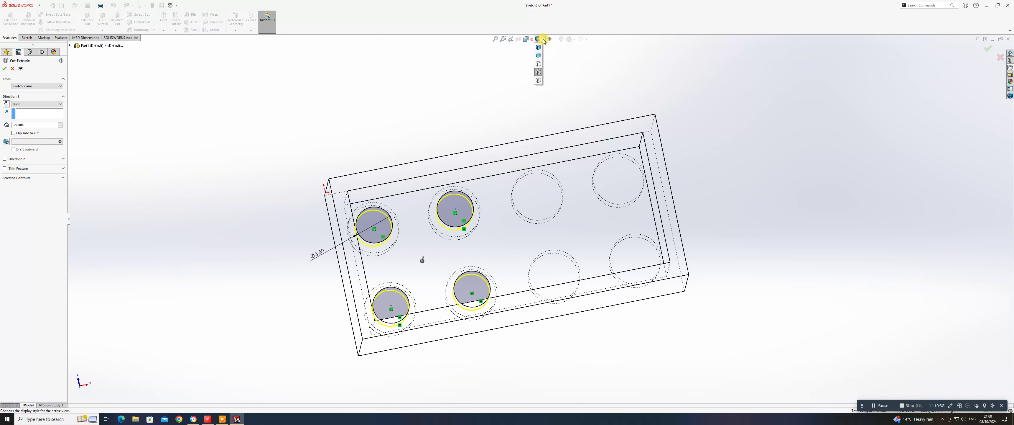
{"action": "left_click", "coordinate": [541, 40]}
{"action": "left_click", "coordinate": [539, 46]}
{"action": "mouse_move", "coordinate": [453, 207]}
{"action": "middle_mouse_down"}
{"action": "mouse_move", "coordinate": [508, 214]}
{"action": "mouse_move", "coordinate": [527, 195]}
{"action": "mouse_move", "coordinate": [526, 179]}
{"action": "mouse_move", "coordinate": [529, 195]}
{"action": "mouse_move", "coordinate": [489, 154]}
{"action": "mouse_move", "coordinate": [528, 215]}
{"action": "mouse_move", "coordinate": [537, 214]}
{"action": "middle_mouse_up"}
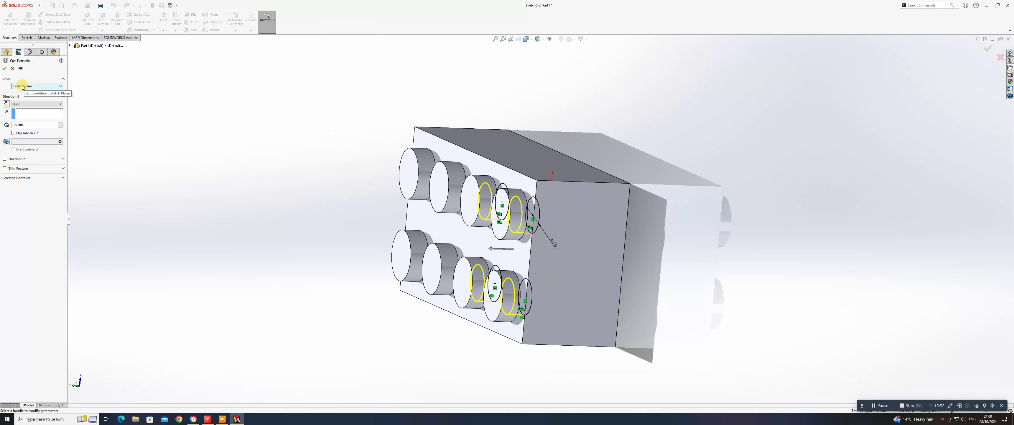
Step: Set the cut's end condition to Offset From Surface, 1.5 mm from the stud face
{"action": "left_click", "coordinate": [41, 104]}
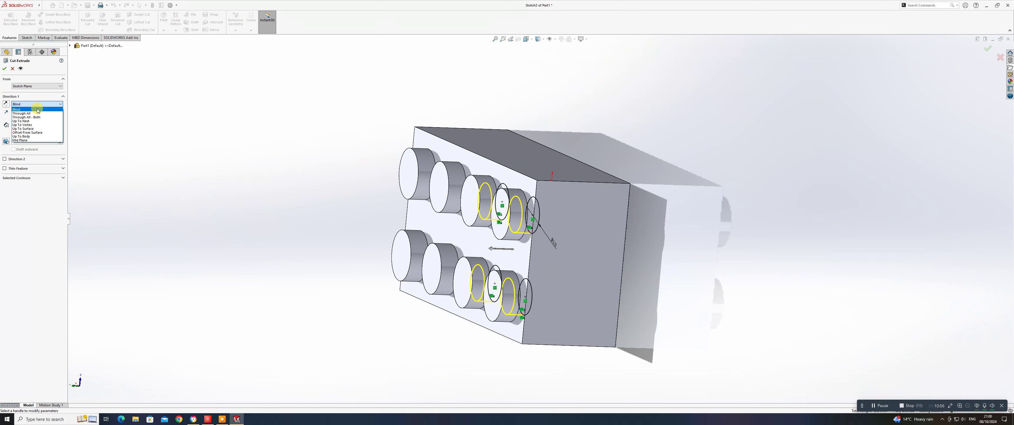
{"action": "left_click", "coordinate": [36, 133]}
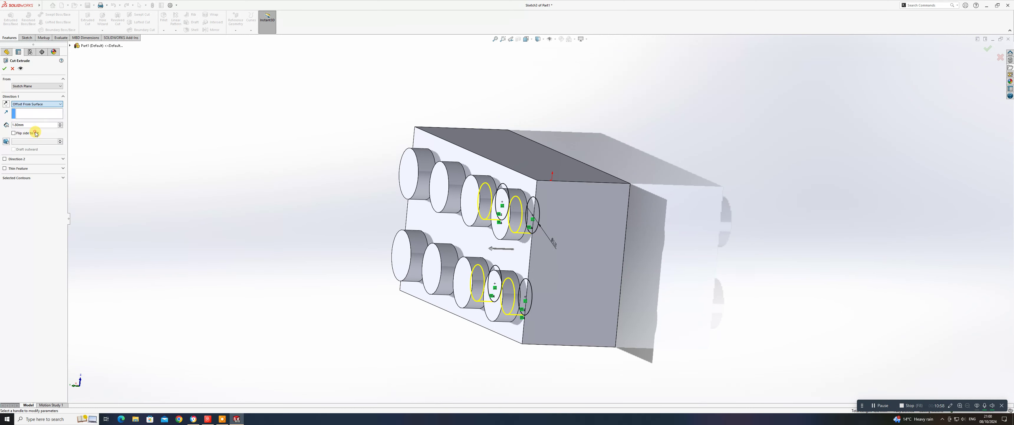
{"action": "left_click_drag", "start_coordinate": [29, 135], "coordinate": [6, 135]}
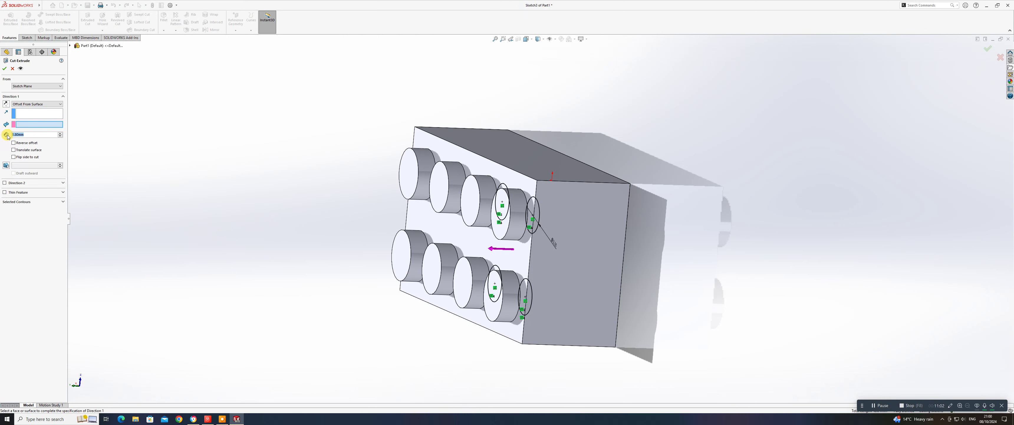
{"action": "type", "text": "1.5"}
{"action": "left_click", "coordinate": [469, 203]}
{"action": "mouse_move", "coordinate": [468, 203]}
{"action": "middle_mouse_down"}
{"action": "mouse_move", "coordinate": [460, 165]}
{"action": "mouse_move", "coordinate": [533, 145]}
{"action": "middle_mouse_up"}
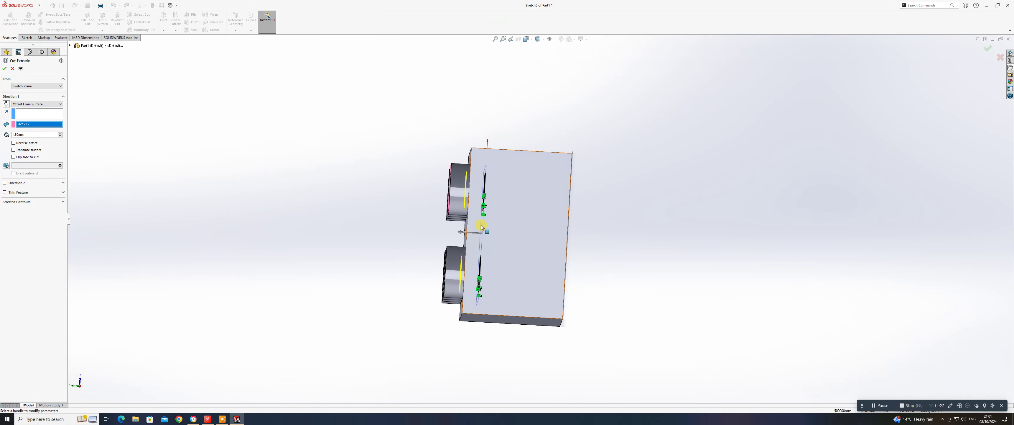
{"action": "middle_click_drag", "start_coordinate": [482, 226], "coordinate": [403, 193]}
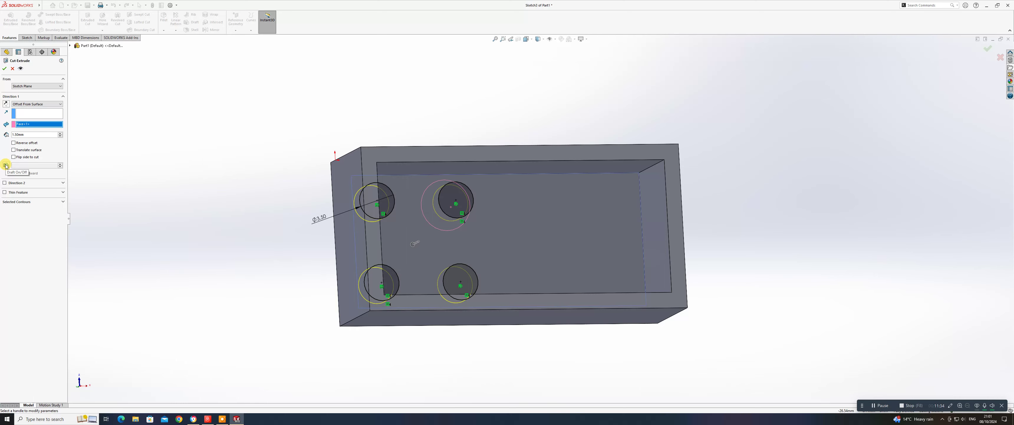
{"action": "middle_click_drag", "start_coordinate": [595, 217], "coordinate": [577, 236]}
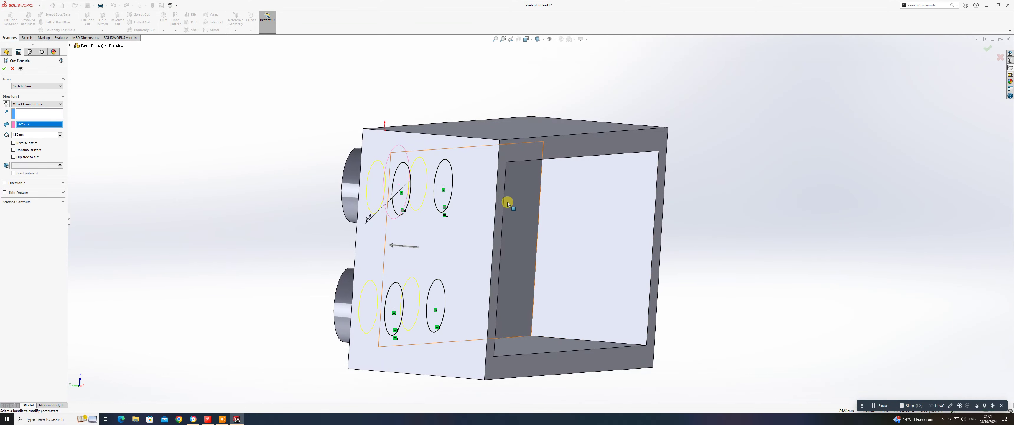
Step: View the part from the Front, try a 1.00deg draft on the cut, then turn draft off
{"action": "middle_click_drag", "start_coordinate": [507, 199], "coordinate": [494, 181]}
{"action": "scroll", "coordinate": [501, 195], "scroll_direction": "down", "scroll_amount": 5}
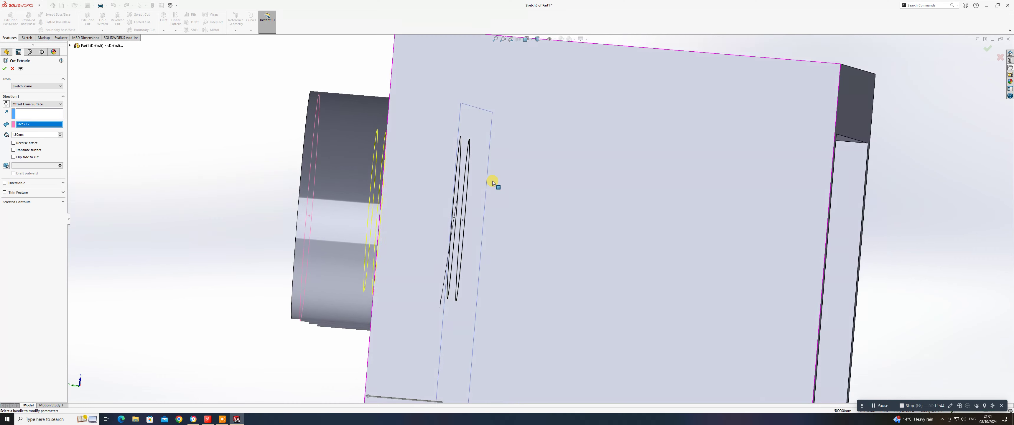
{"action": "key", "text": "space"}
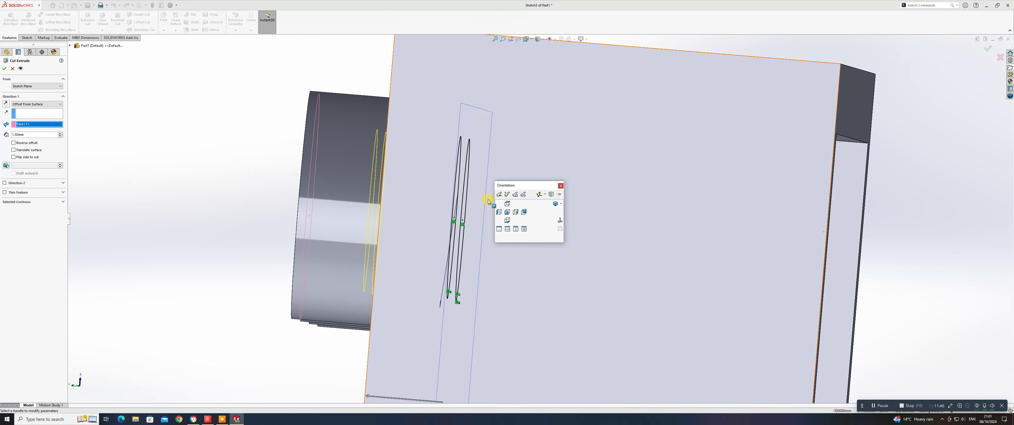
{"action": "left_click", "coordinate": [508, 213]}
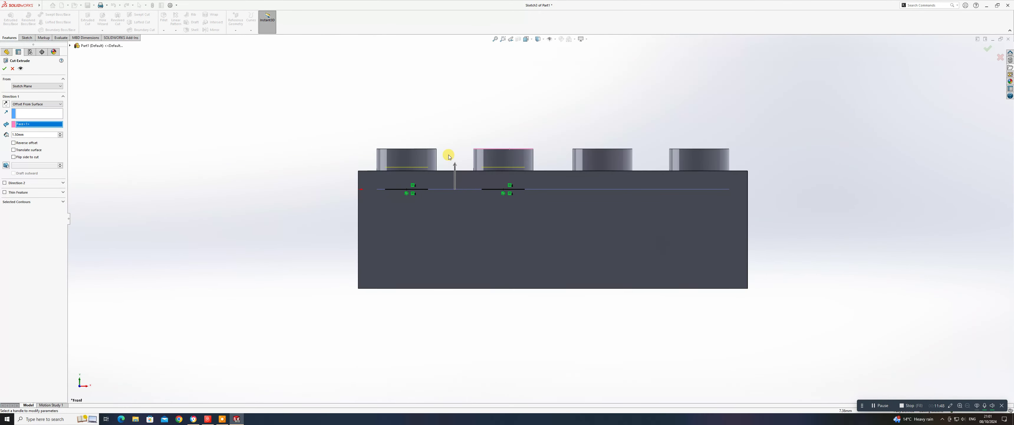
{"action": "scroll", "coordinate": [451, 154], "scroll_direction": "down", "scroll_amount": 5}
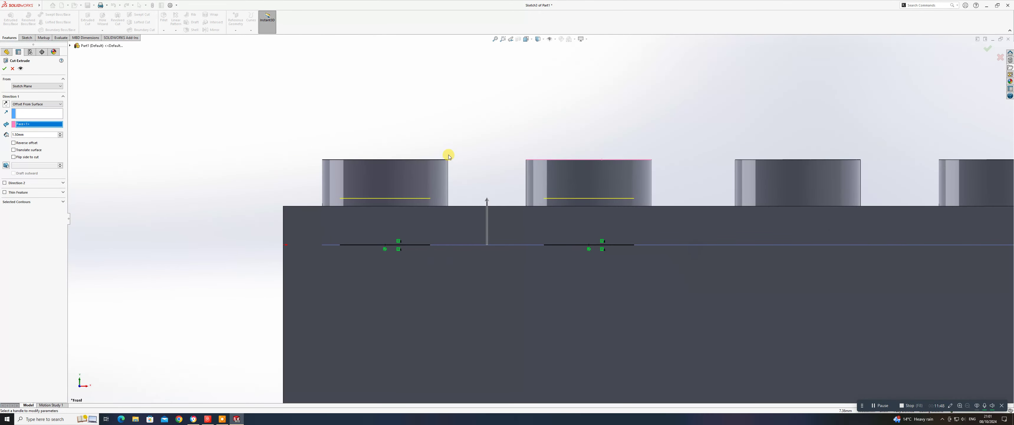
{"action": "left_click", "coordinate": [6, 166]}
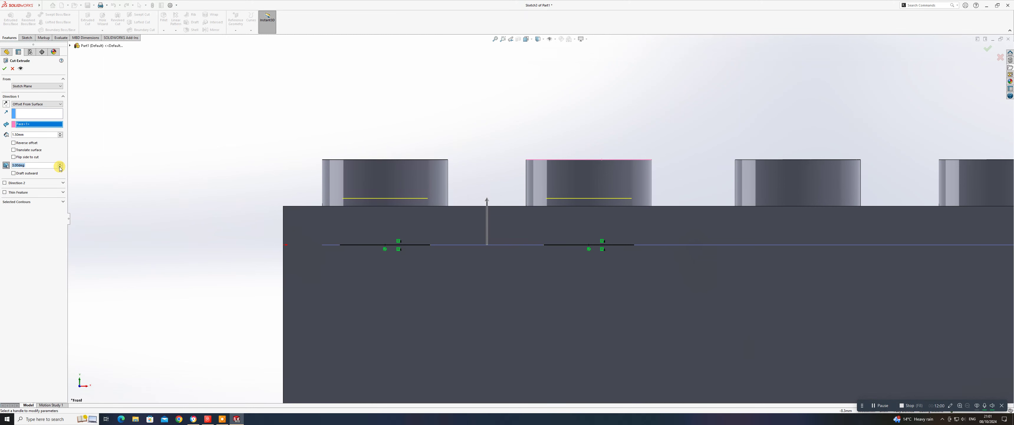
{"action": "left_click", "coordinate": [60, 168]}
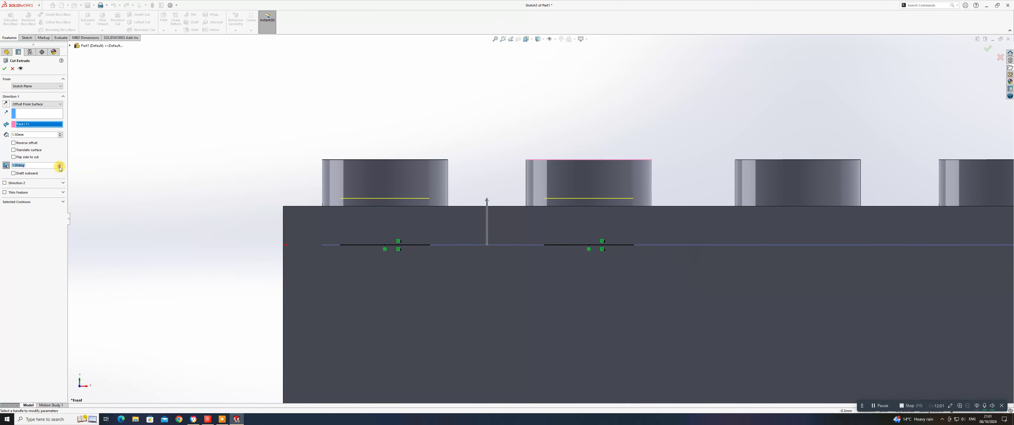
{"action": "left_click", "coordinate": [6, 166]}
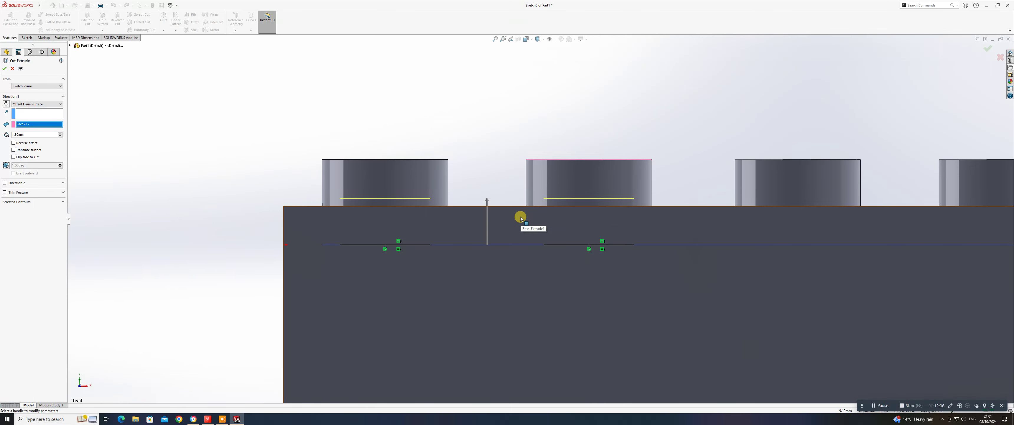
{"action": "middle_click_drag", "start_coordinate": [520, 218], "coordinate": [516, 170]}
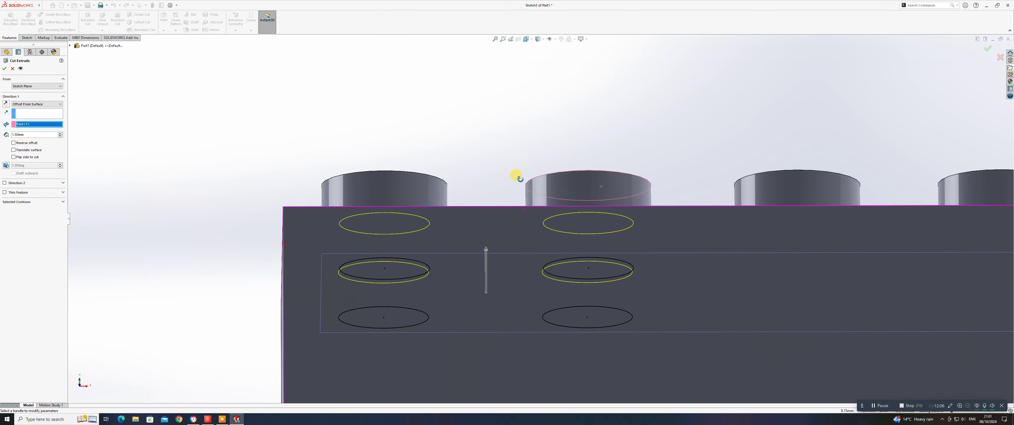
Step: Accept Cut-Extrude1 for the four underside recesses and begin a new reference plane
{"action": "left_click", "coordinate": [5, 68]}
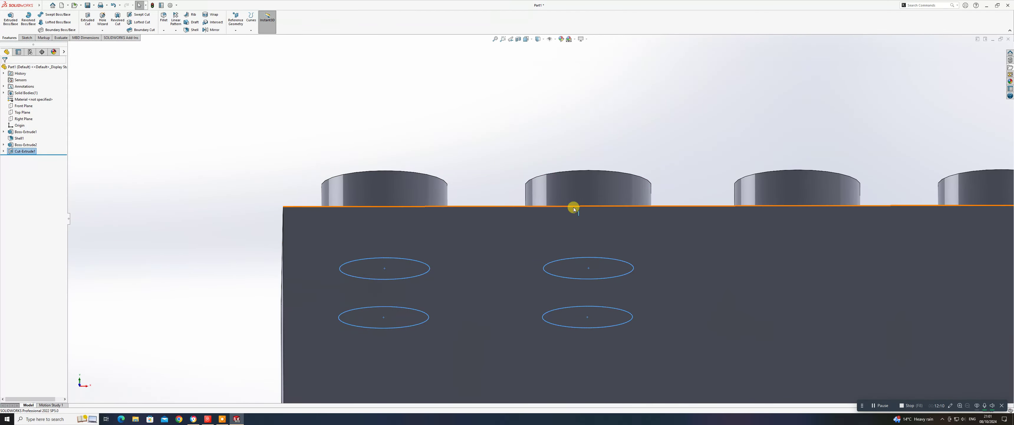
{"action": "middle_click_drag", "start_coordinate": [567, 261], "coordinate": [605, 198]}
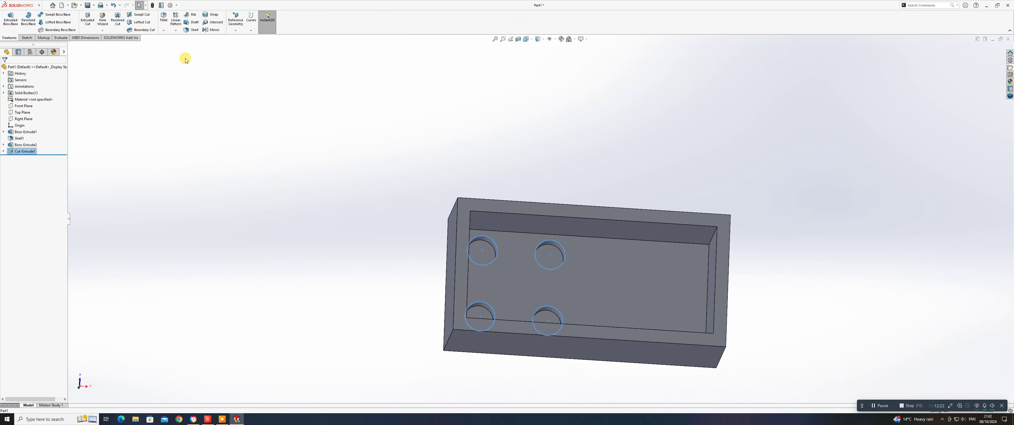
{"action": "left_click", "coordinate": [237, 31]}
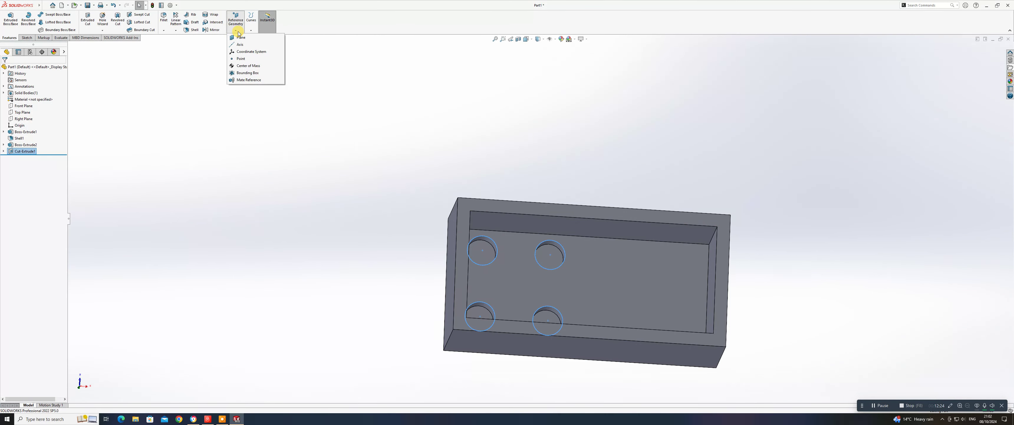
{"action": "left_click", "coordinate": [239, 37]}
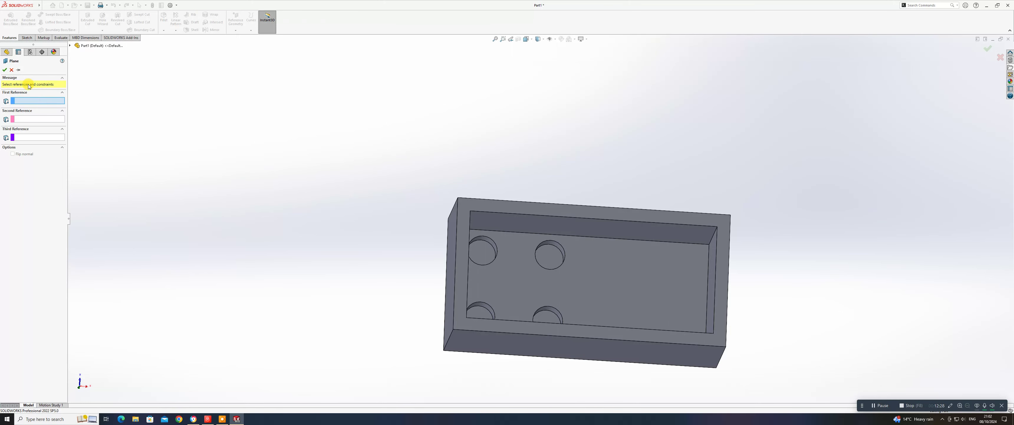
Step: Define Plane1 through three edge midpoints across the brick's middle and accept it
{"action": "left_click", "coordinate": [595, 207]}
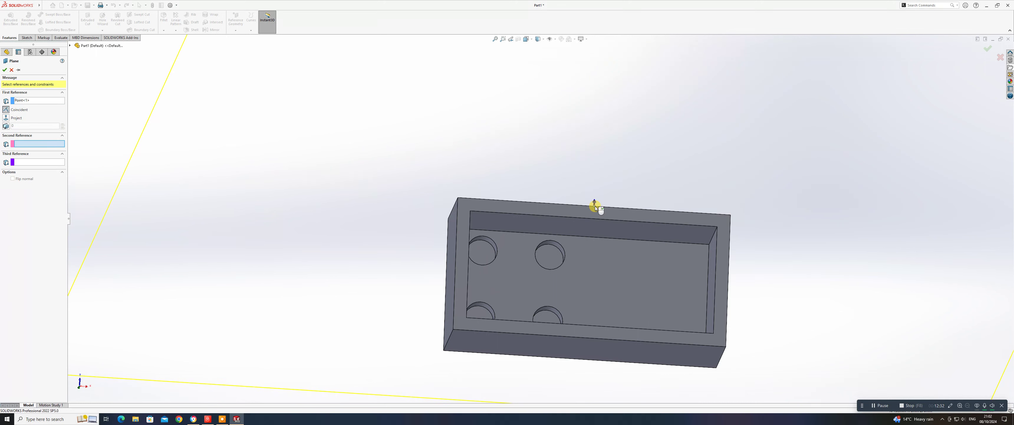
{"action": "left_click", "coordinate": [594, 338]}
{"action": "middle_click_drag", "start_coordinate": [594, 337], "coordinate": [602, 166]}
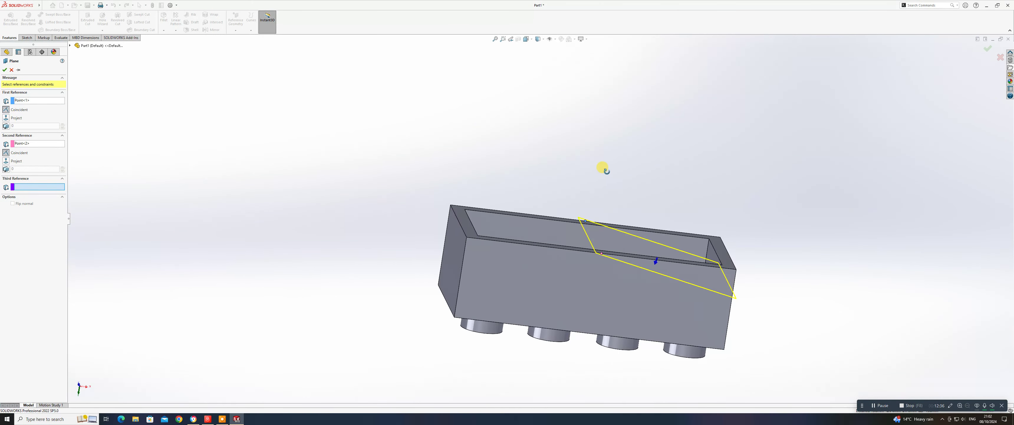
{"action": "left_click", "coordinate": [589, 334]}
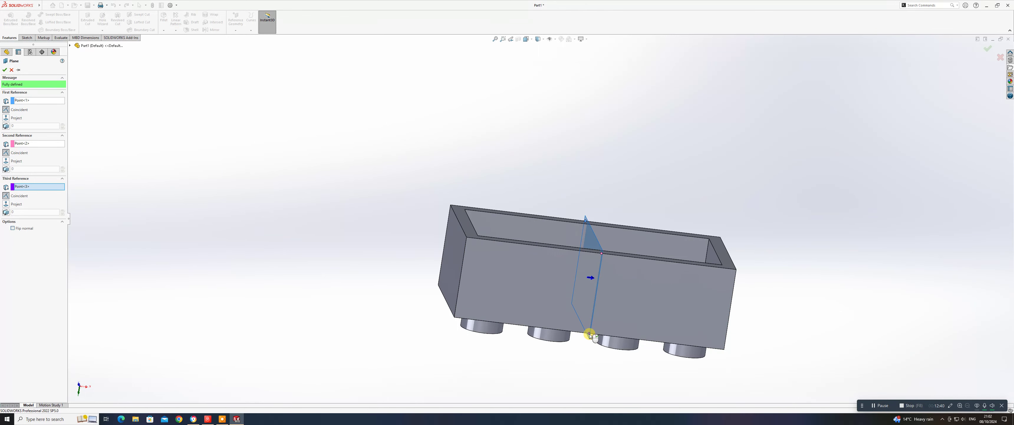
{"action": "right_click", "coordinate": [590, 334]}
{"action": "middle_click_drag", "start_coordinate": [584, 197], "coordinate": [571, 331]}
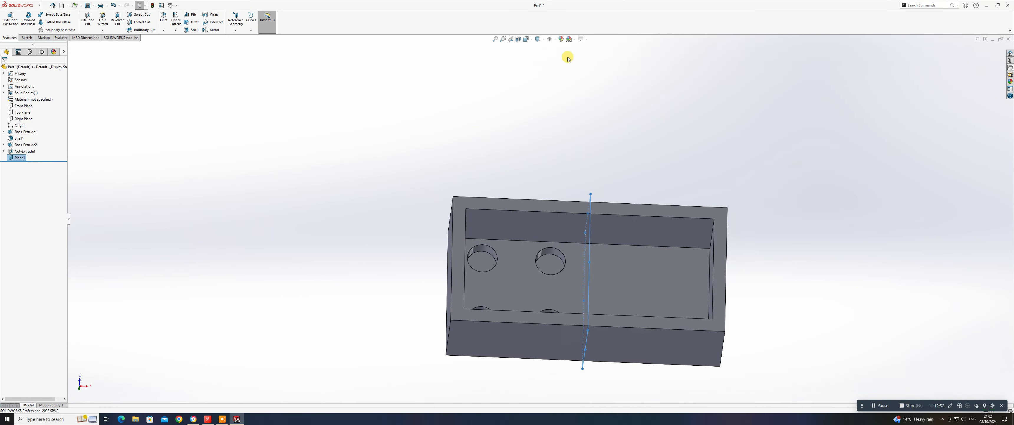
Step: Show Plane1 with the Top and Right planes hidden, then start a Mirror feature
{"action": "left_click", "coordinate": [555, 40]}
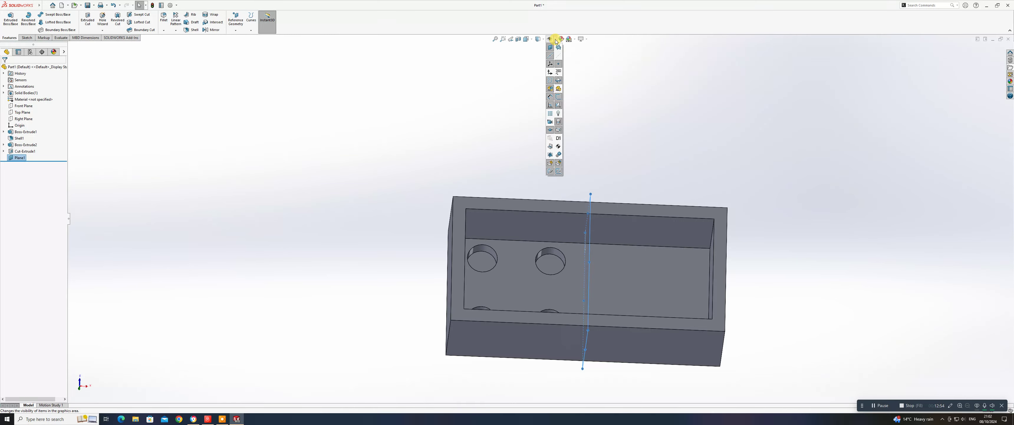
{"action": "left_click", "coordinate": [559, 48]}
{"action": "middle_click_drag", "start_coordinate": [595, 197], "coordinate": [414, 32]}
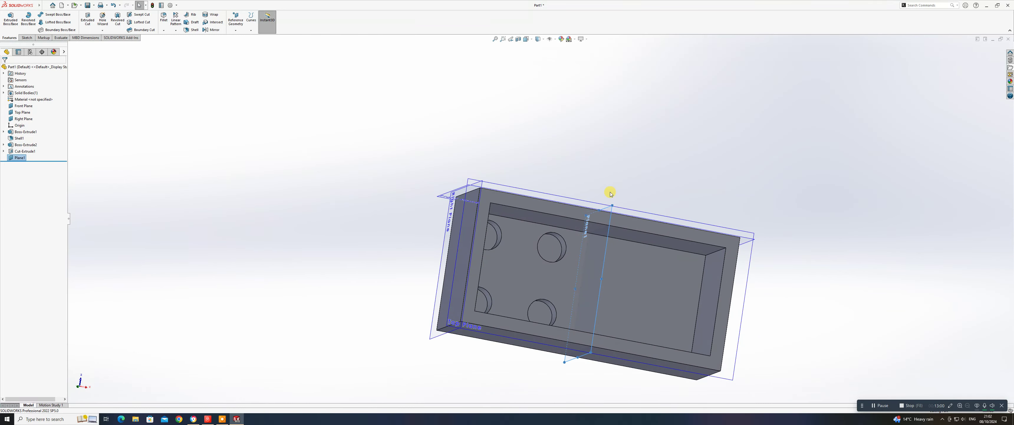
{"action": "mouse_move", "coordinate": [609, 193]}
{"action": "middle_mouse_down"}
{"action": "mouse_move", "coordinate": [589, 124]}
{"action": "mouse_move", "coordinate": [604, 193]}
{"action": "middle_mouse_up"}
{"action": "key", "text": "Escape"}
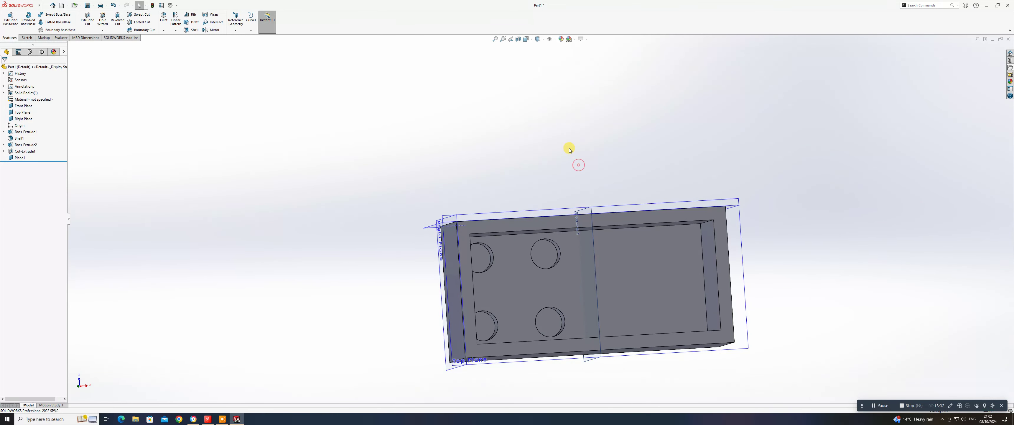
{"action": "left_click", "coordinate": [556, 39]}
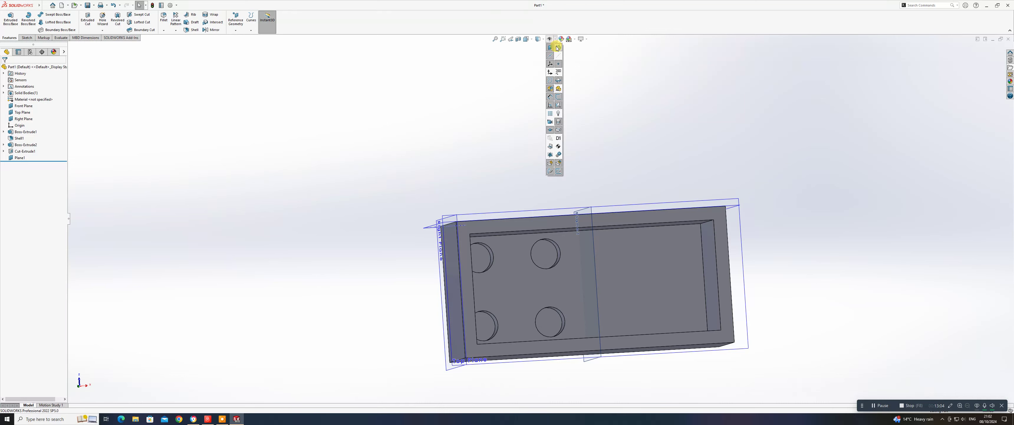
{"action": "left_click", "coordinate": [560, 49]}
{"action": "middle_click_drag", "start_coordinate": [618, 243], "coordinate": [741, 218]}
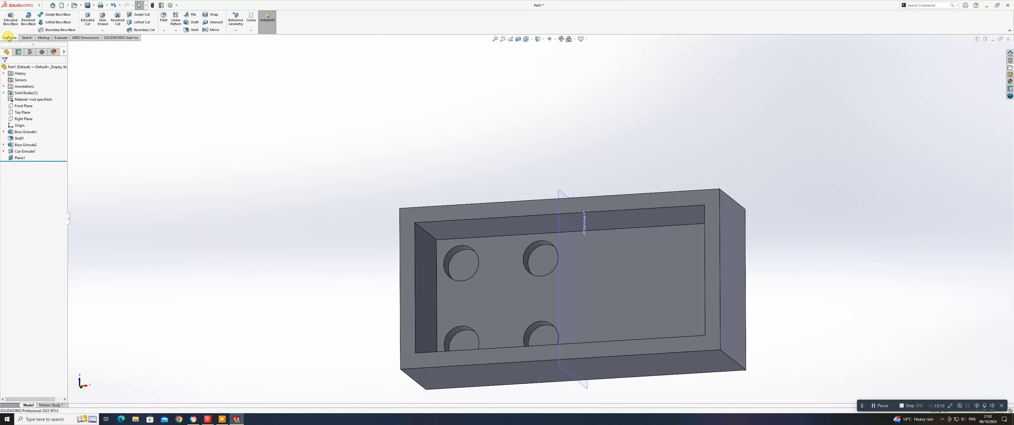
{"action": "left_click", "coordinate": [212, 30]}
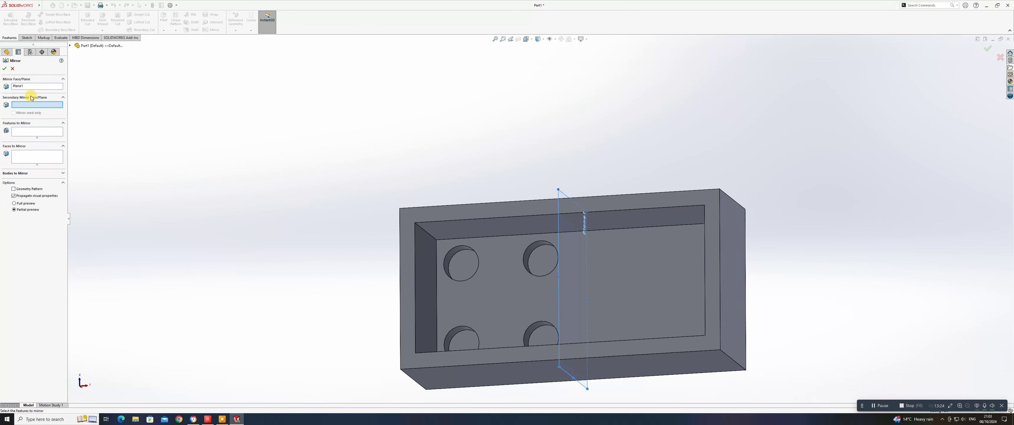
Step: Mirror Cut-Extrude1 across Plane1 to create Mirror1
{"action": "left_click", "coordinate": [22, 130]}
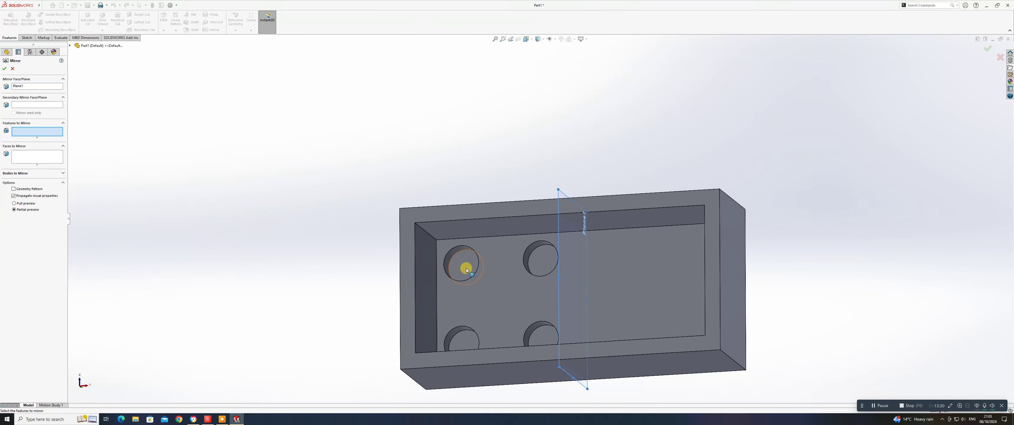
{"action": "left_click", "coordinate": [455, 253]}
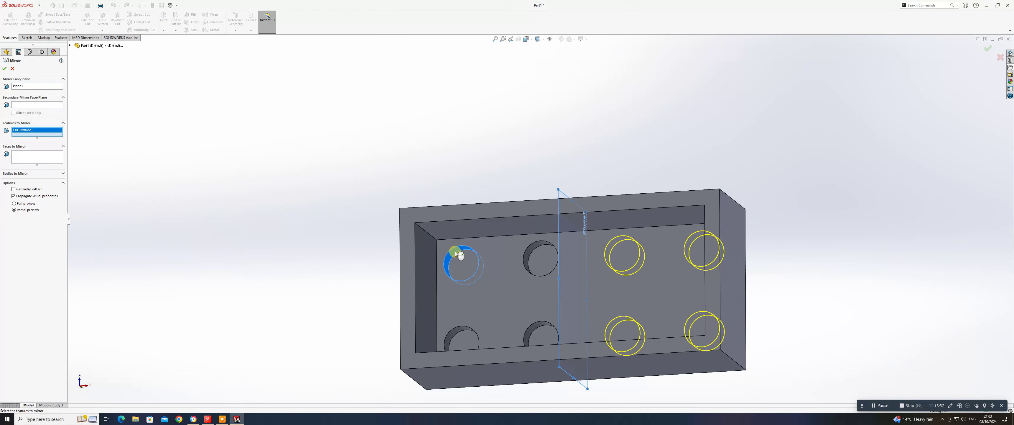
{"action": "middle_click_drag", "start_coordinate": [525, 257], "coordinate": [512, 245]}
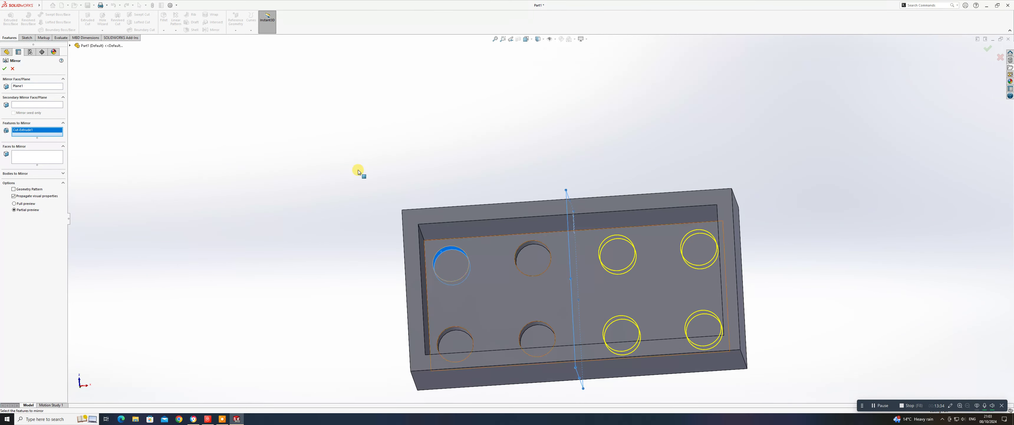
{"action": "left_click", "coordinate": [70, 46]}
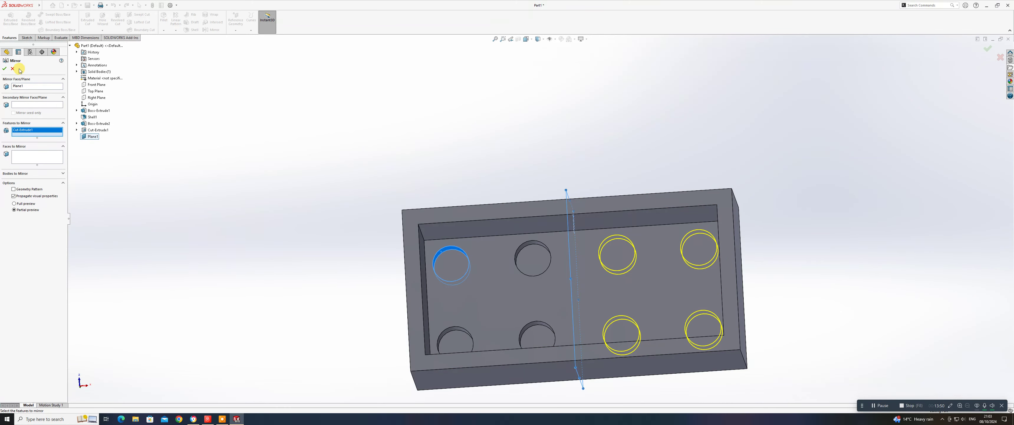
{"action": "left_click", "coordinate": [5, 70]}
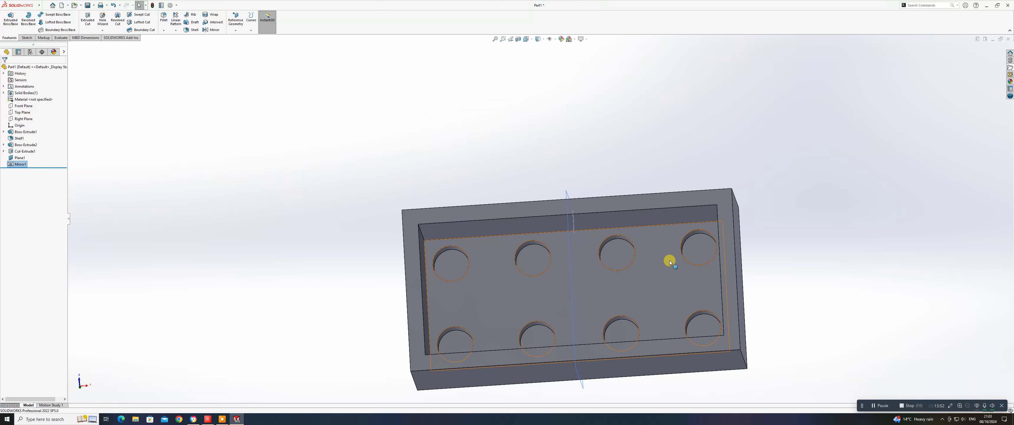
Step: Inspect the mirrored brick's studs and eight recesses, then begin a new sketch
{"action": "middle_click_drag", "start_coordinate": [671, 258], "coordinate": [618, 287]}
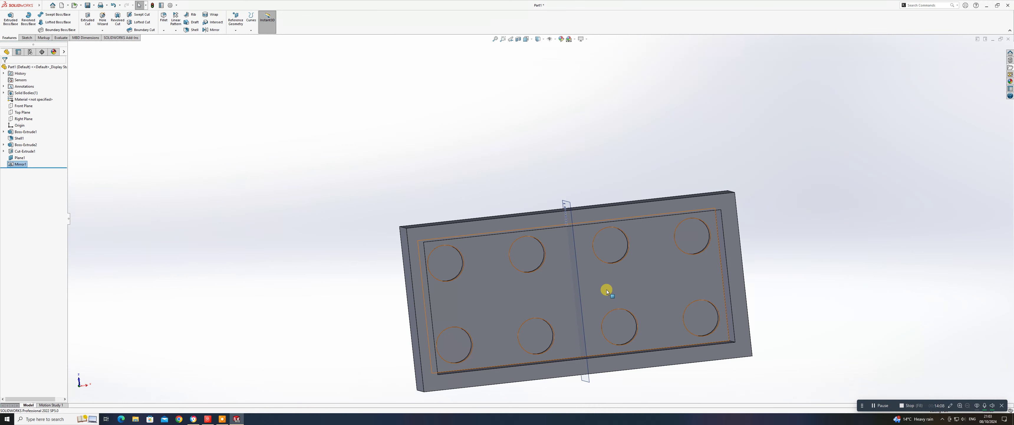
{"action": "middle_click_drag", "start_coordinate": [630, 290], "coordinate": [630, 204]}
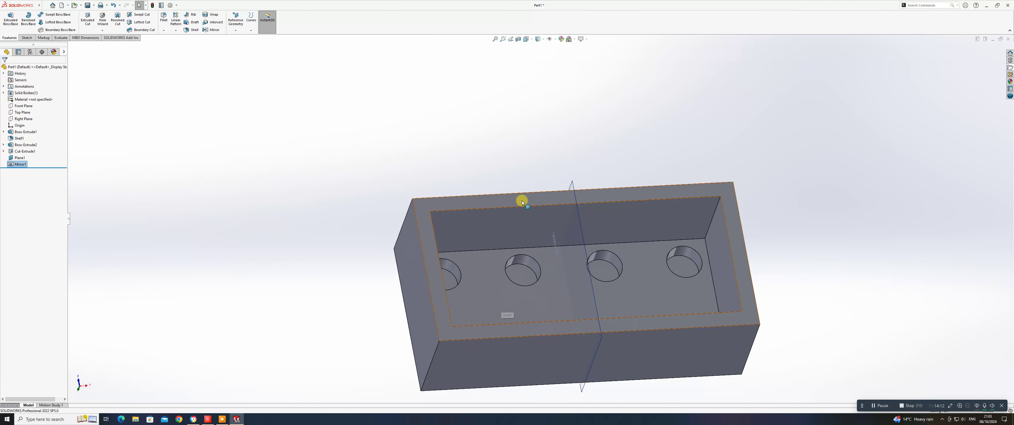
{"action": "middle_click_drag", "start_coordinate": [475, 200], "coordinate": [683, 313]}
{"action": "scroll", "coordinate": [669, 261], "scroll_direction": "down", "scroll_amount": 3}
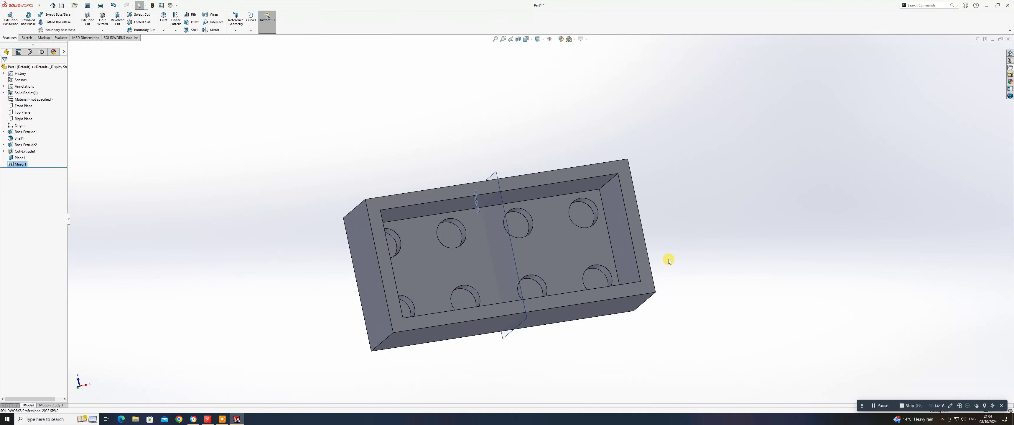
{"action": "middle_click_drag", "start_coordinate": [669, 261], "coordinate": [546, 244]}
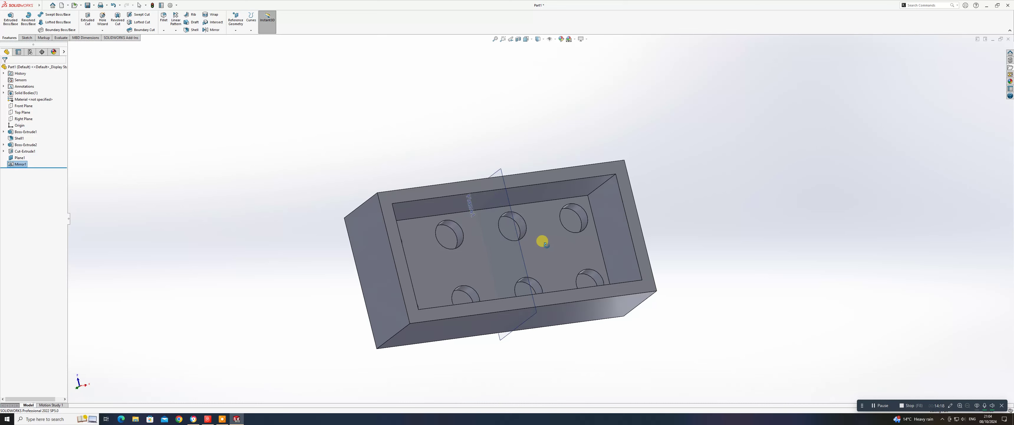
{"action": "left_click", "coordinate": [26, 38]}
{"action": "left_click", "coordinate": [7, 19]}
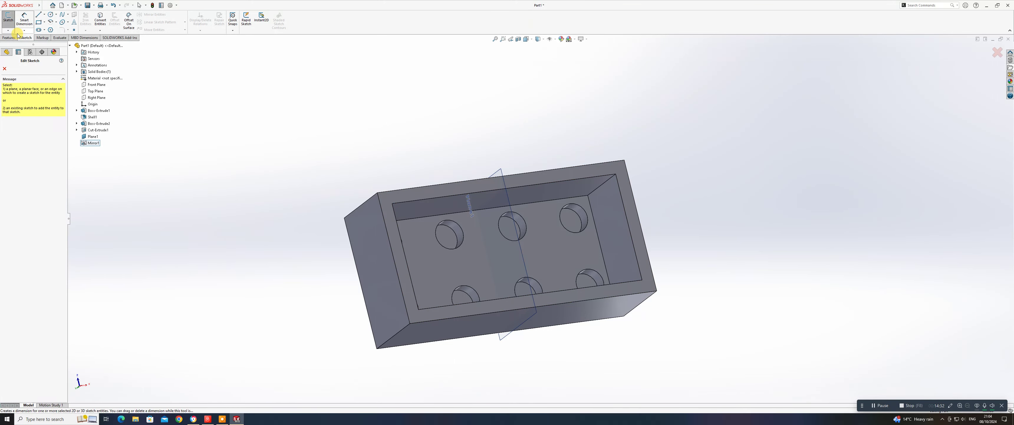
Step: On the brick's face, sketch a left circle, a larger centreline circle and a smaller right circle
{"action": "left_click", "coordinate": [430, 191]}
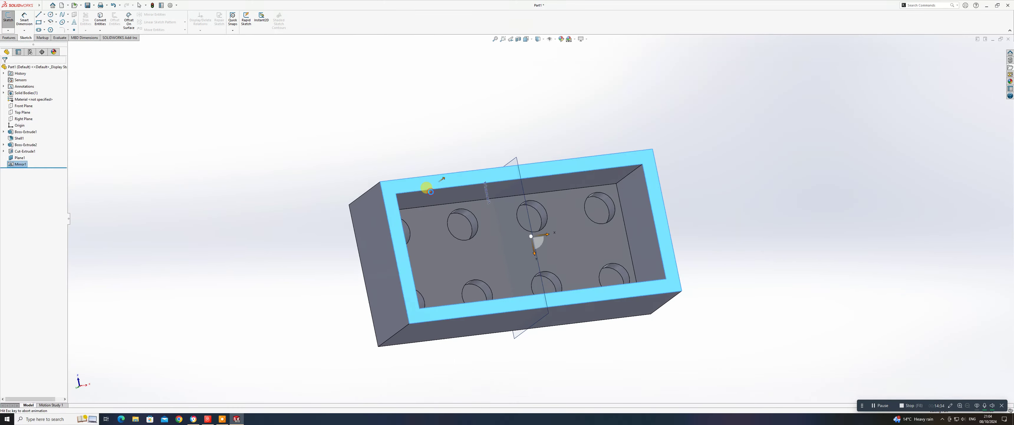
{"action": "left_click", "coordinate": [51, 15]}
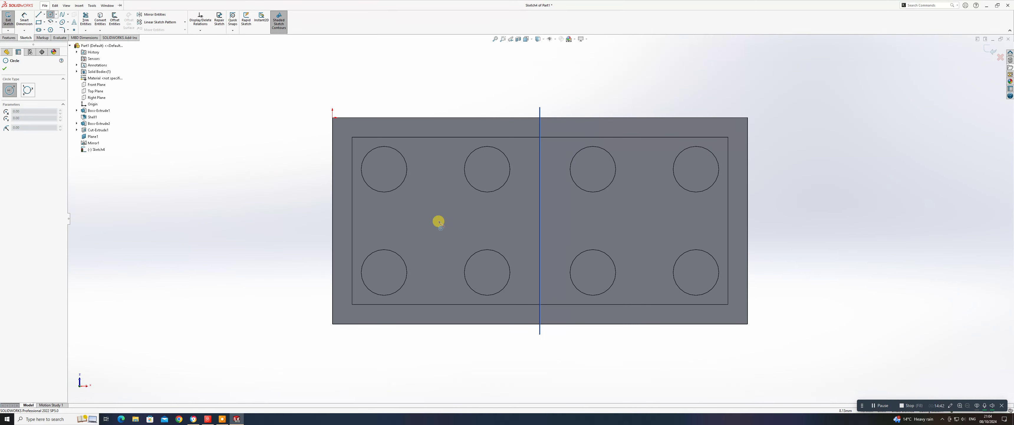
{"action": "left_click", "coordinate": [431, 217]}
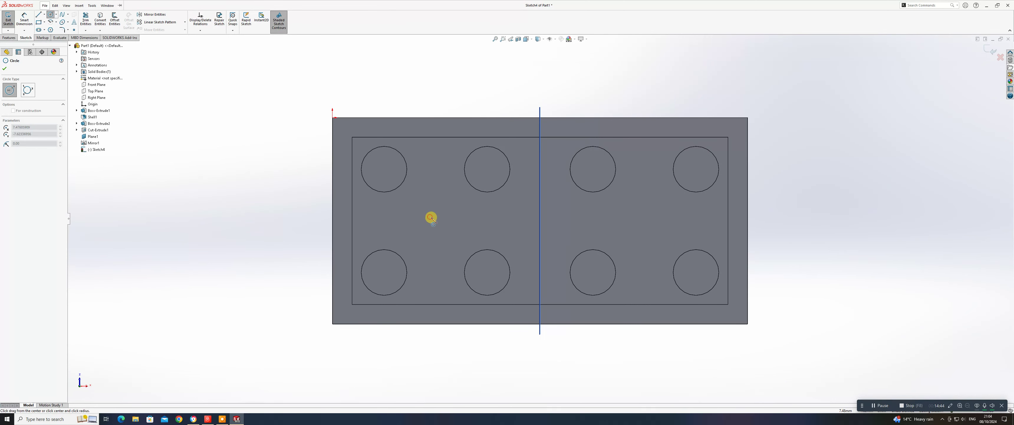
{"action": "left_click", "coordinate": [452, 240]}
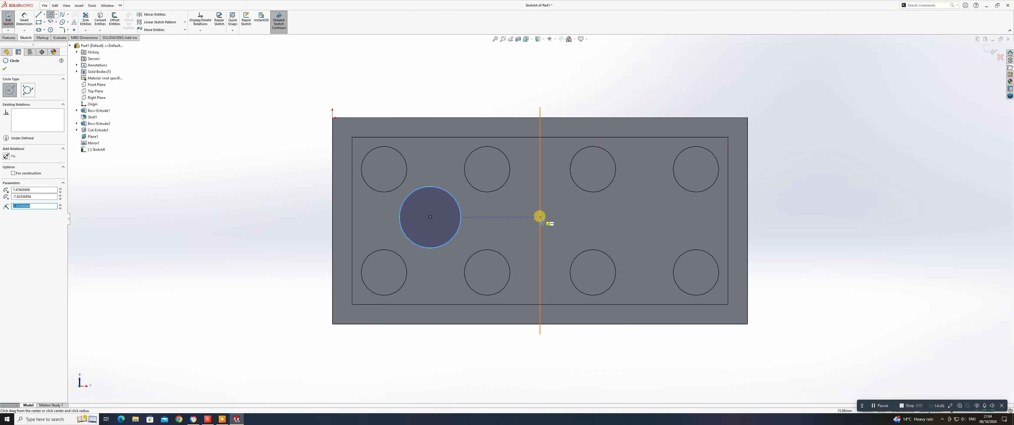
{"action": "left_click", "coordinate": [540, 216]}
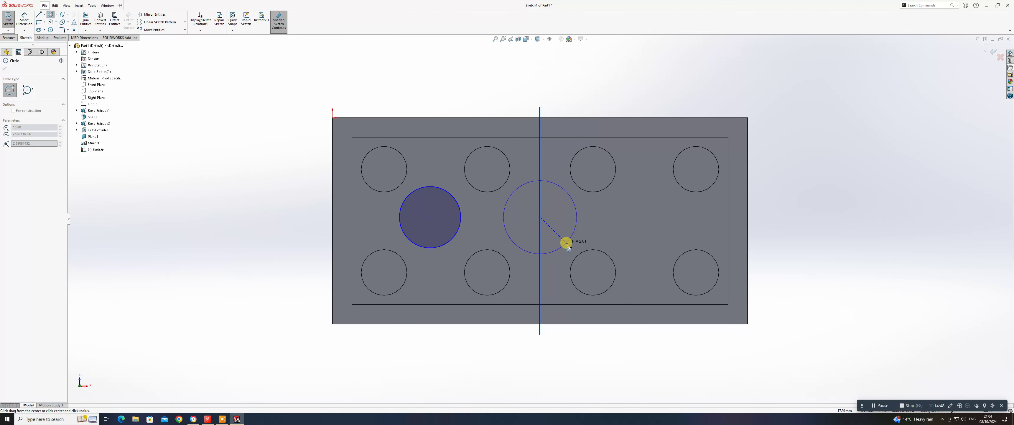
{"action": "left_click", "coordinate": [566, 242]}
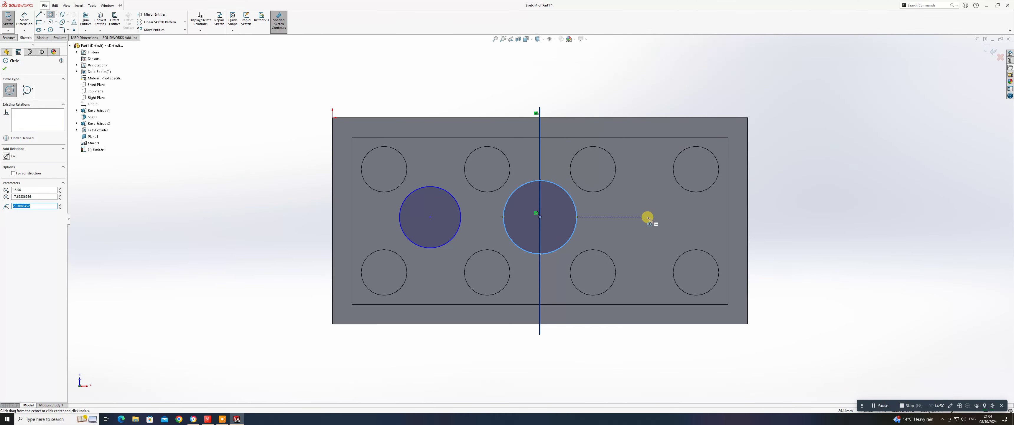
{"action": "left_click", "coordinate": [648, 217]}
{"action": "left_click", "coordinate": [665, 234]}
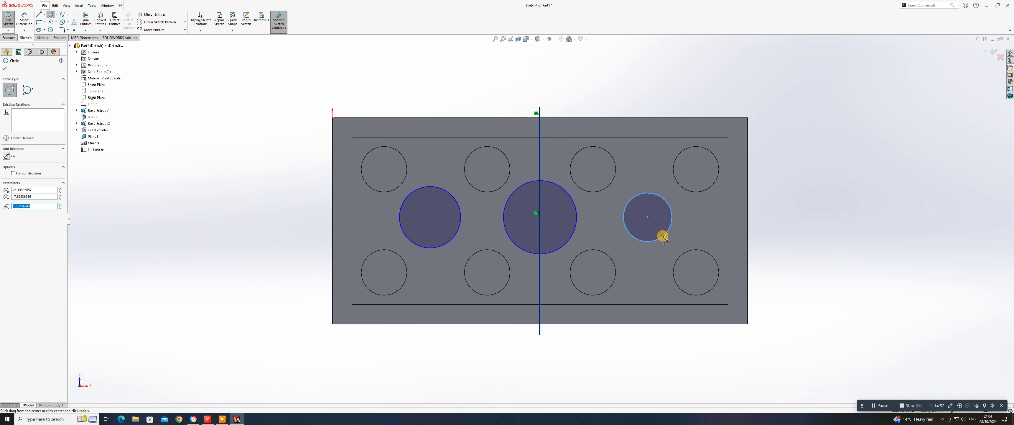
{"action": "right_click", "coordinate": [665, 236]}
{"action": "left_click", "coordinate": [682, 243]}
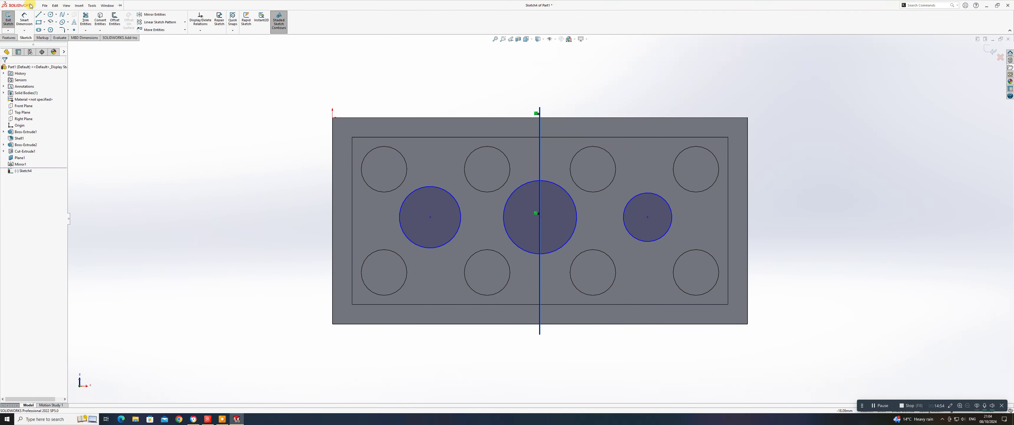
{"action": "left_click", "coordinate": [43, 14]}
Step: Draw a diagonal centerline between the left stud centres and snap the left circle to its midpoint
{"action": "left_click", "coordinate": [52, 30]}
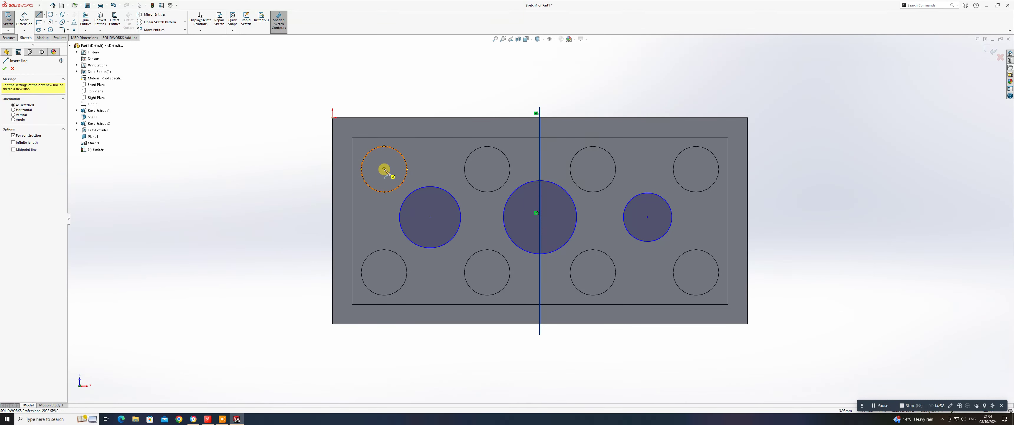
{"action": "left_click", "coordinate": [384, 169]}
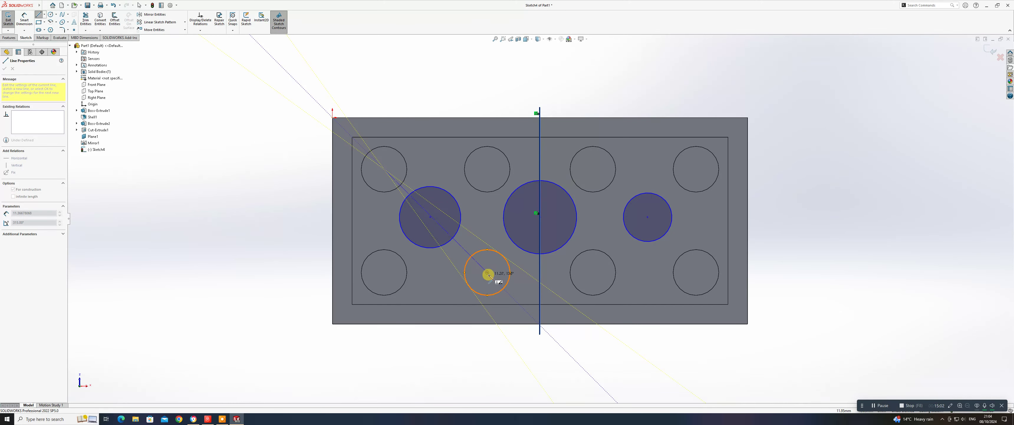
{"action": "left_click", "coordinate": [487, 272]}
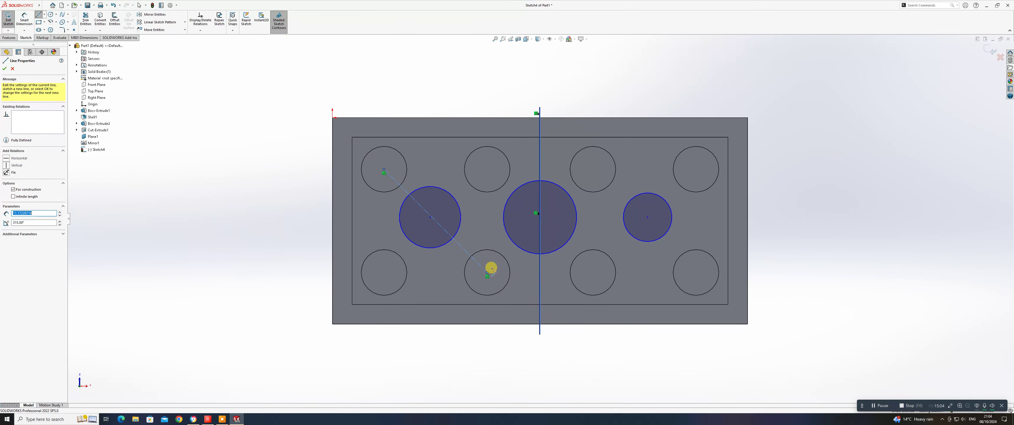
{"action": "right_click", "coordinate": [500, 227]}
{"action": "left_click", "coordinate": [514, 231]}
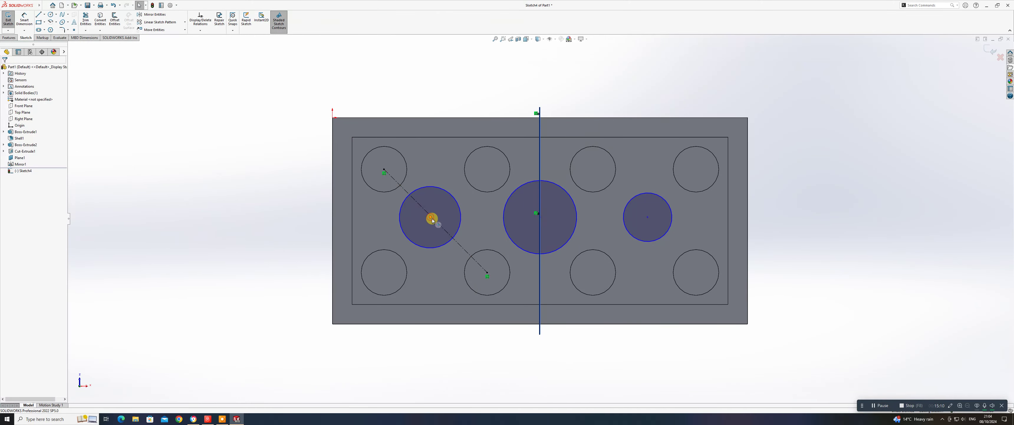
{"action": "mouse_move", "coordinate": [431, 219]}
{"action": "left_mouse_down"}
{"action": "mouse_move", "coordinate": [447, 213]}
{"action": "mouse_move", "coordinate": [436, 221]}
{"action": "left_mouse_up"}
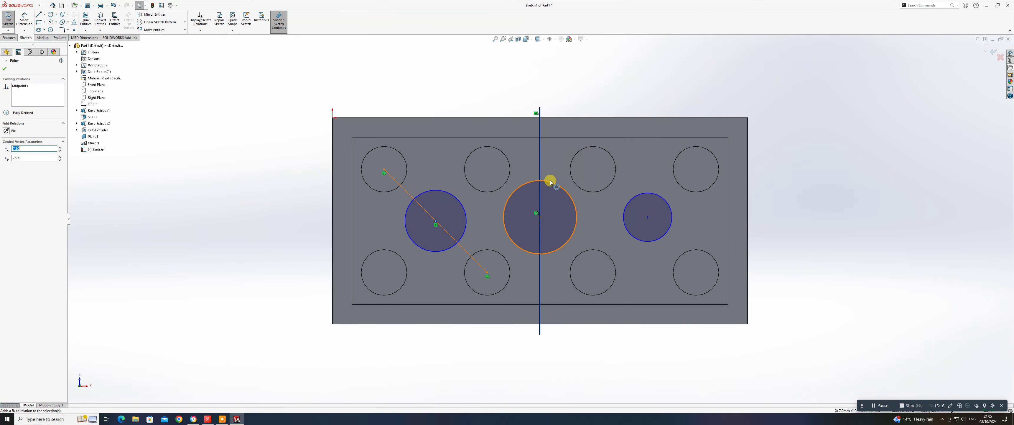
Step: Draw the right diagonal centerline between stud centres and centre the right circle on its midpoint
{"action": "mouse_move", "coordinate": [1, 10]}
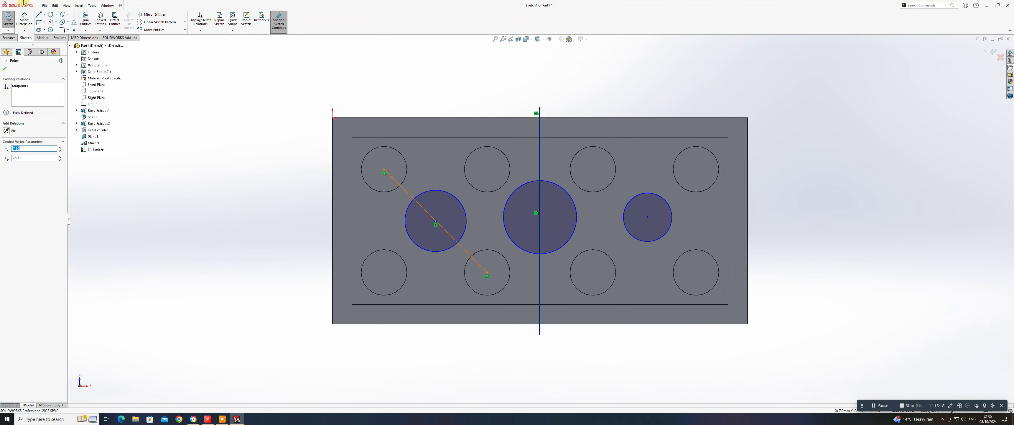
{"action": "left_click", "coordinate": [45, 5]}
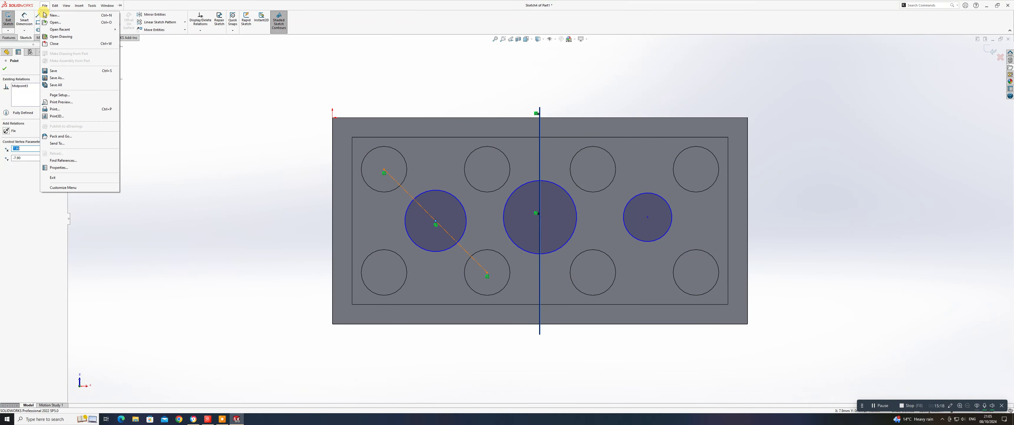
{"action": "left_click", "coordinate": [206, 97]}
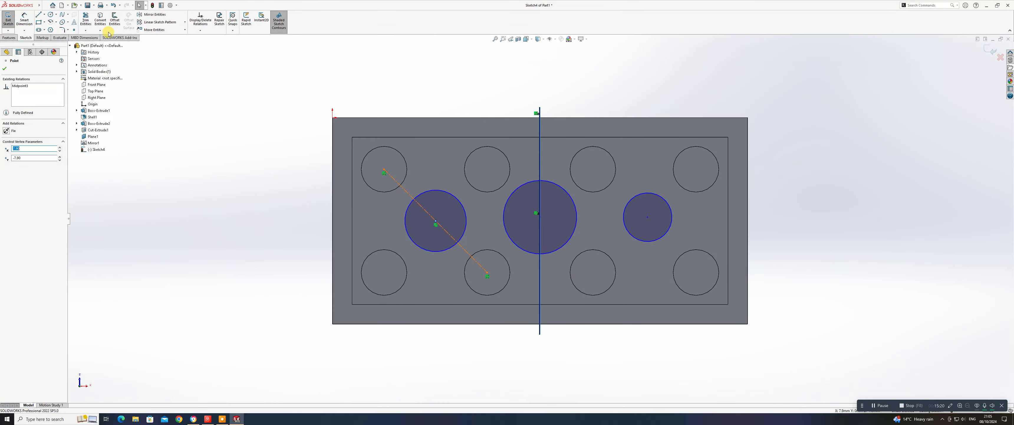
{"action": "left_click", "coordinate": [45, 14]}
{"action": "left_click", "coordinate": [49, 29]}
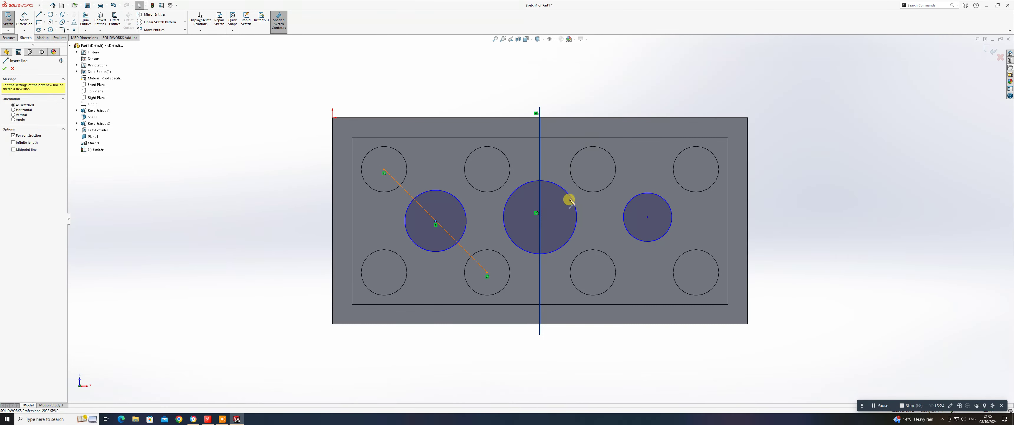
{"action": "left_click", "coordinate": [593, 169]}
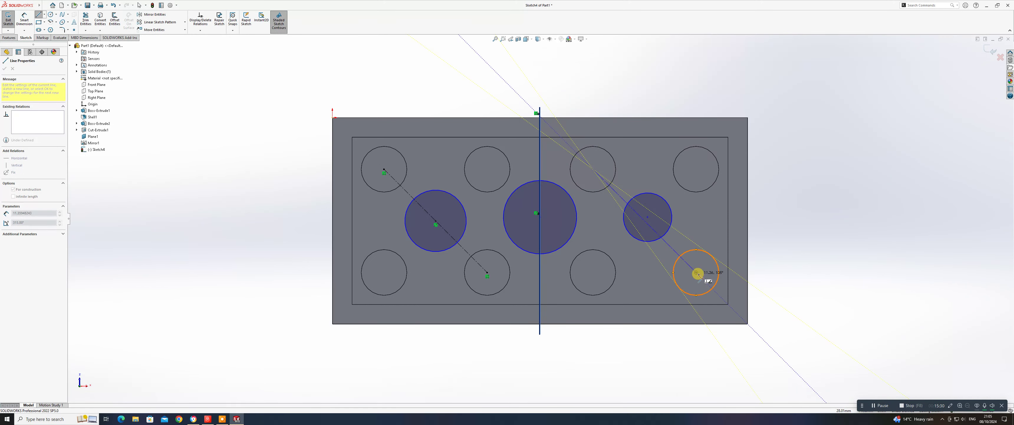
{"action": "left_click", "coordinate": [697, 272]}
{"action": "right_click", "coordinate": [696, 272]}
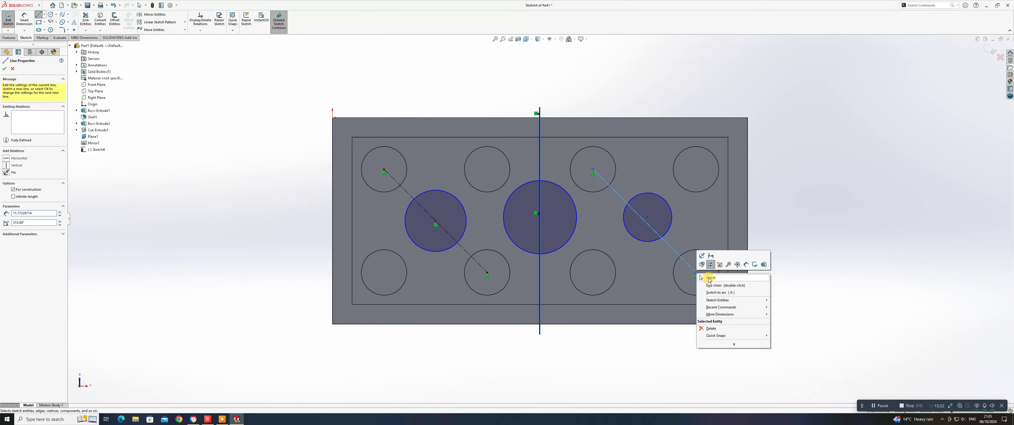
{"action": "left_click", "coordinate": [709, 281]}
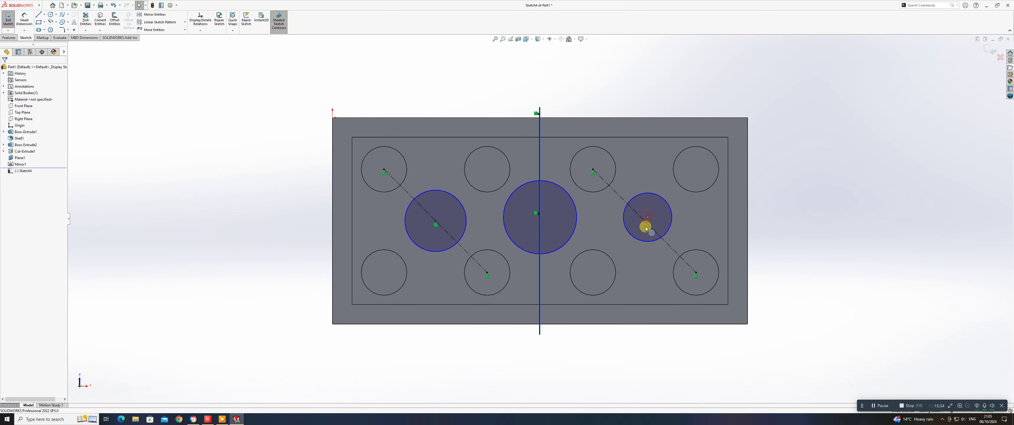
{"action": "left_click_drag", "start_coordinate": [648, 216], "coordinate": [645, 223]}
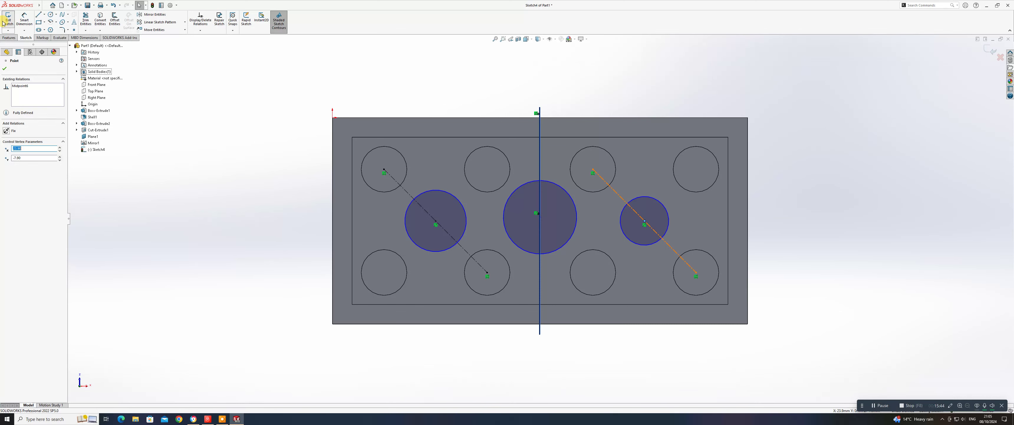
Step: Dimension the centre circle with a 6.50 mm diameter placed above the brick
{"action": "key", "text": "Escape"}
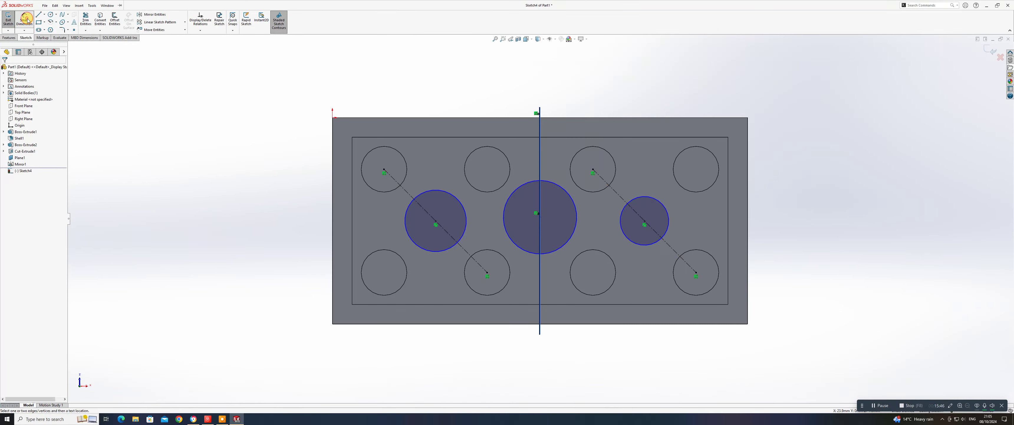
{"action": "left_click", "coordinate": [527, 188]}
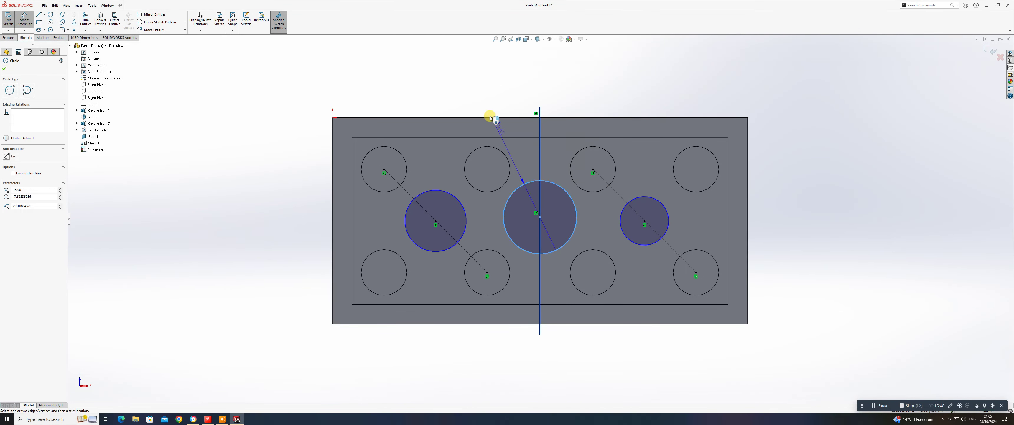
{"action": "left_click", "coordinate": [475, 93]}
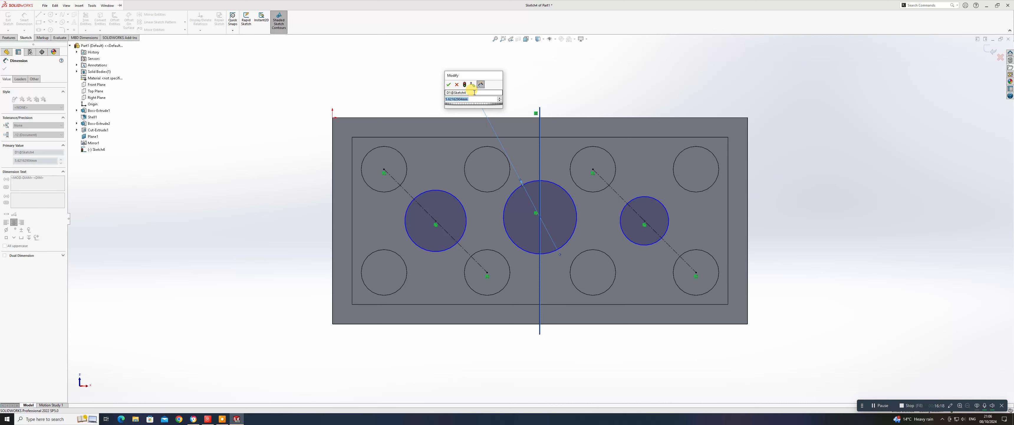
{"action": "key", "text": "Return"}
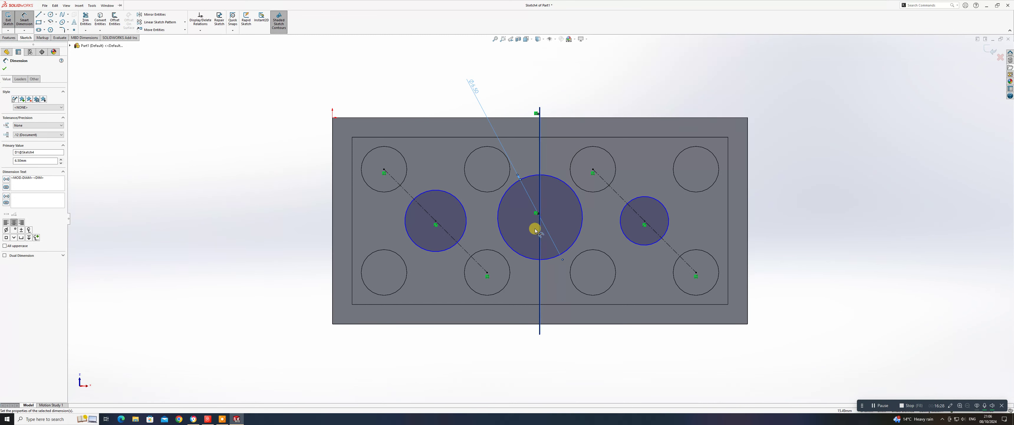
{"action": "key", "text": "Escape"}
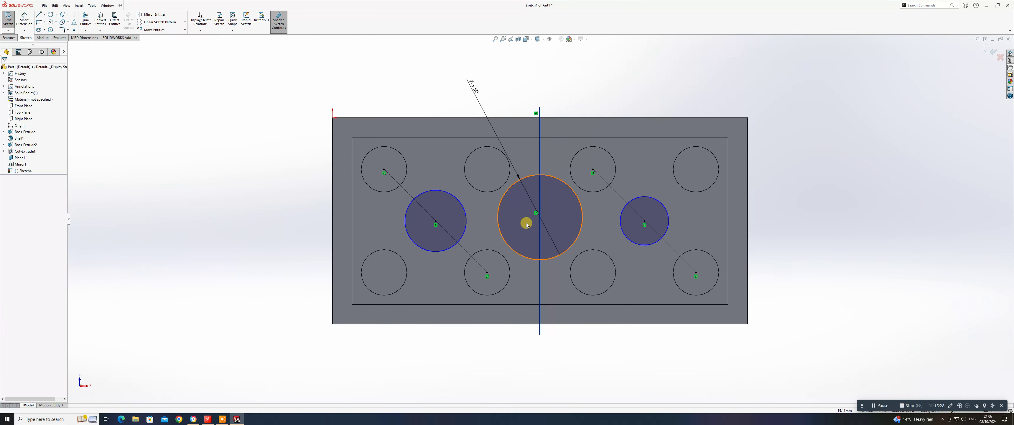
Step: Make the left, centre and right large circles equal in size
{"action": "left_click", "coordinate": [496, 216]}
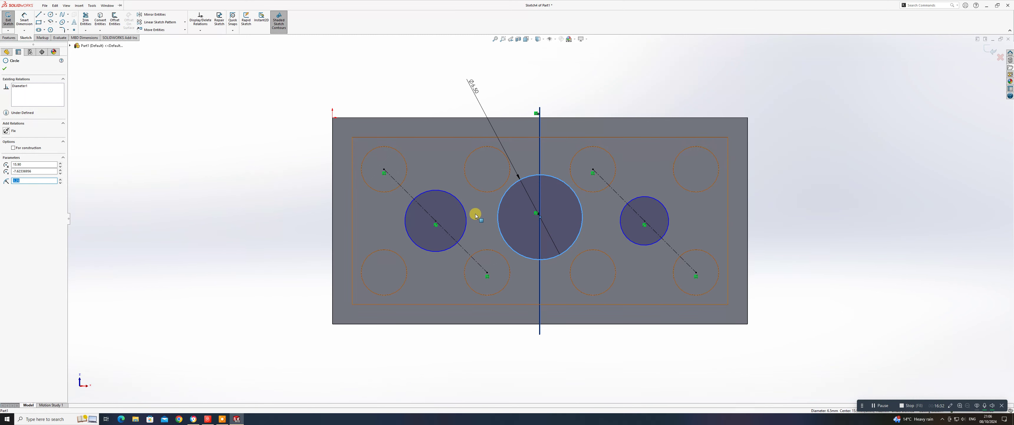
{"action": "left_click", "coordinate": [465, 217], "text": "ctrl"}
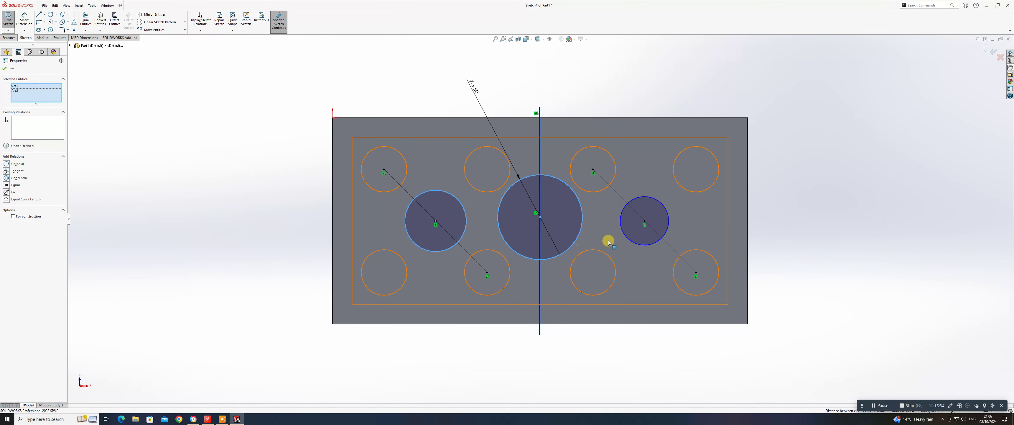
{"action": "left_click", "coordinate": [622, 231], "text": "ctrl"}
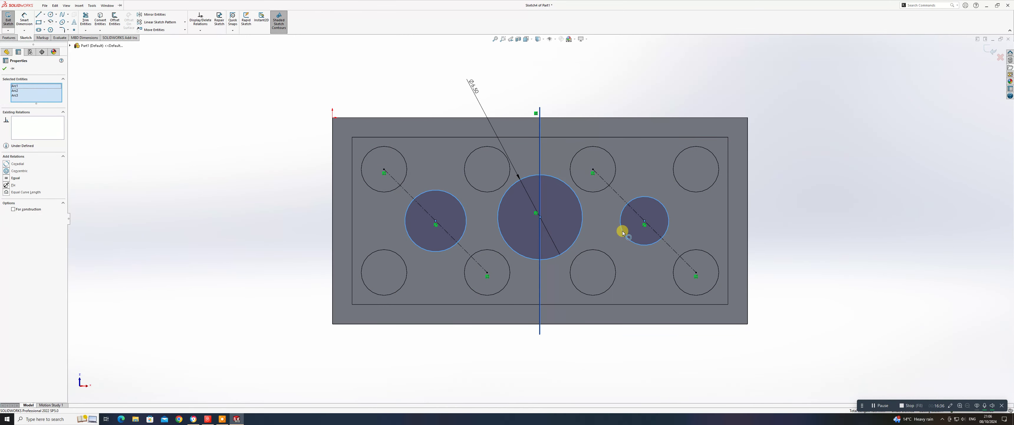
{"action": "left_click", "coordinate": [657, 205]}
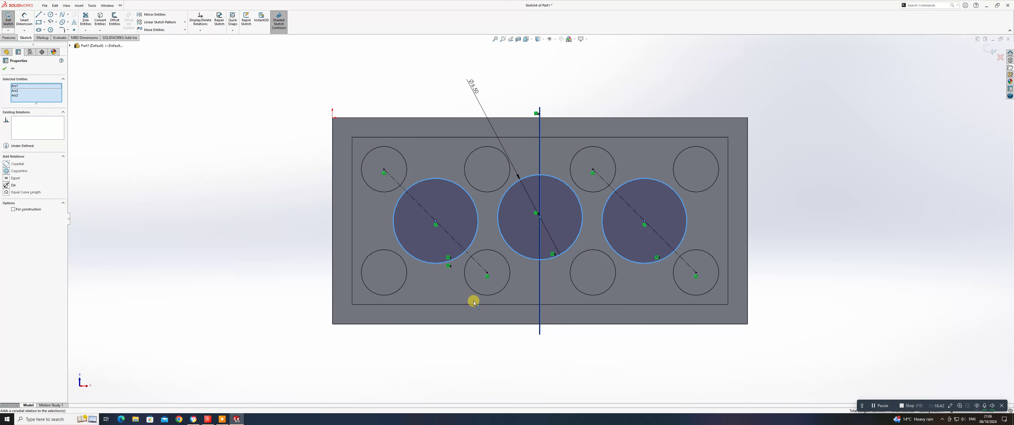
{"action": "key", "text": "Escape"}
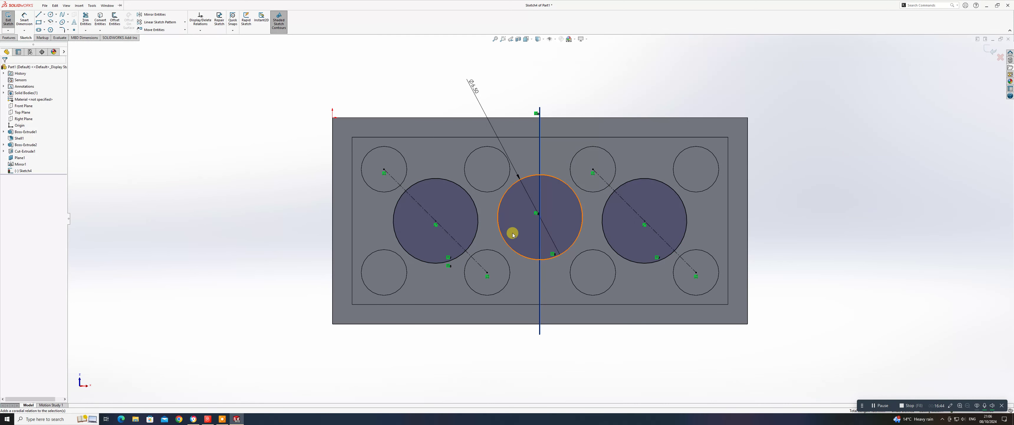
Step: Constrain the three circle centre points to be horizontal with each other
{"action": "left_click", "coordinate": [435, 220]}
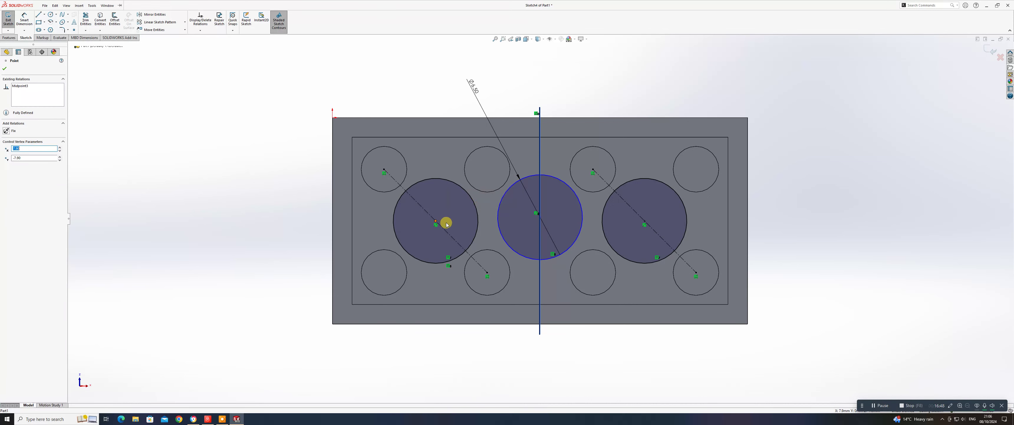
{"action": "left_click", "coordinate": [540, 217], "text": "ctrl"}
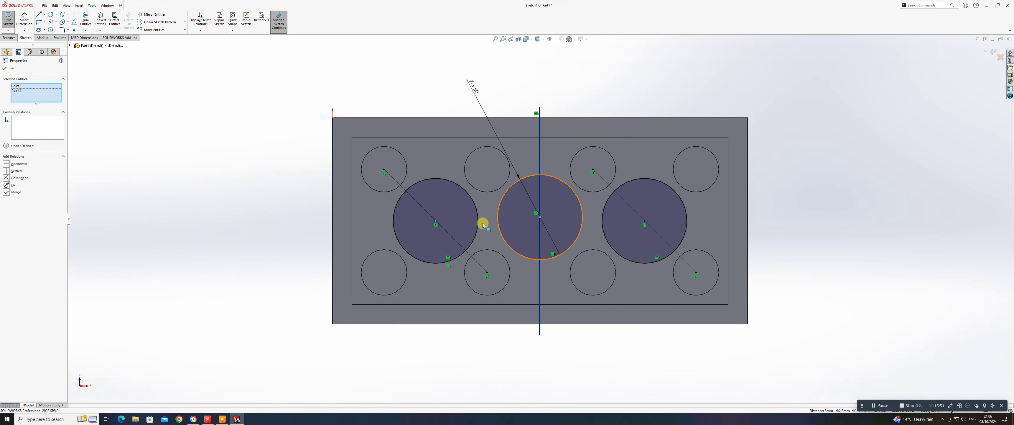
{"action": "left_click", "coordinate": [646, 221], "text": "ctrl"}
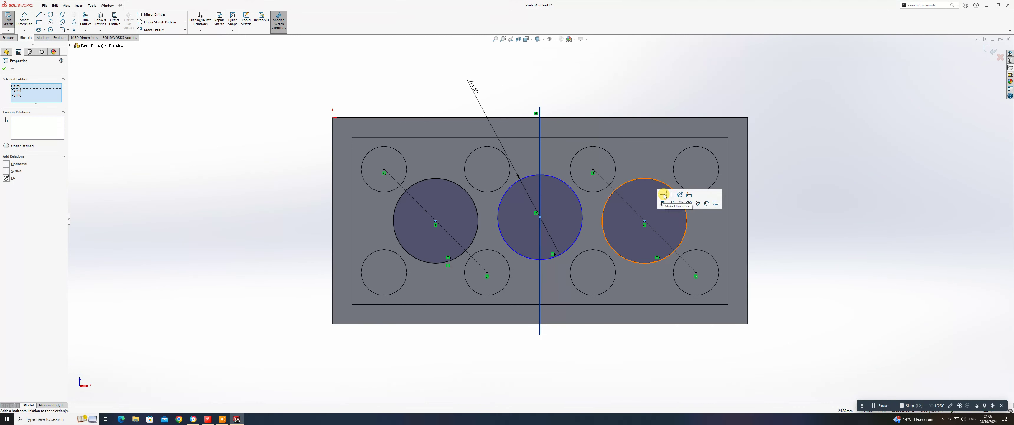
{"action": "left_click", "coordinate": [663, 195]}
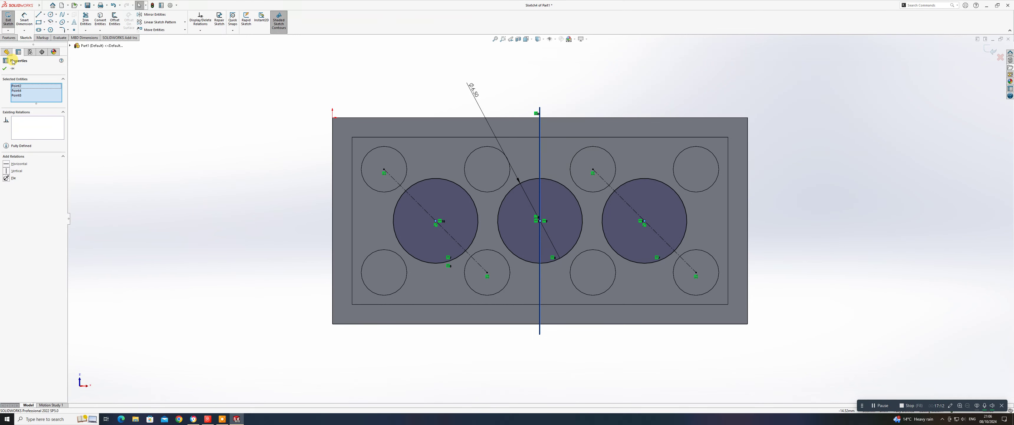
Step: Offset the left, middle and right large circles 0.80 mm inward, reversed to the inside
{"action": "left_click", "coordinate": [5, 69]}
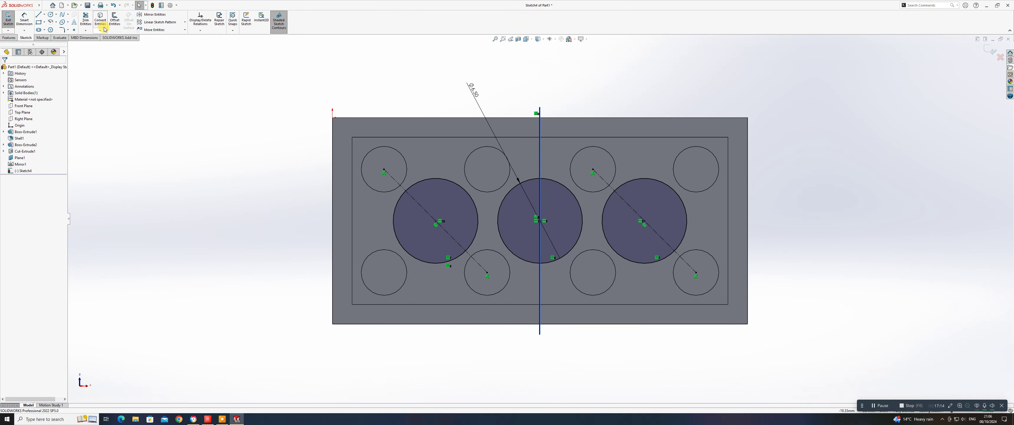
{"action": "left_click", "coordinate": [113, 22]}
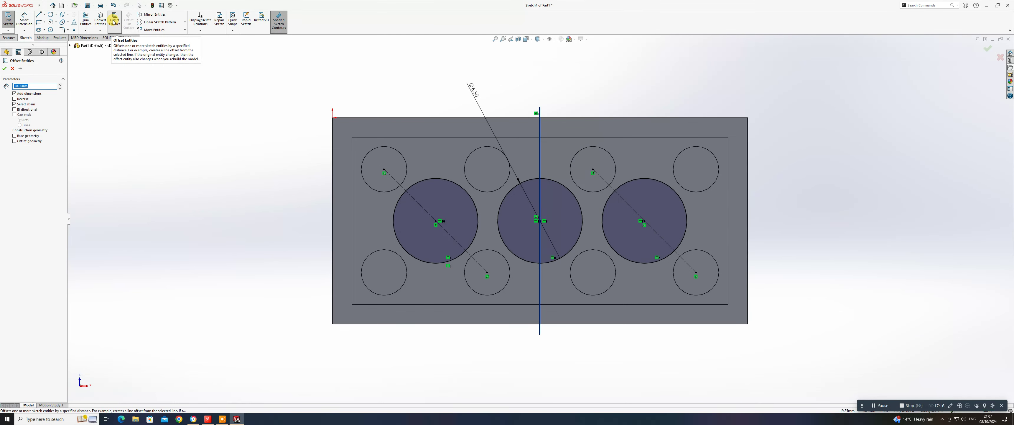
{"action": "type", "text": "1"}
{"action": "type", "text": ".8"}
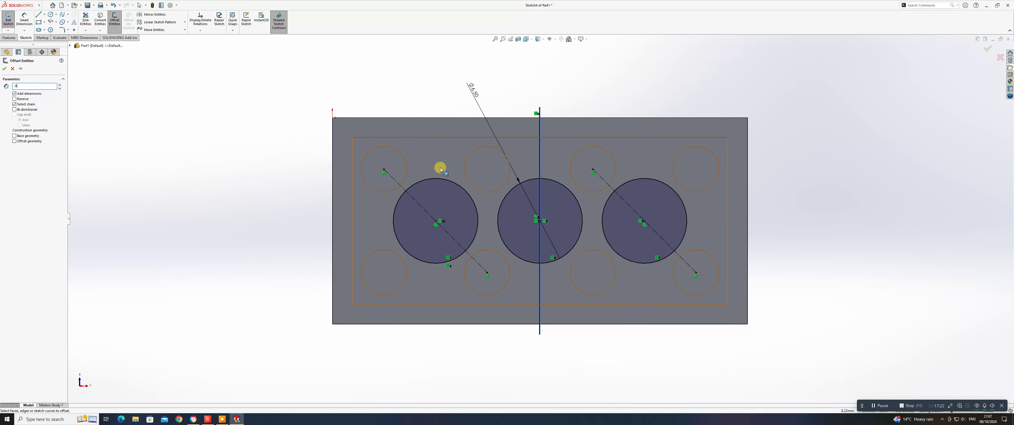
{"action": "left_click", "coordinate": [440, 178]}
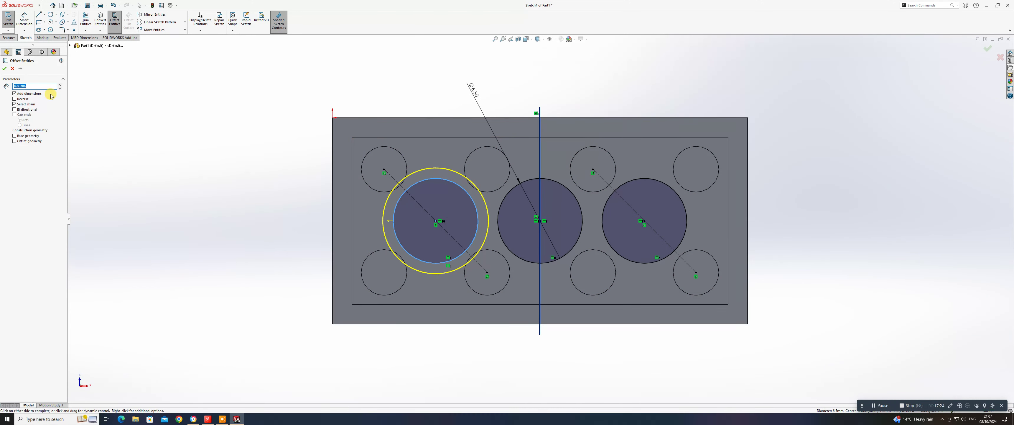
{"action": "left_click", "coordinate": [14, 99]}
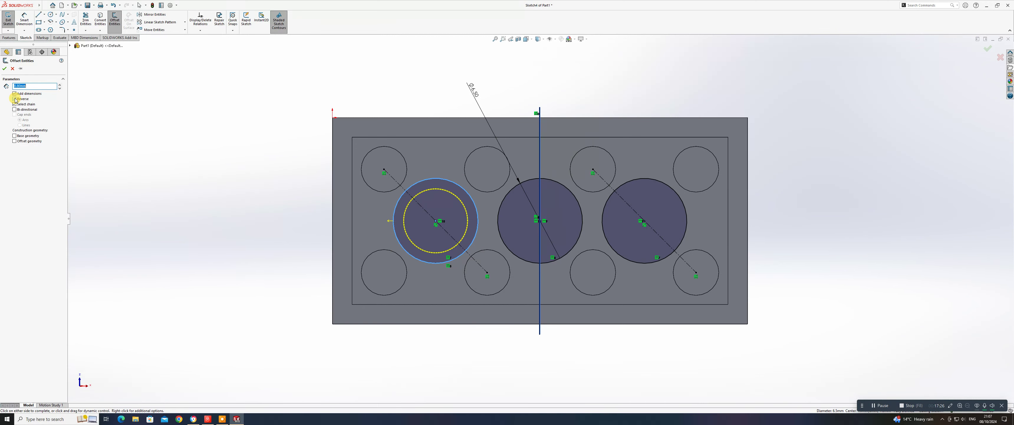
{"action": "left_click", "coordinate": [569, 193]}
{"action": "left_click", "coordinate": [639, 179]}
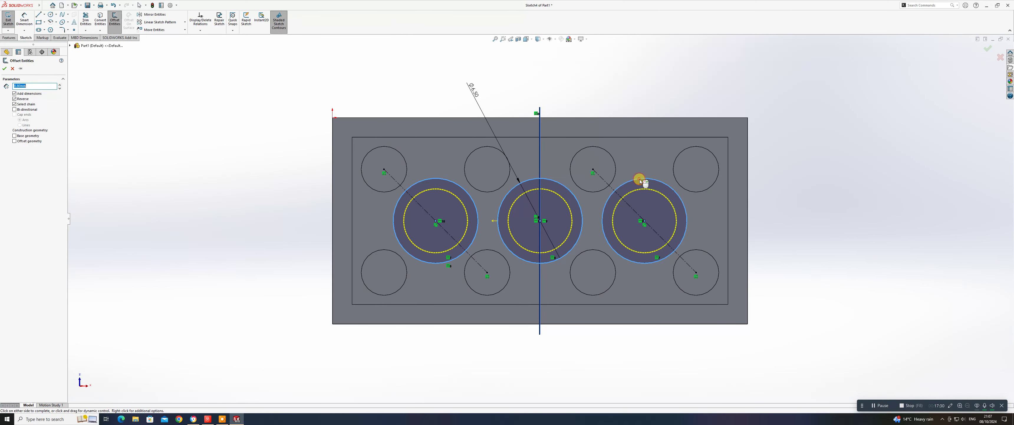
{"action": "left_click", "coordinate": [641, 180]}
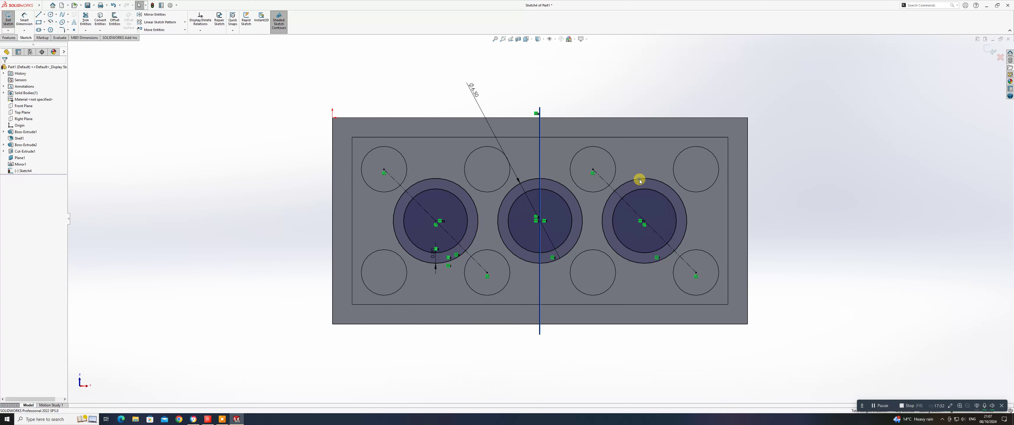
Step: Extrude the left, middle and right ring contours Up To Surface, ending at the box's inner face
{"action": "left_click", "coordinate": [9, 37]}
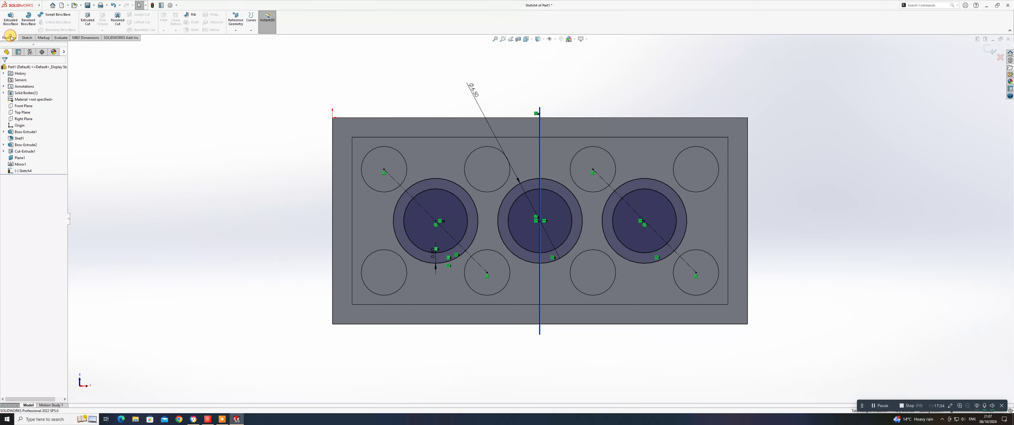
{"action": "left_click", "coordinate": [10, 19]}
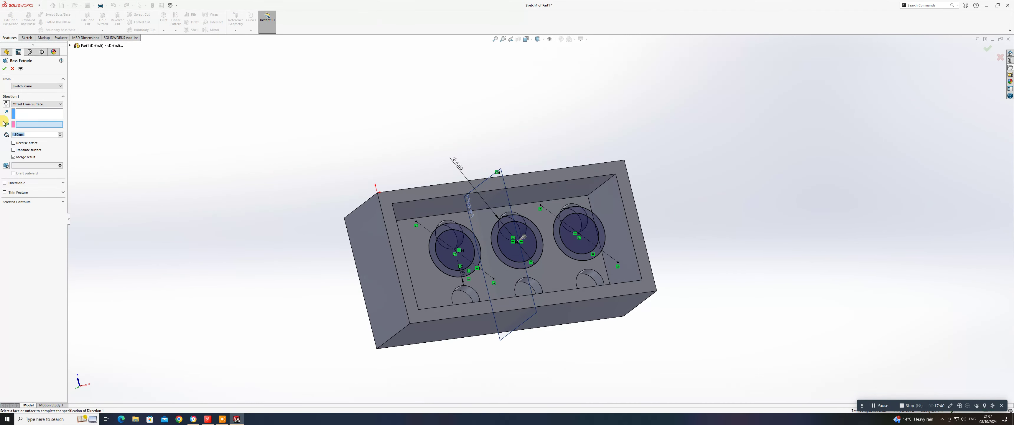
{"action": "left_click", "coordinate": [26, 104]}
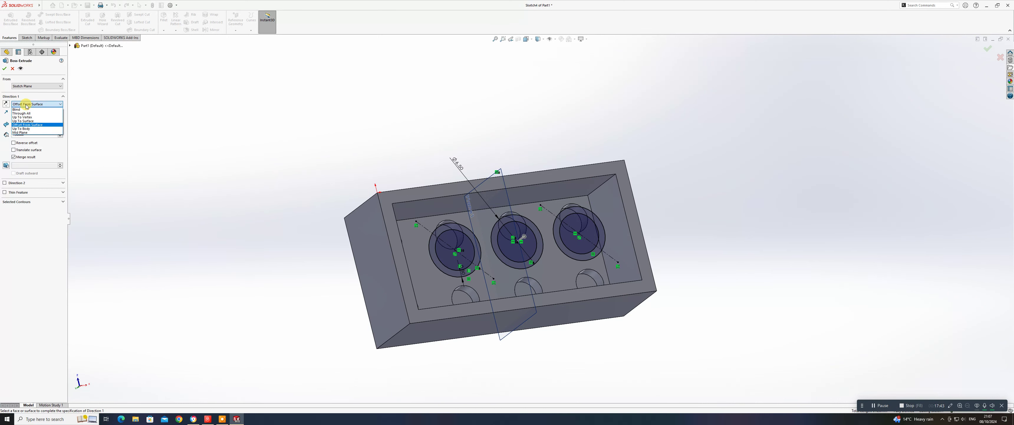
{"action": "left_click", "coordinate": [23, 121]}
{"action": "left_click", "coordinate": [445, 291]}
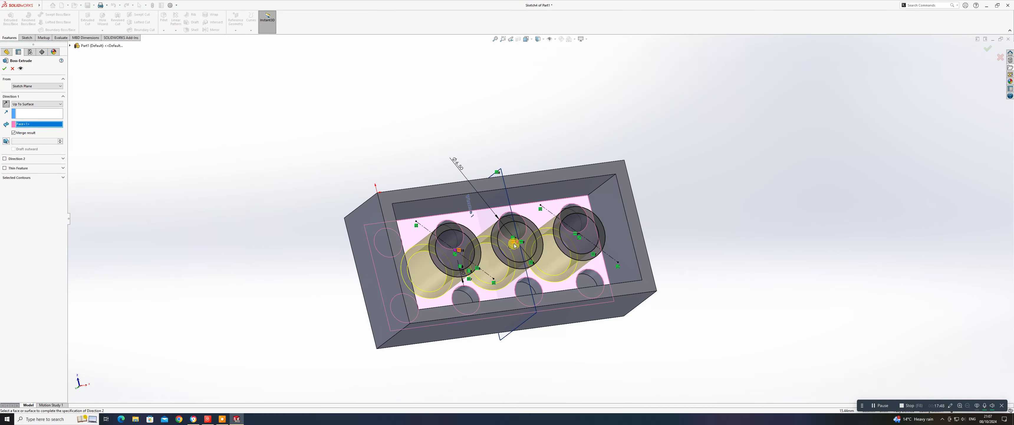
{"action": "scroll", "coordinate": [514, 233], "scroll_direction": "down", "scroll_amount": 1}
{"action": "left_click", "coordinate": [6, 177]}
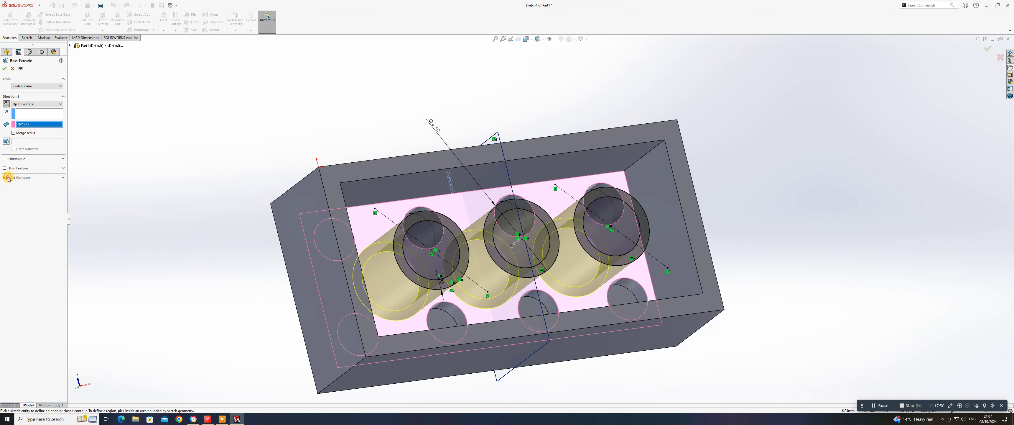
{"action": "left_click", "coordinate": [448, 225]}
{"action": "left_click", "coordinate": [547, 229]}
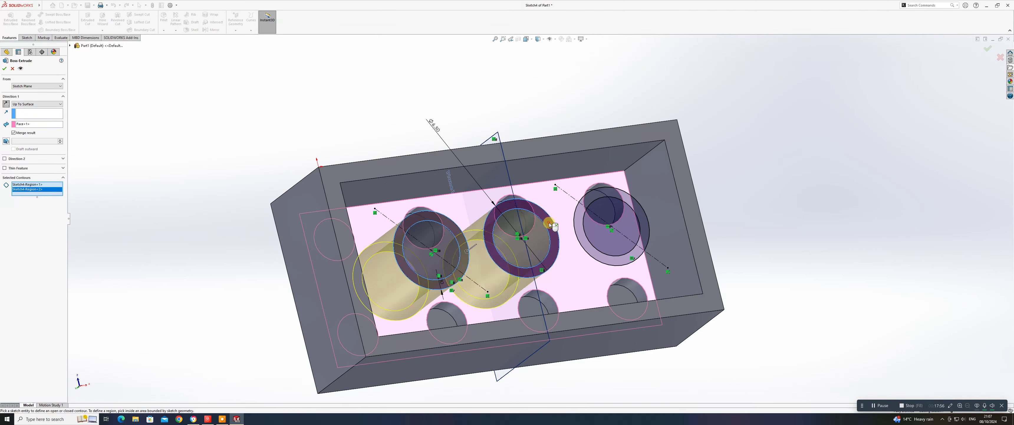
{"action": "left_click", "coordinate": [582, 233]}
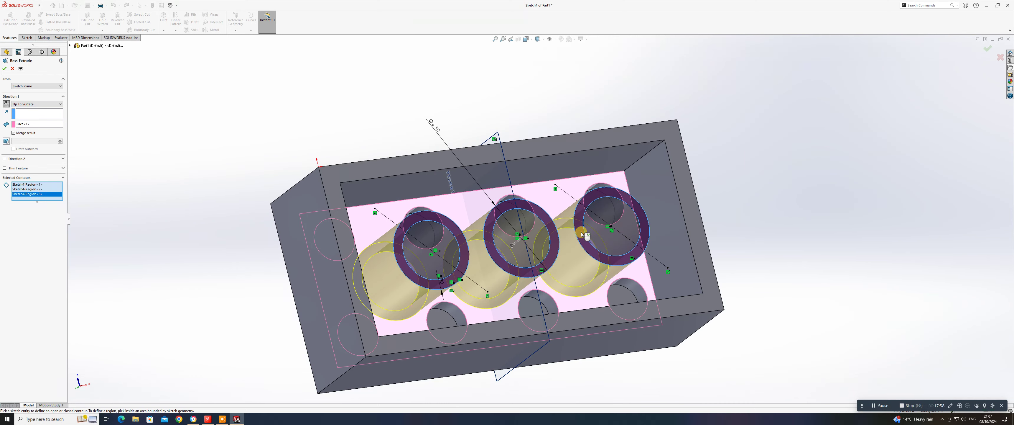
{"action": "key", "text": "Return"}
{"action": "middle_click_drag", "start_coordinate": [487, 227], "coordinate": [421, 84]}
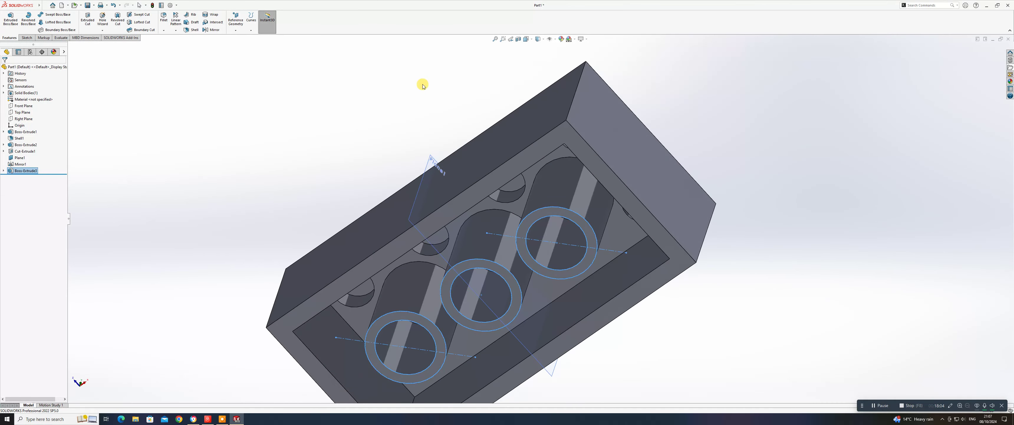
{"action": "middle_click_drag", "start_coordinate": [545, 234], "coordinate": [551, 202]}
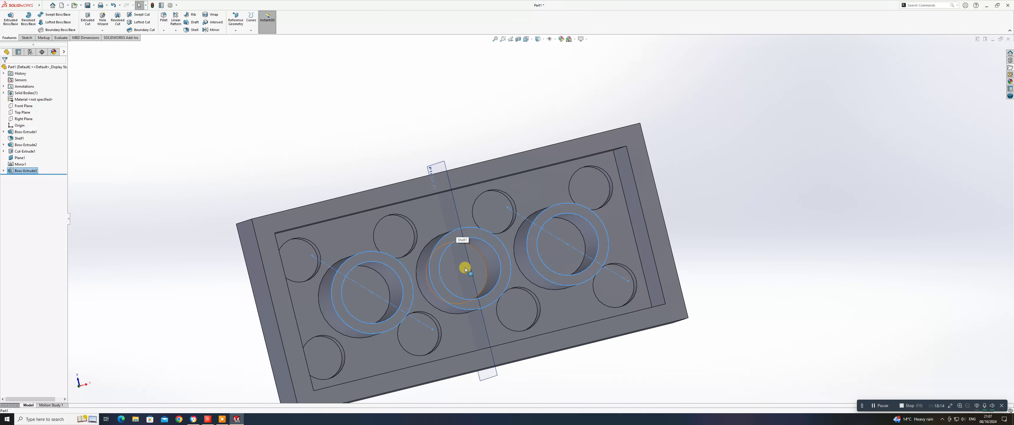
{"action": "middle_click_drag", "start_coordinate": [480, 331], "coordinate": [568, 325]}
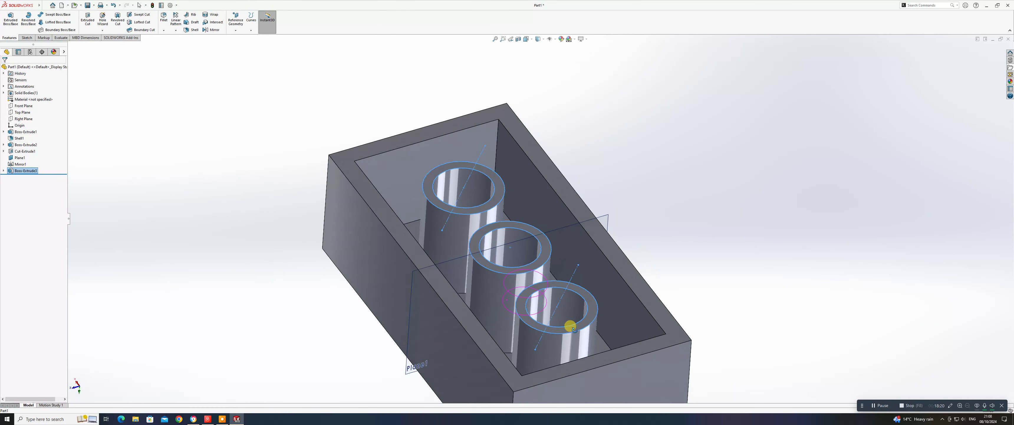
{"action": "scroll", "coordinate": [568, 311], "scroll_direction": "up", "scroll_amount": 5}
{"action": "scroll", "coordinate": [613, 218], "scroll_direction": "down", "scroll_amount": 2}
{"action": "middle_click_drag", "start_coordinate": [616, 216], "coordinate": [617, 241]}
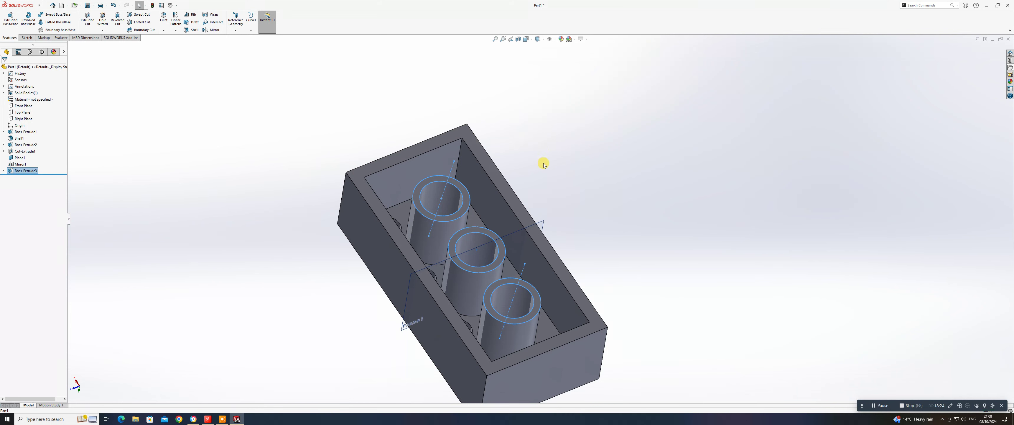
{"action": "middle_click_drag", "start_coordinate": [539, 226], "coordinate": [534, 209]}
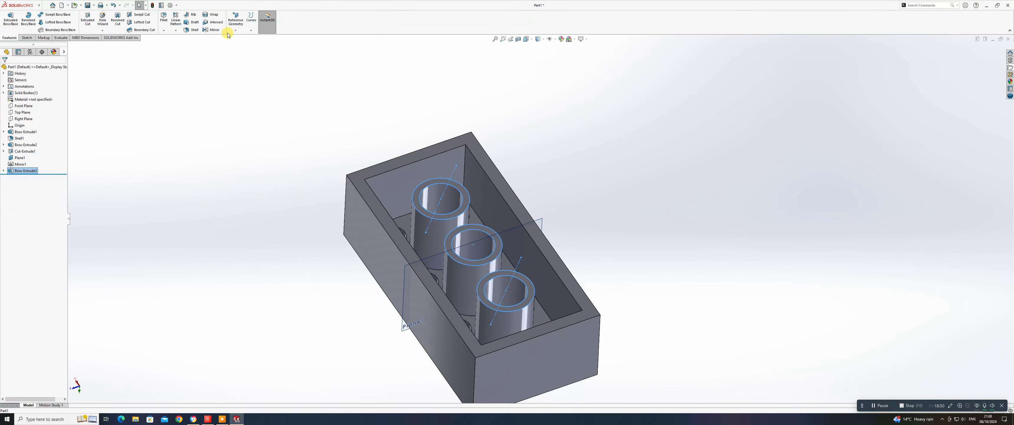
Step: Define a reference plane 0.20 mm off the top rim face, flipped, and orbit to check it
{"action": "left_click", "coordinate": [236, 31]}
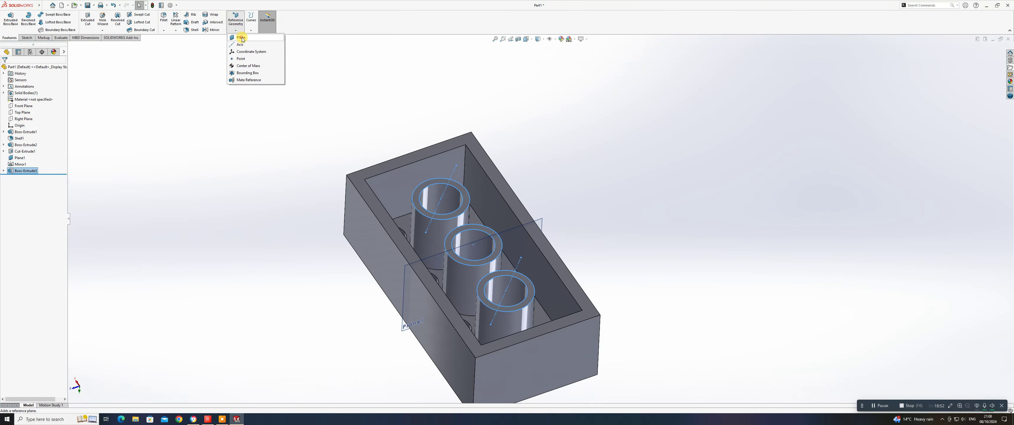
{"action": "left_click", "coordinate": [241, 38]}
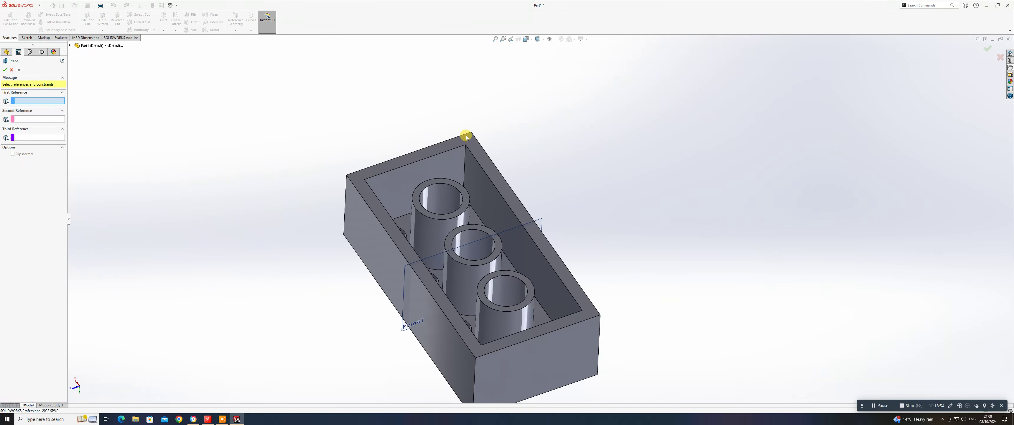
{"action": "left_click", "coordinate": [477, 145]}
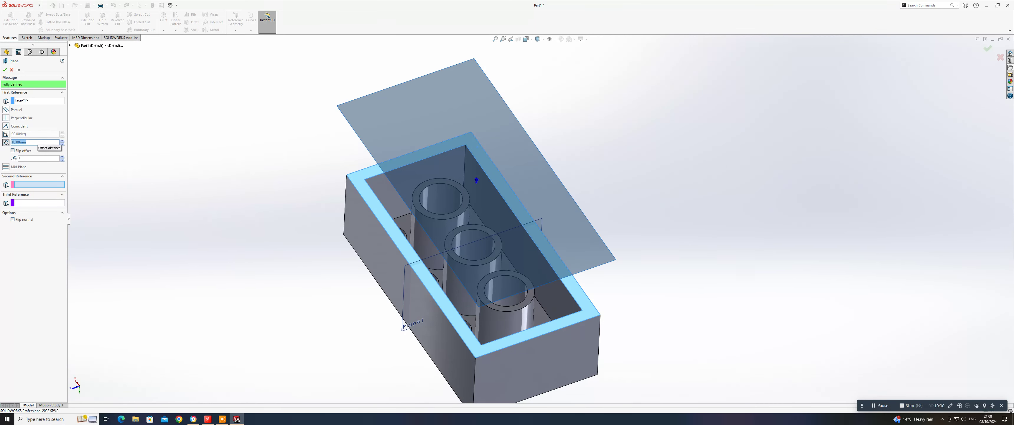
{"action": "type", "text": "0.2"}
{"action": "key", "text": "Return"}
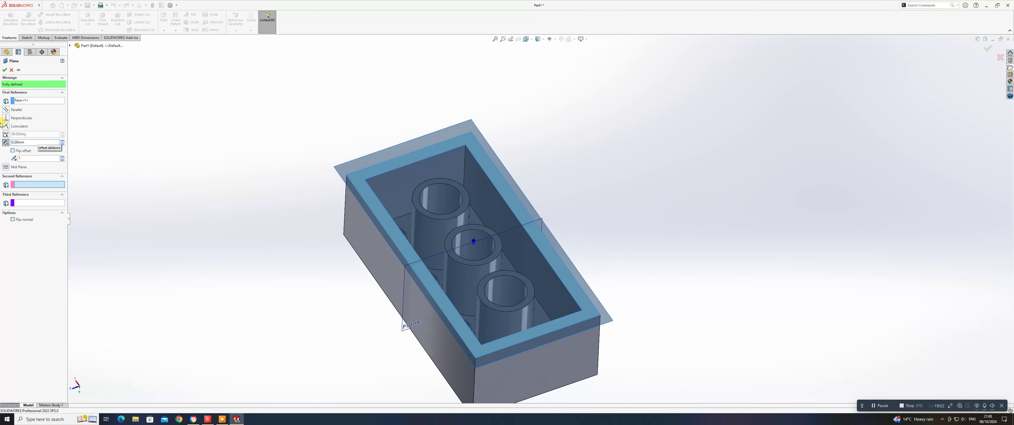
{"action": "left_click", "coordinate": [12, 153]}
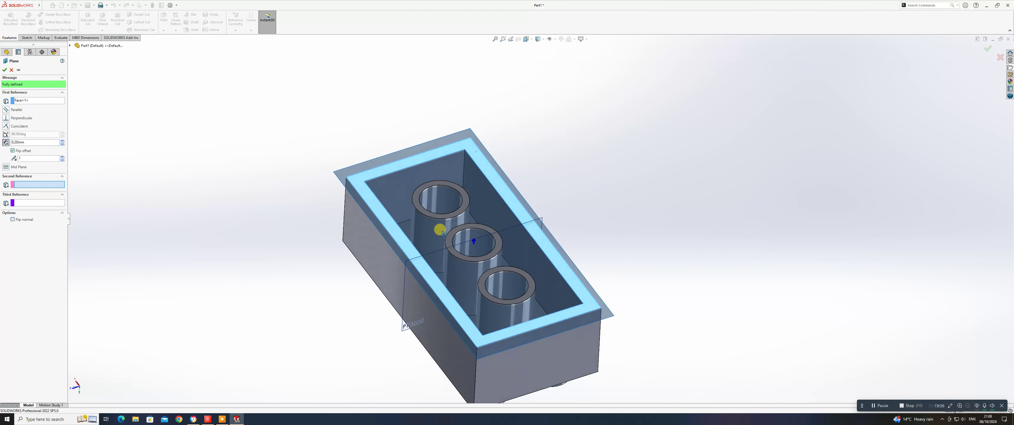
{"action": "middle_click_drag", "start_coordinate": [442, 226], "coordinate": [426, 151]}
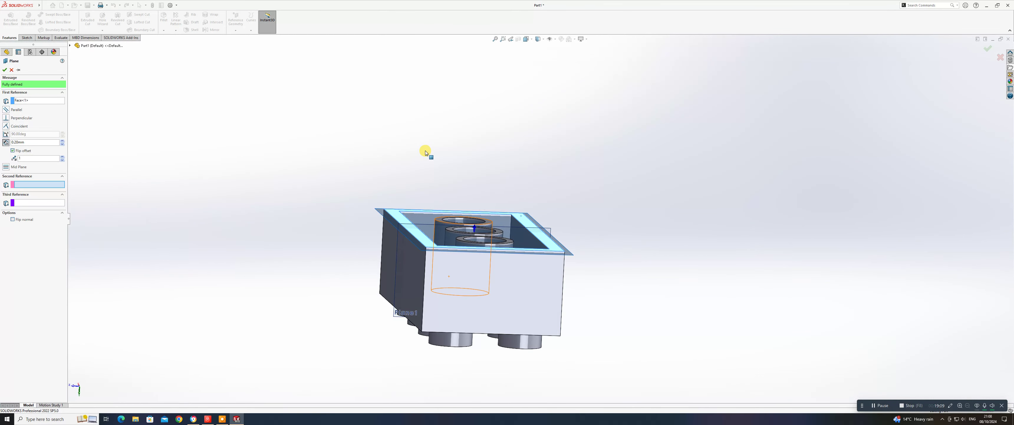
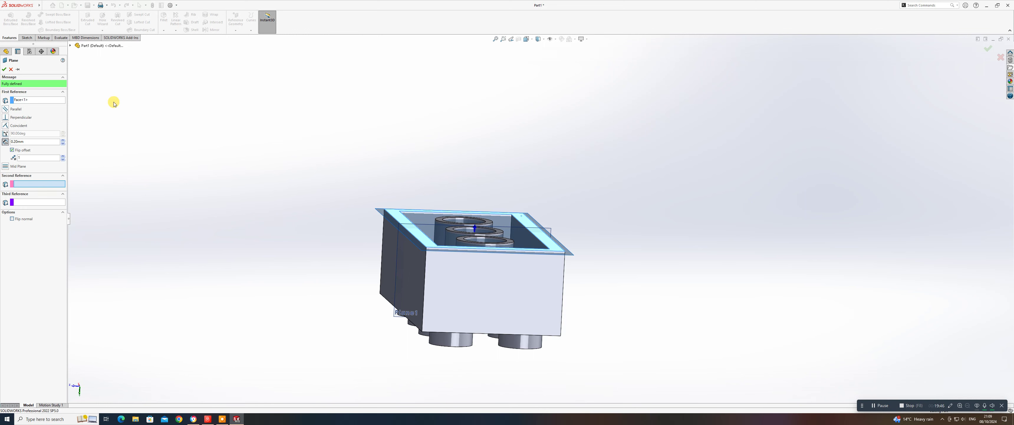
Step: Offset Plane2 2.40 mm inward from the brick's top face and create it
{"action": "double_click", "coordinate": [35, 141]}
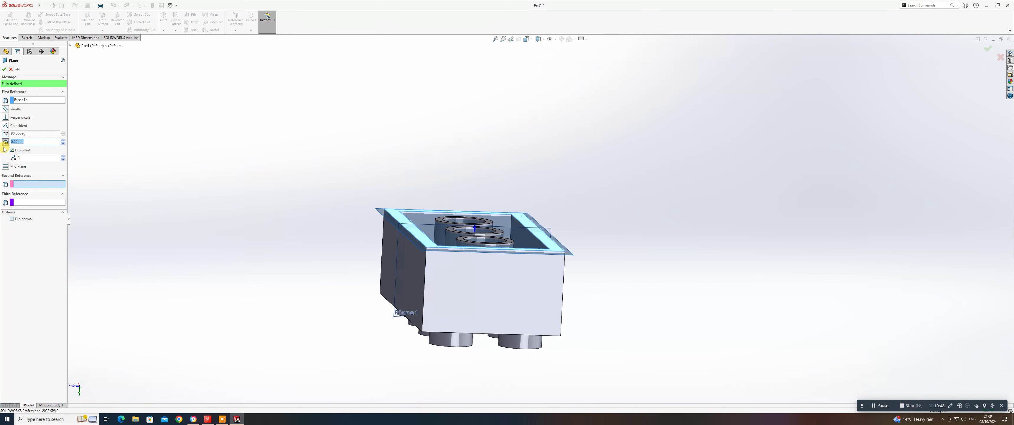
{"action": "type", "text": "2.4"}
{"action": "key", "text": "Return"}
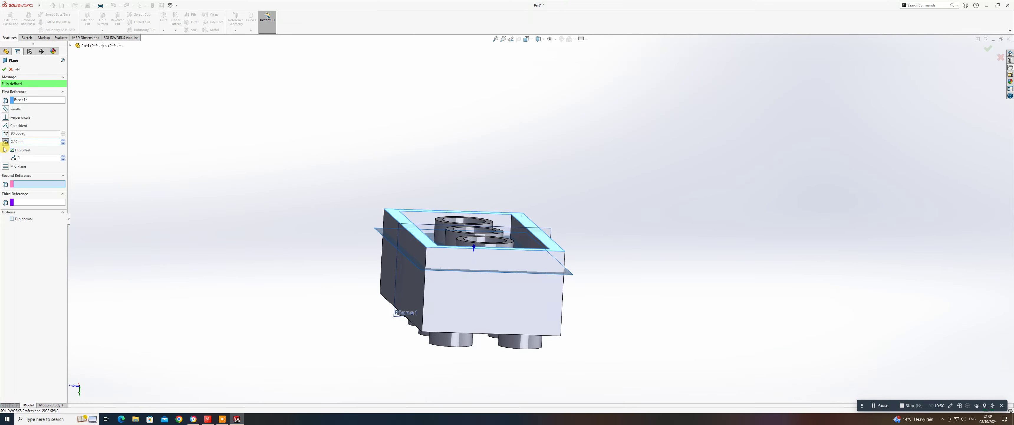
{"action": "middle_click_drag", "start_coordinate": [437, 199], "coordinate": [419, 356]}
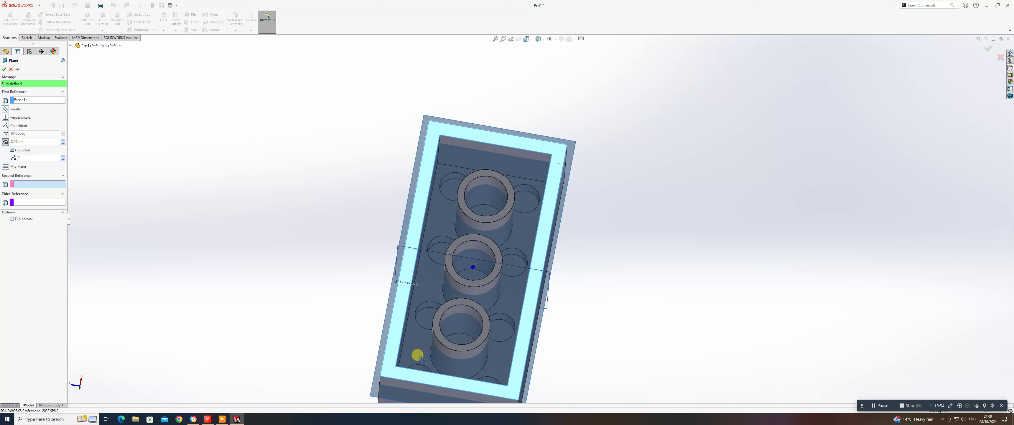
{"action": "left_click", "coordinate": [5, 69]}
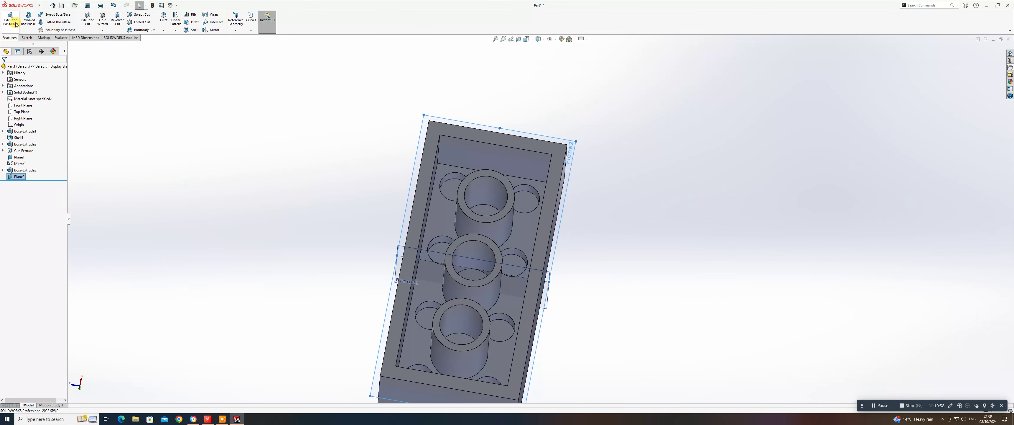
Step: Start a sketch on Plane2 and draw a short vertical line down from the brick's top inner edge
{"action": "left_click", "coordinate": [8, 17]}
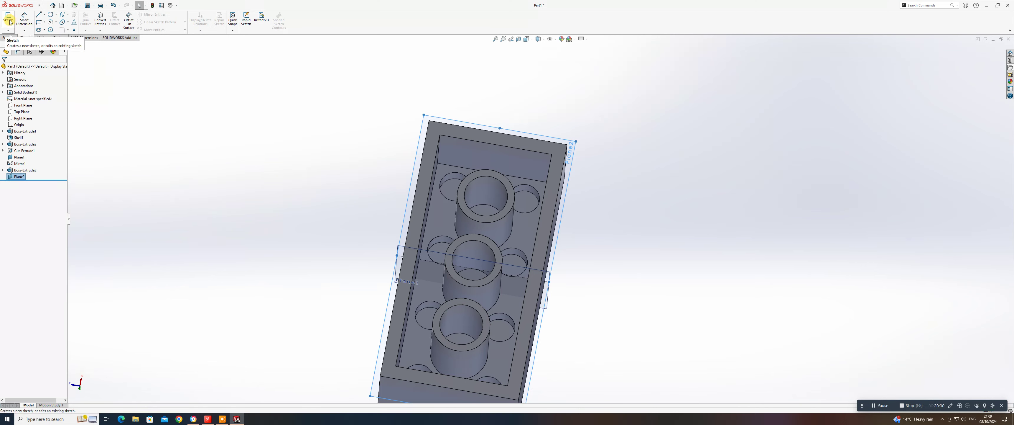
{"action": "left_click", "coordinate": [40, 17]}
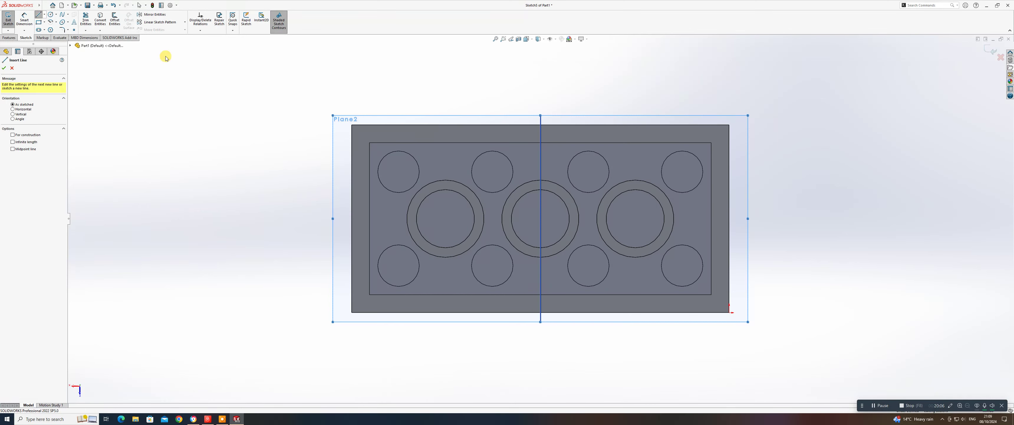
{"action": "middle_click_drag", "start_coordinate": [670, 219], "coordinate": [672, 192]}
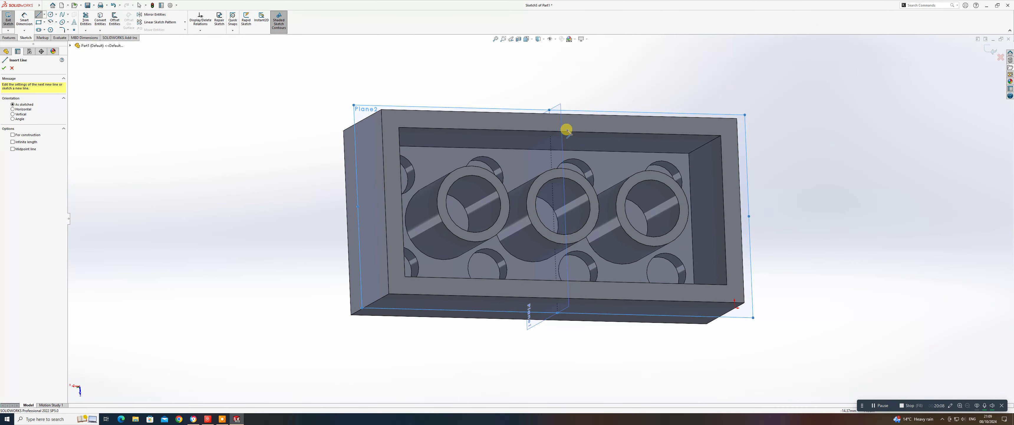
{"action": "left_click", "coordinate": [553, 132]}
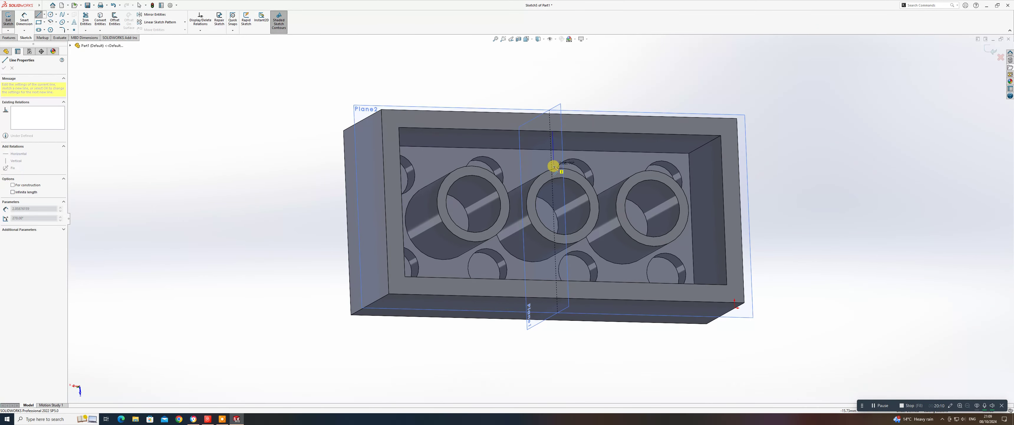
{"action": "left_click", "coordinate": [554, 169]}
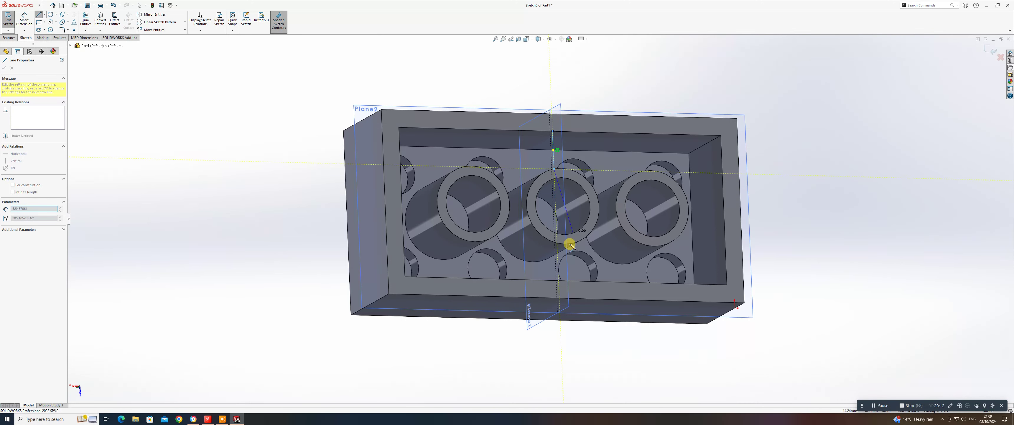
{"action": "right_click", "coordinate": [559, 243]}
{"action": "left_click", "coordinate": [567, 252]}
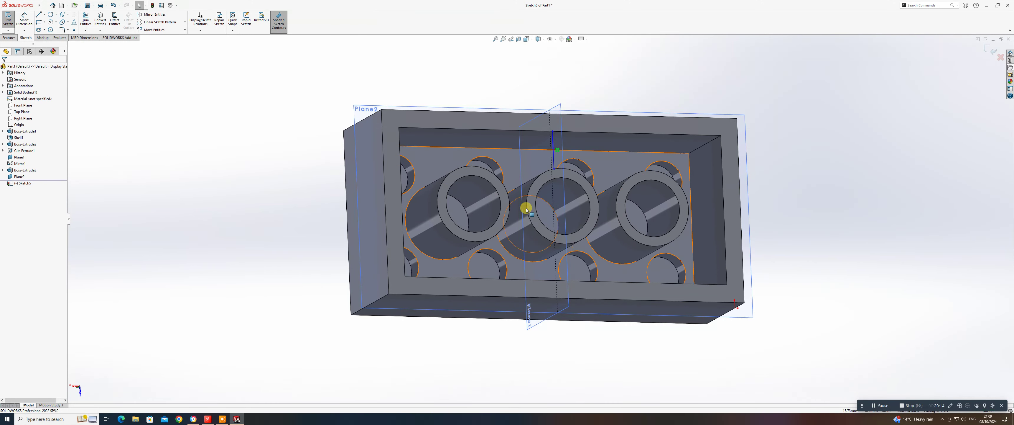
Step: Draw a second short line near the brick's bottom inner edge
{"action": "left_click", "coordinate": [39, 14]}
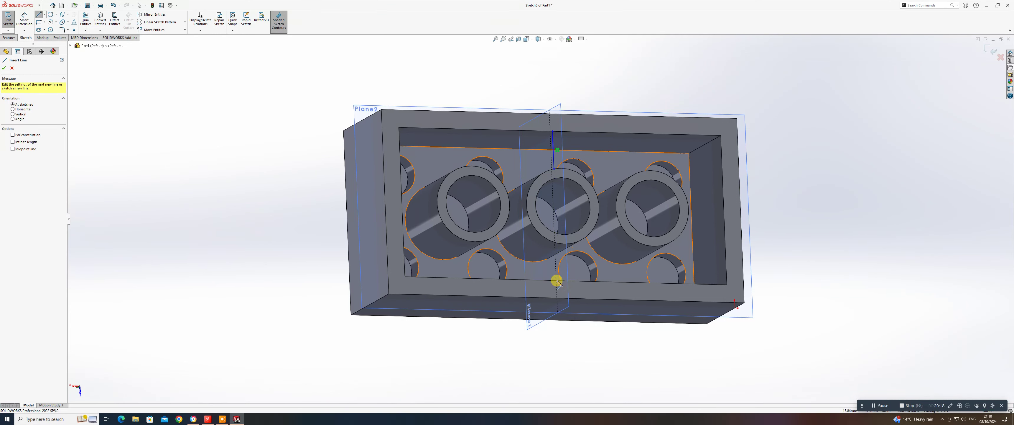
{"action": "left_click", "coordinate": [559, 256]}
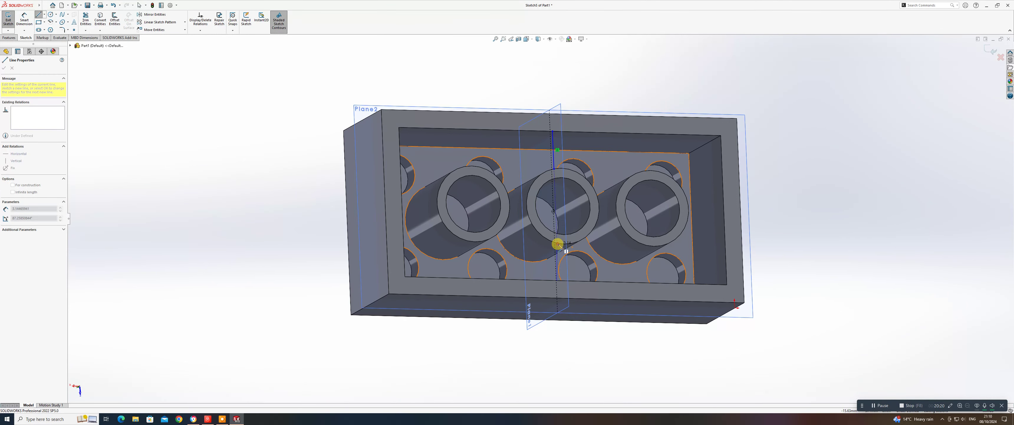
{"action": "right_click", "coordinate": [558, 245]}
{"action": "left_click", "coordinate": [574, 248]}
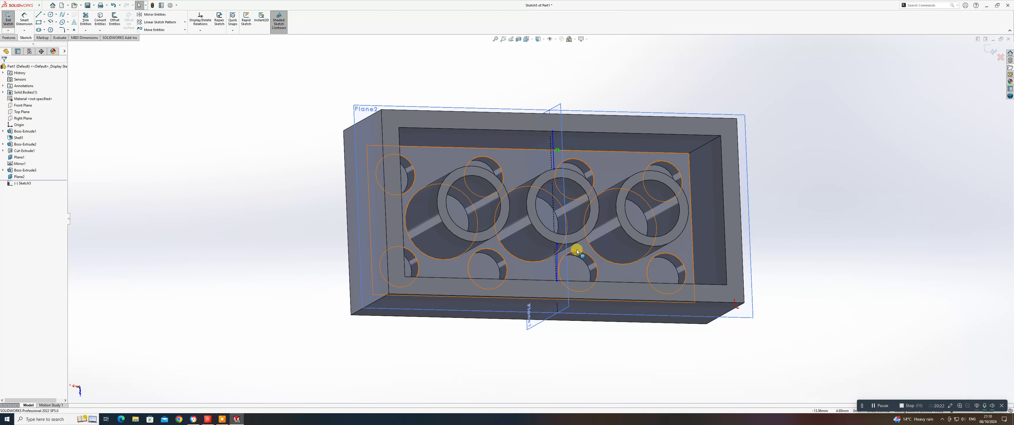
{"action": "key", "text": "space"}
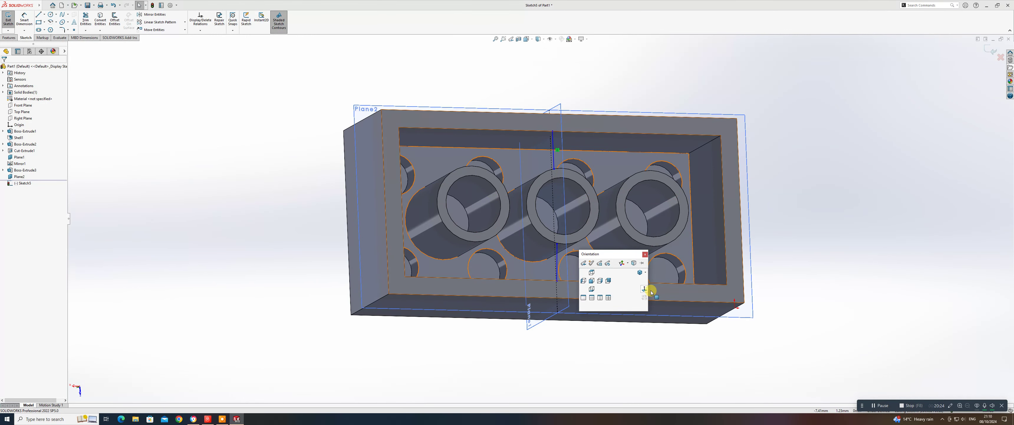
Step: Attach the first line's top end to the edge midpoint and its lower end to the central circle
{"action": "left_click", "coordinate": [635, 263]}
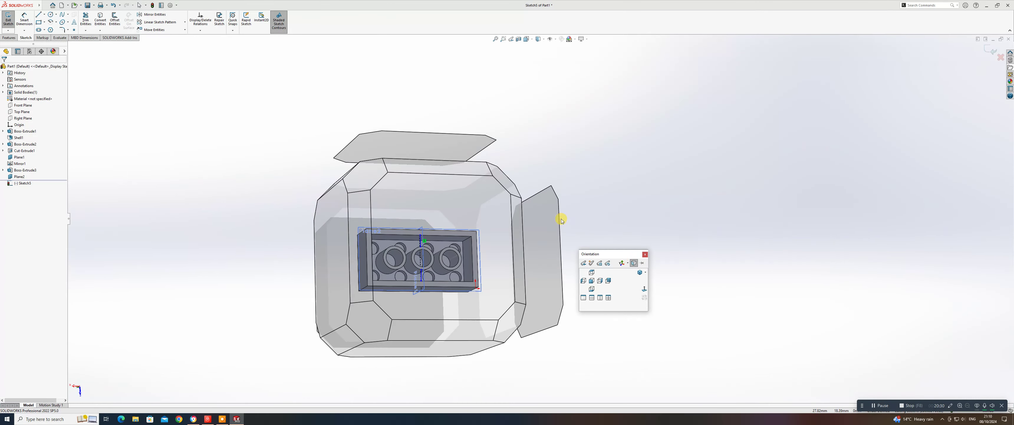
{"action": "left_click", "coordinate": [480, 208]}
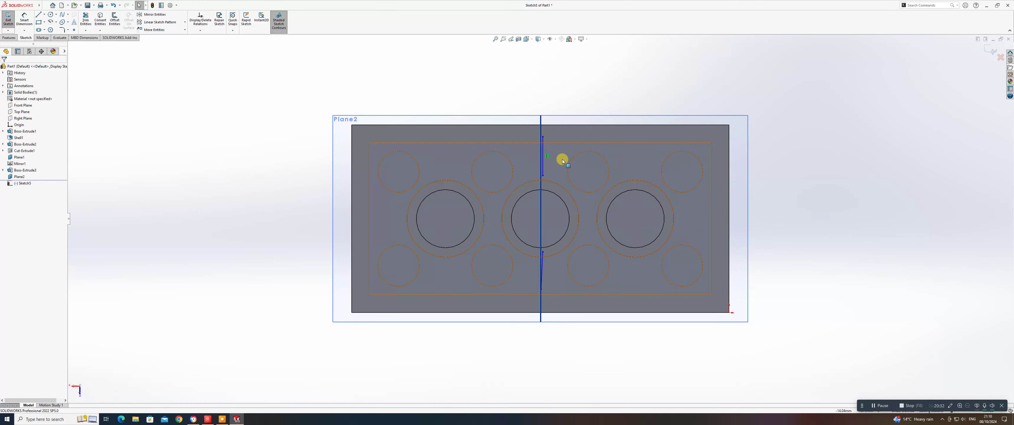
{"action": "scroll", "coordinate": [563, 159], "scroll_direction": "down", "scroll_amount": 3}
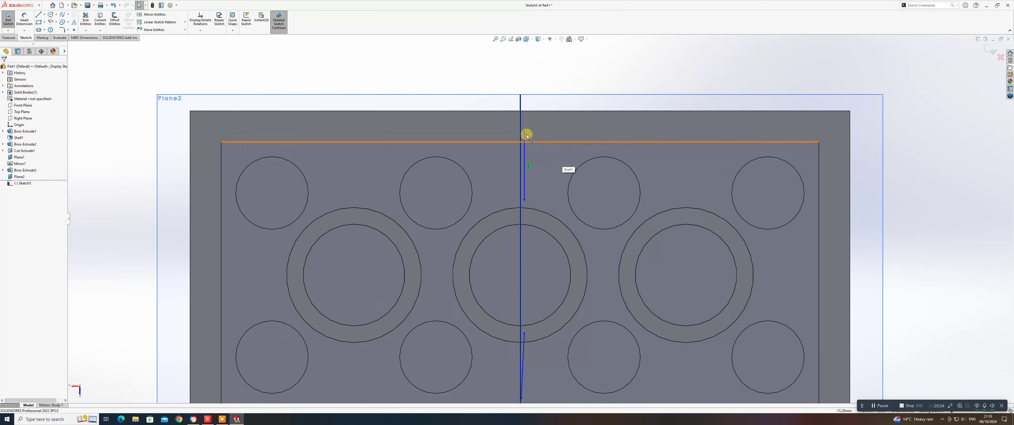
{"action": "left_click_drag", "start_coordinate": [524, 131], "coordinate": [521, 145]}
{"action": "middle_click_drag", "start_coordinate": [539, 195], "coordinate": [539, 194]}
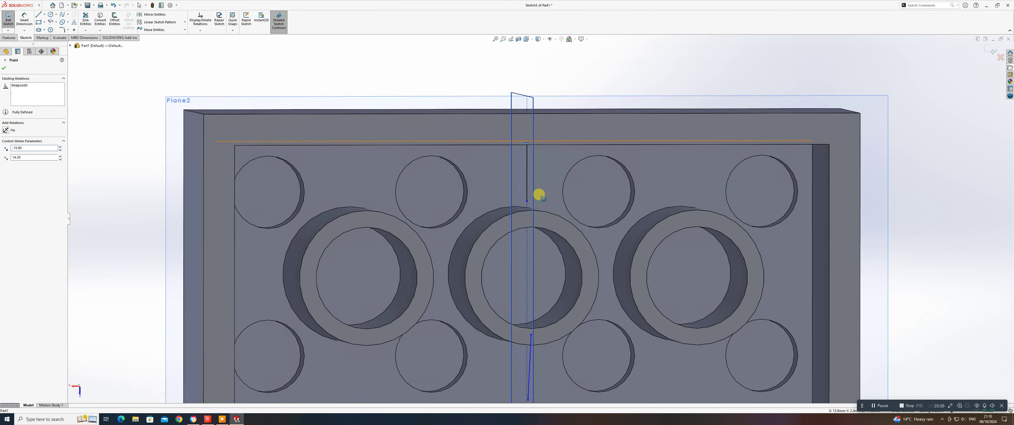
{"action": "left_click_drag", "start_coordinate": [528, 202], "coordinate": [528, 205]}
{"action": "left_click", "coordinate": [529, 211], "text": "ctrl"}
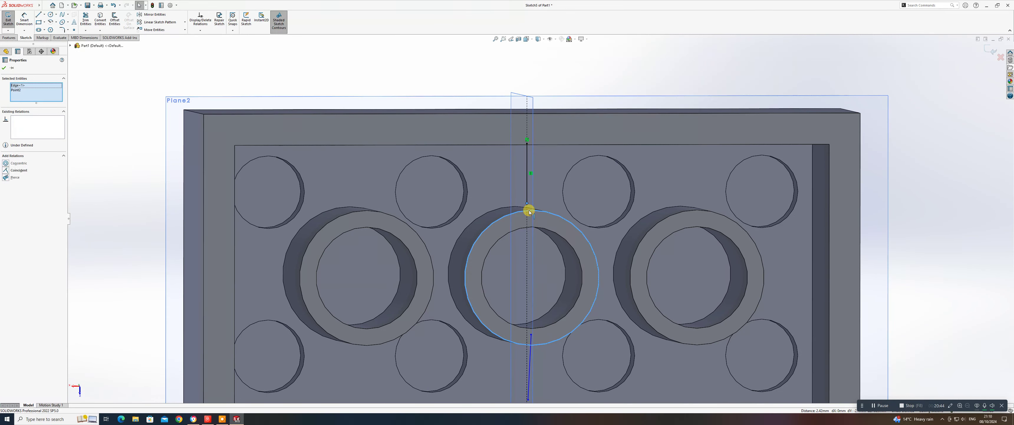
{"action": "left_click", "coordinate": [554, 183]}
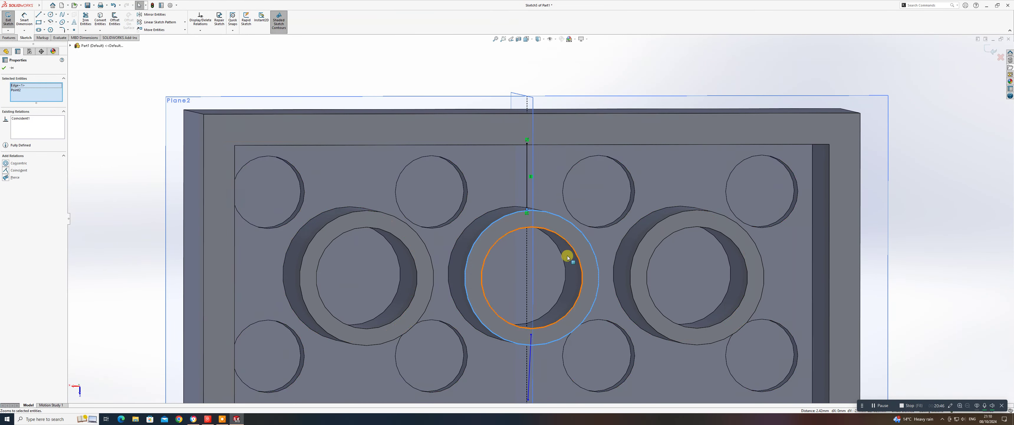
{"action": "scroll", "coordinate": [568, 258], "scroll_direction": "up", "scroll_amount": 5}
{"action": "scroll", "coordinate": [563, 276], "scroll_direction": "down", "scroll_amount": 8}
{"action": "key", "text": "Escape"}
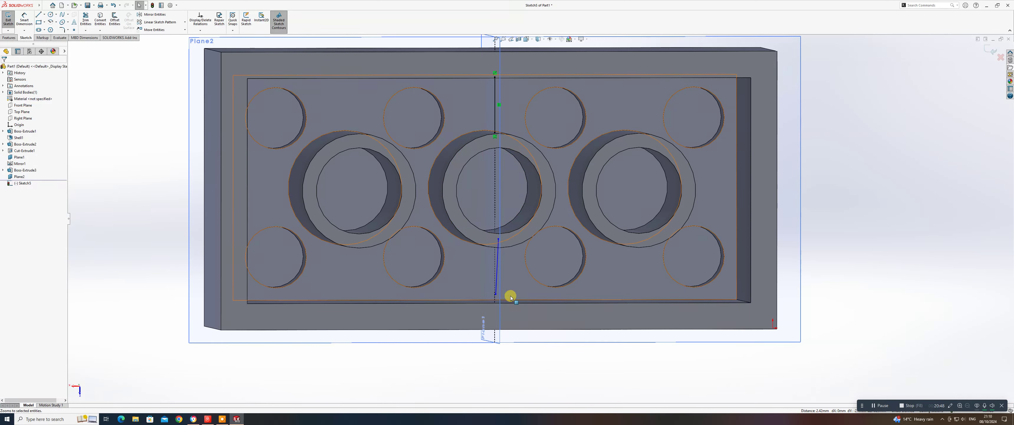
Step: Make the second line's upper end coincident with the central tube's circle
{"action": "left_click_drag", "start_coordinate": [497, 296], "coordinate": [495, 304]}
{"action": "key", "text": "ctrl+8"}
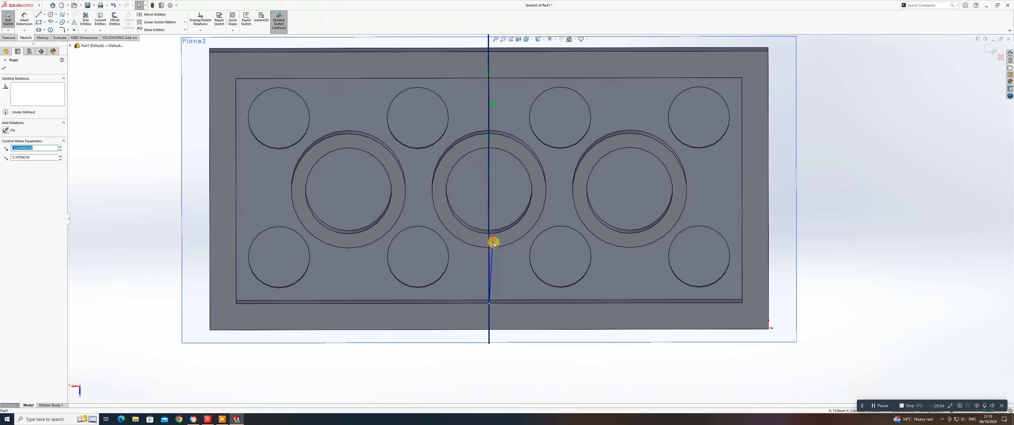
{"action": "left_click_drag", "start_coordinate": [494, 240], "coordinate": [489, 248]}
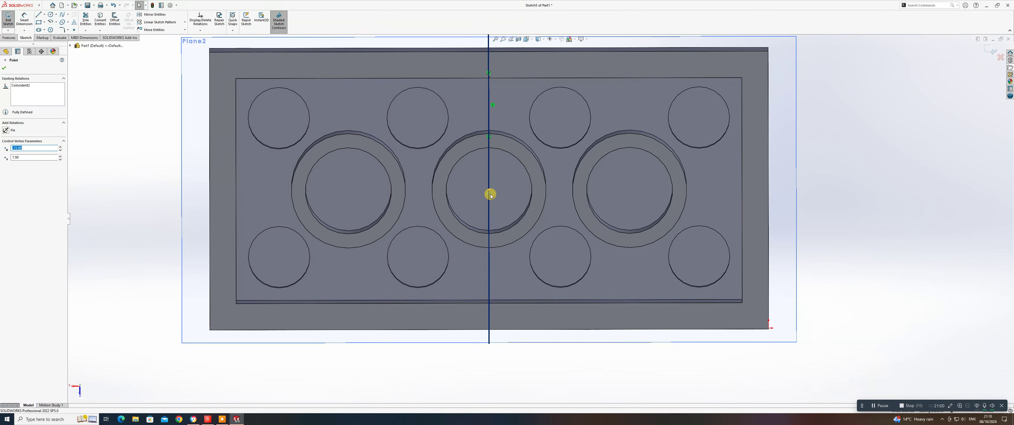
{"action": "left_click_drag", "start_coordinate": [487, 190], "coordinate": [489, 252]}
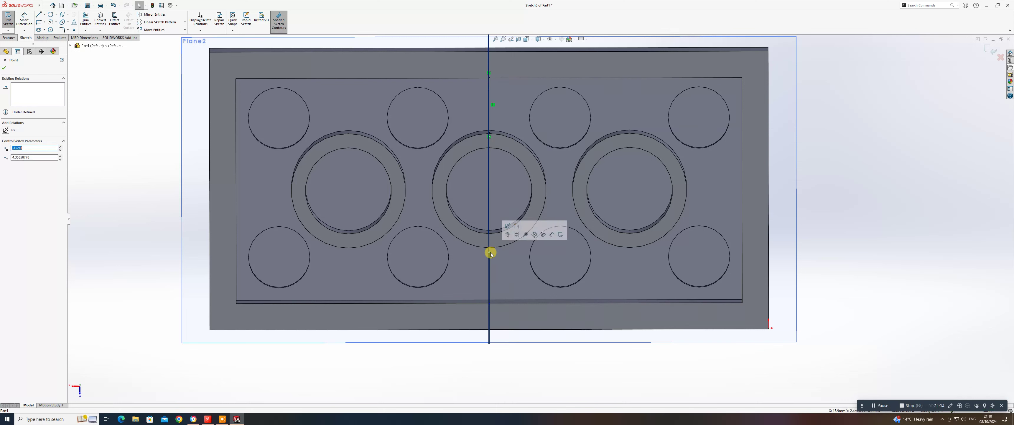
{"action": "left_click", "coordinate": [505, 246], "text": "ctrl"}
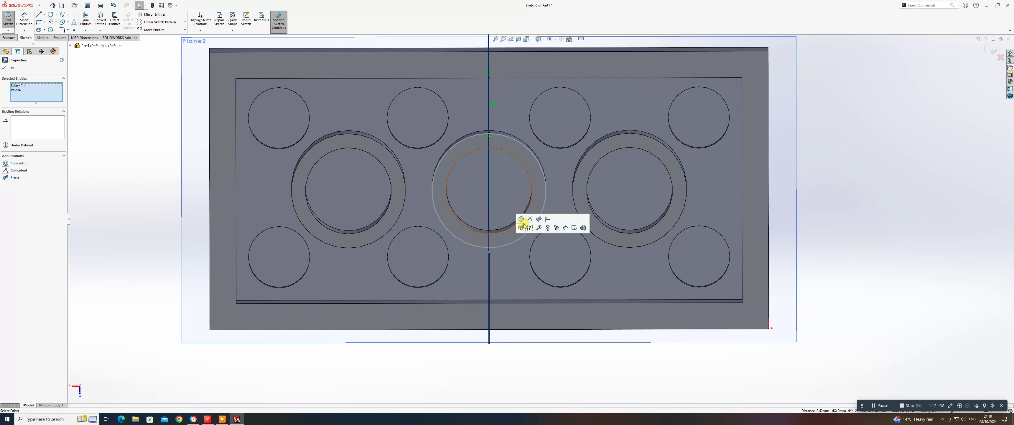
{"action": "left_click", "coordinate": [529, 219]}
{"action": "key", "text": "z"}
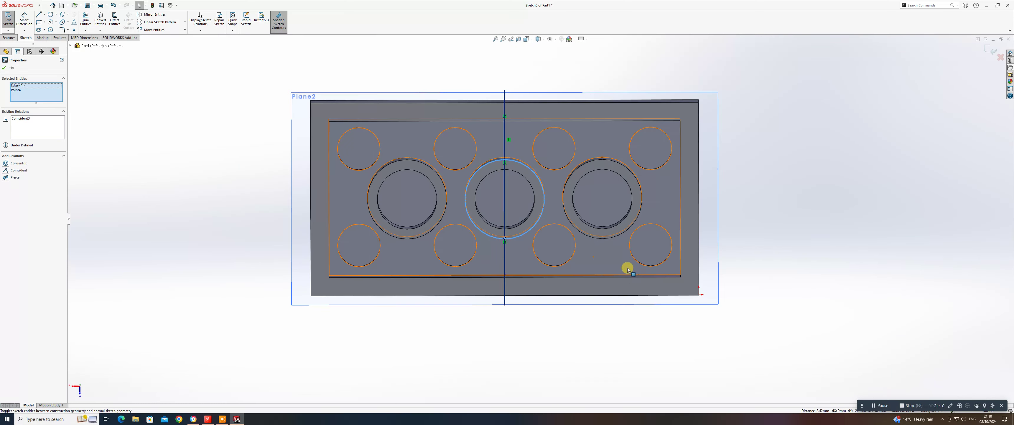
Step: Make the second line's lower end coincident with the brick's bottom inner edge
{"action": "mouse_move", "coordinate": [628, 269]}
{"action": "middle_mouse_down"}
{"action": "mouse_move", "coordinate": [634, 199]}
{"action": "mouse_move", "coordinate": [645, 204]}
{"action": "mouse_move", "coordinate": [650, 238]}
{"action": "mouse_move", "coordinate": [630, 239]}
{"action": "mouse_move", "coordinate": [634, 260]}
{"action": "mouse_move", "coordinate": [625, 263]}
{"action": "mouse_move", "coordinate": [638, 260]}
{"action": "mouse_move", "coordinate": [562, 265]}
{"action": "middle_mouse_up"}
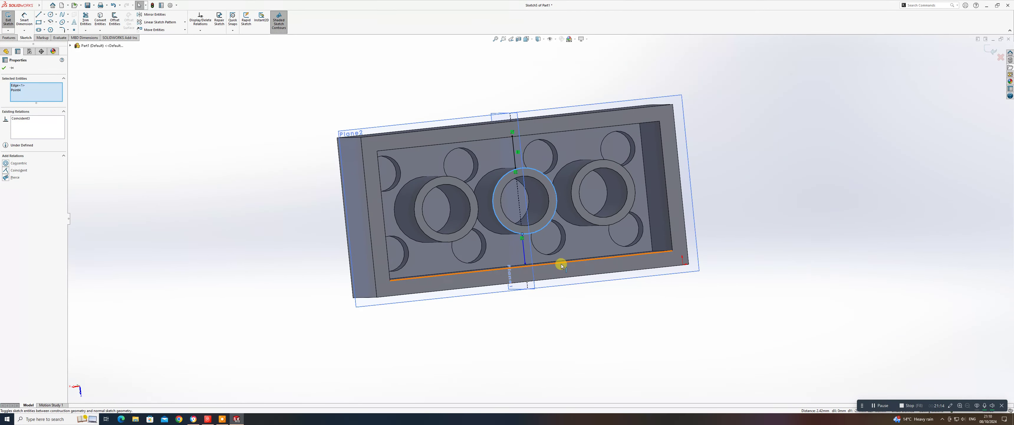
{"action": "scroll", "coordinate": [527, 265], "scroll_direction": "down", "scroll_amount": 8}
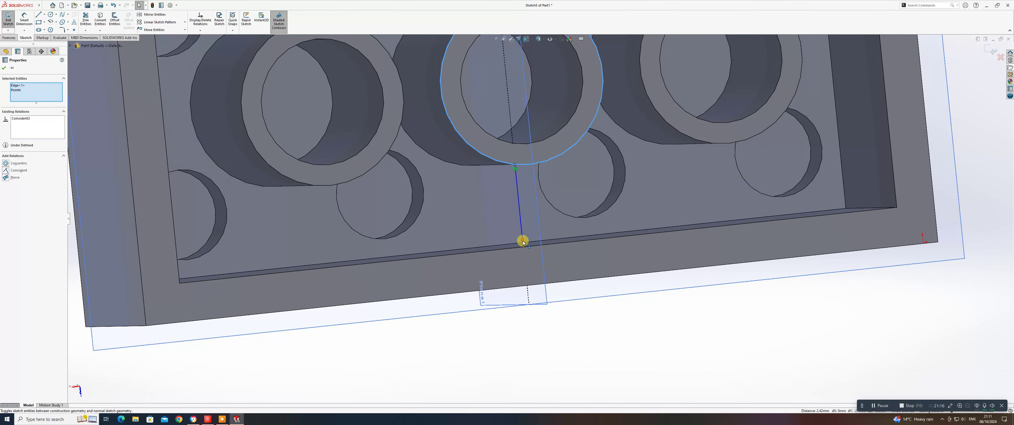
{"action": "left_click", "coordinate": [523, 240]}
{"action": "left_click", "coordinate": [526, 246], "text": "ctrl"}
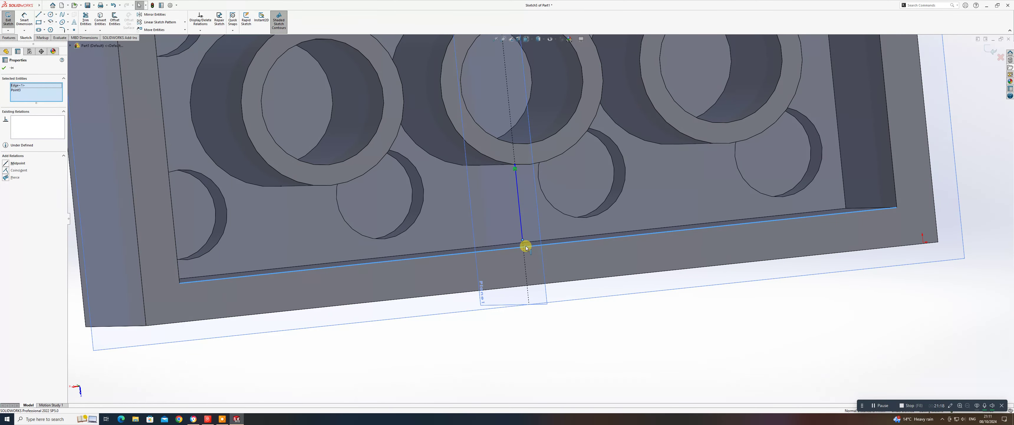
{"action": "left_click", "coordinate": [553, 221]}
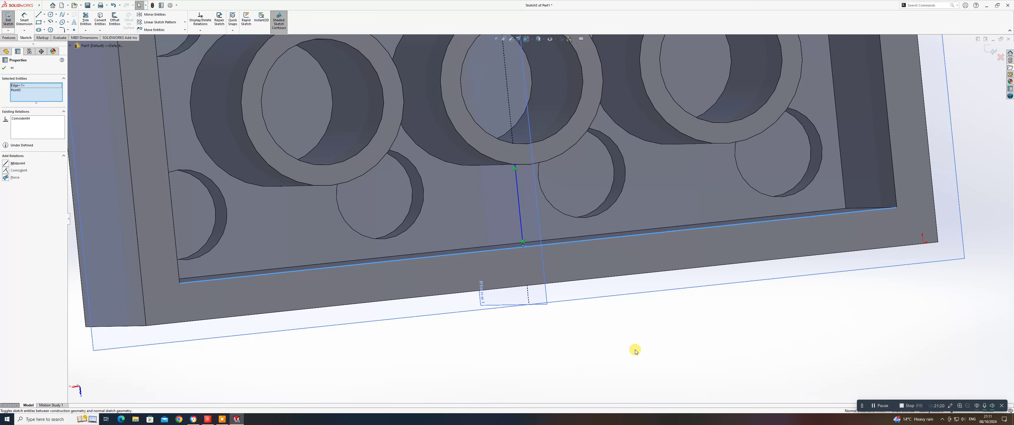
{"action": "left_click", "coordinate": [636, 347]}
{"action": "scroll", "coordinate": [591, 290], "scroll_direction": "up", "scroll_amount": 3}
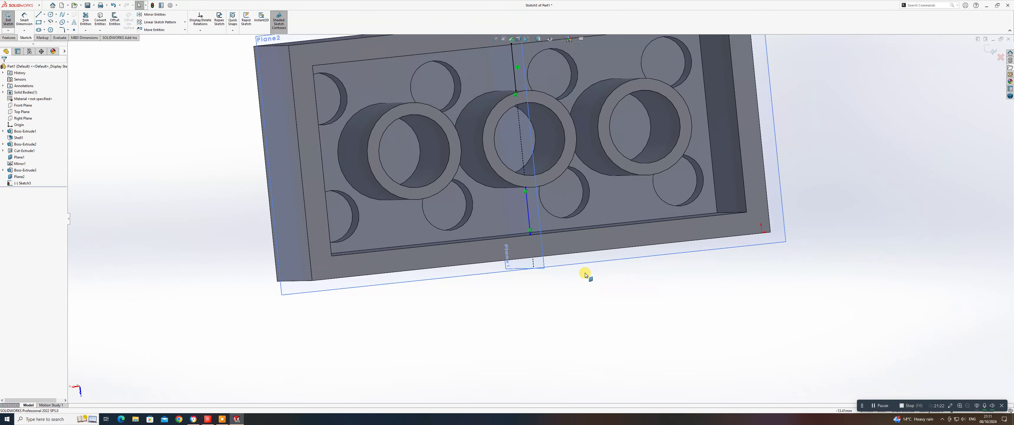
Step: Add a Vertical relation to both short rib lines
{"action": "left_click", "coordinate": [527, 209]}
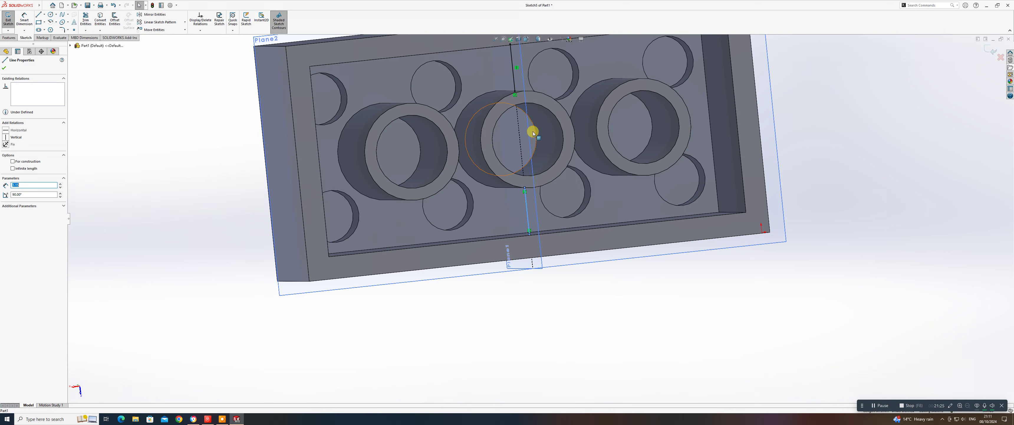
{"action": "left_click", "coordinate": [519, 83], "text": "ctrl"}
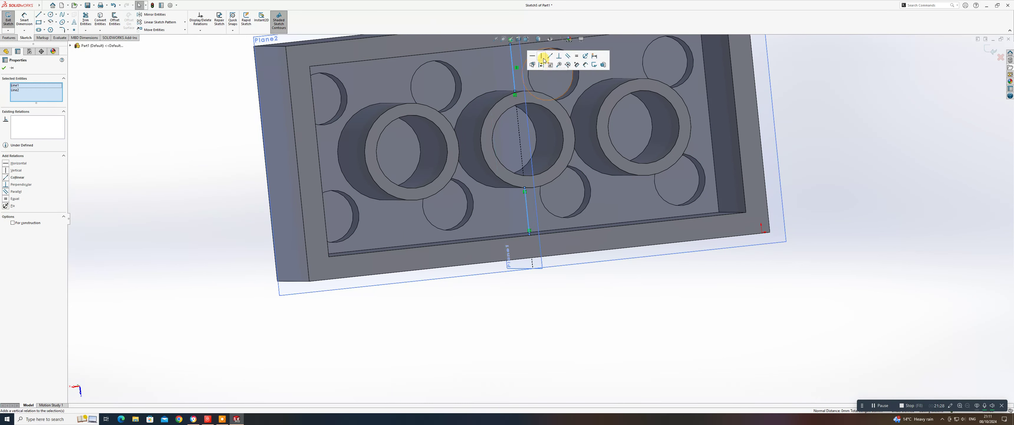
{"action": "left_click", "coordinate": [542, 57]}
{"action": "left_click", "coordinate": [663, 346]}
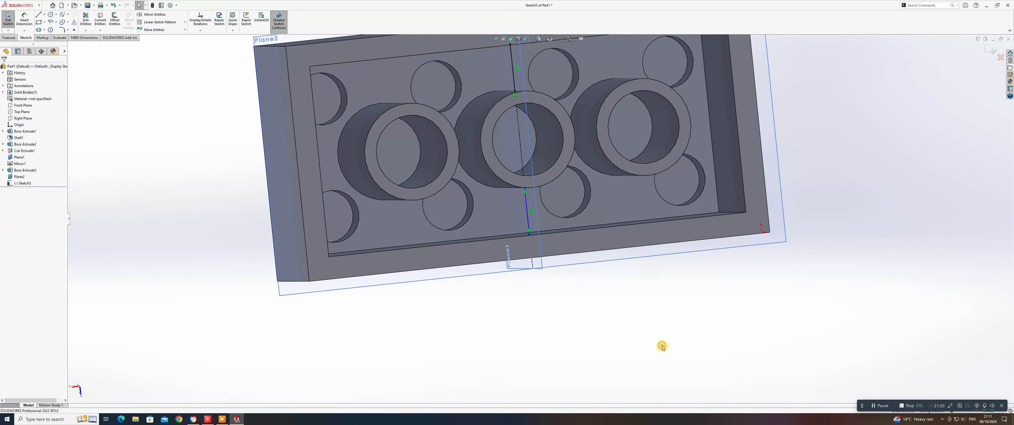
{"action": "scroll", "coordinate": [629, 259], "scroll_direction": "up", "scroll_amount": 3}
Step: Make the lower line collinear with Plane1 so Sketch3 is fully defined
{"action": "key", "text": "space"}
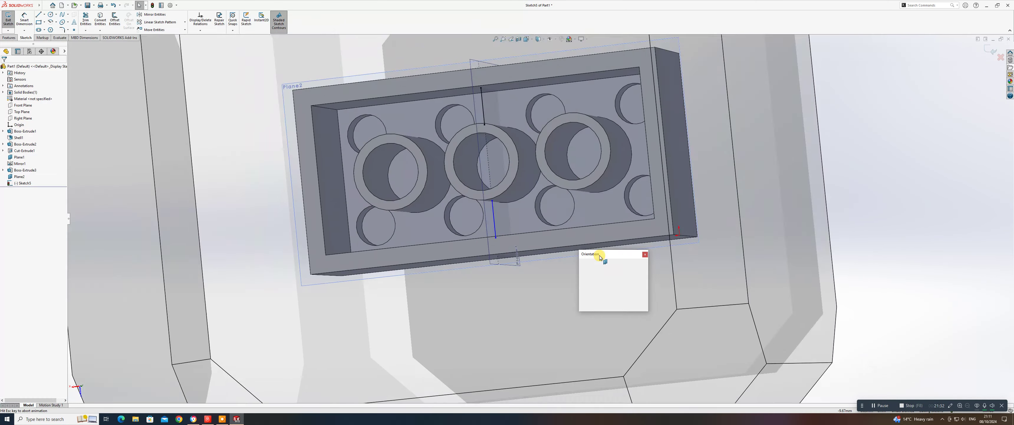
{"action": "left_click", "coordinate": [429, 273]}
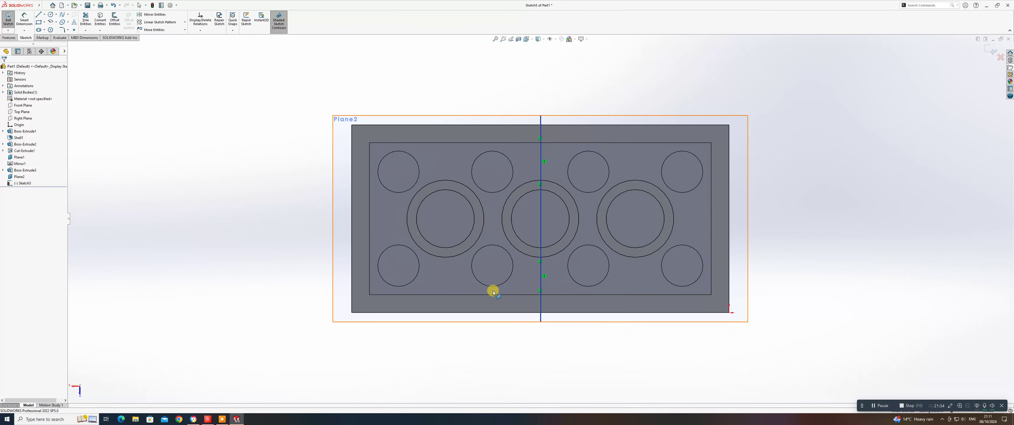
{"action": "scroll", "coordinate": [555, 260], "scroll_direction": "down", "scroll_amount": 3}
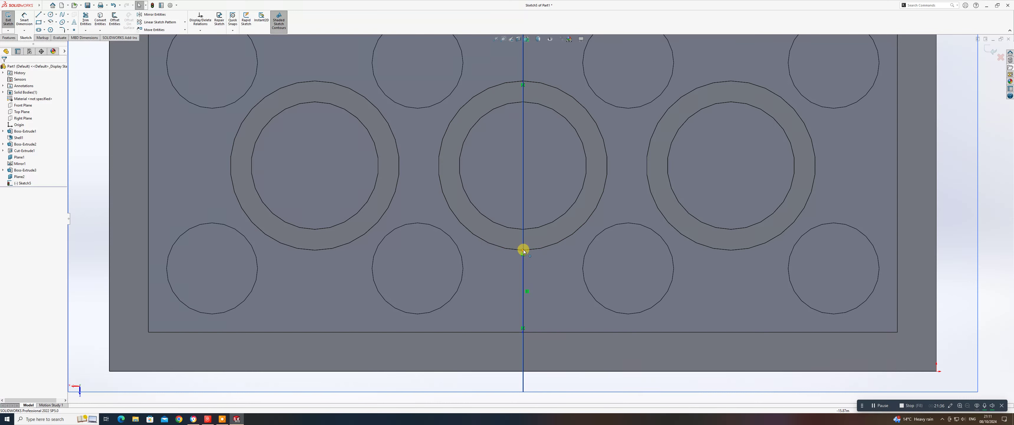
{"action": "left_click_drag", "start_coordinate": [553, 254], "coordinate": [557, 254]}
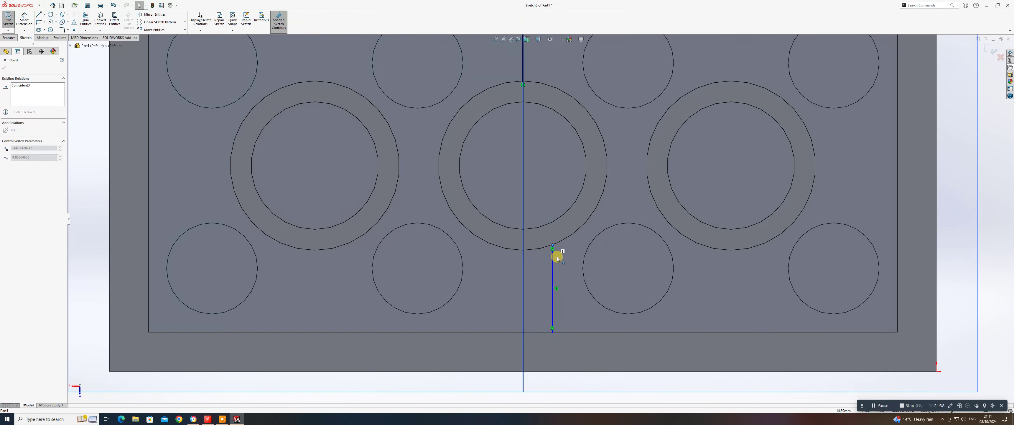
{"action": "middle_click_drag", "start_coordinate": [559, 256], "coordinate": [590, 287]}
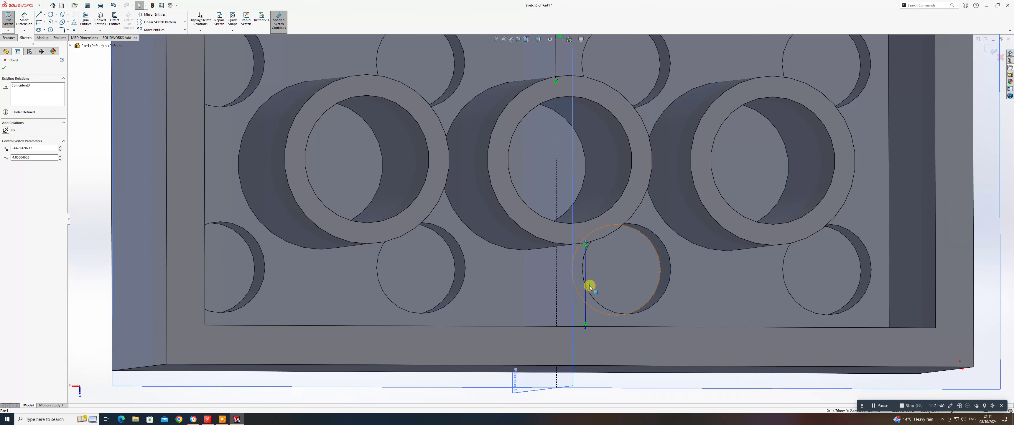
{"action": "left_click", "coordinate": [586, 315]}
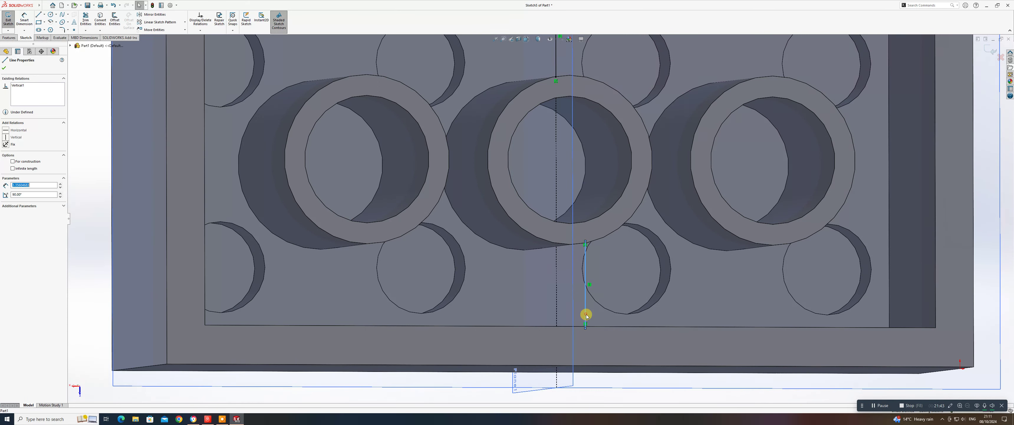
{"action": "left_click", "coordinate": [572, 321], "text": "ctrl"}
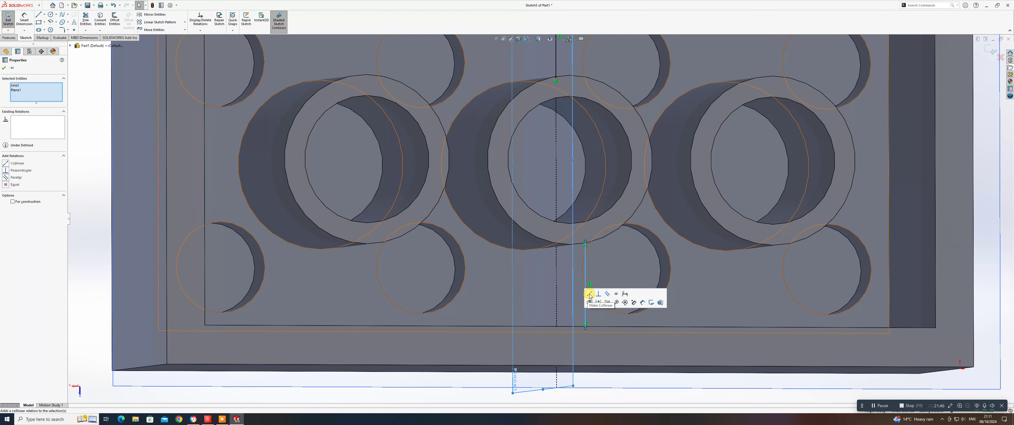
{"action": "left_click", "coordinate": [589, 294]}
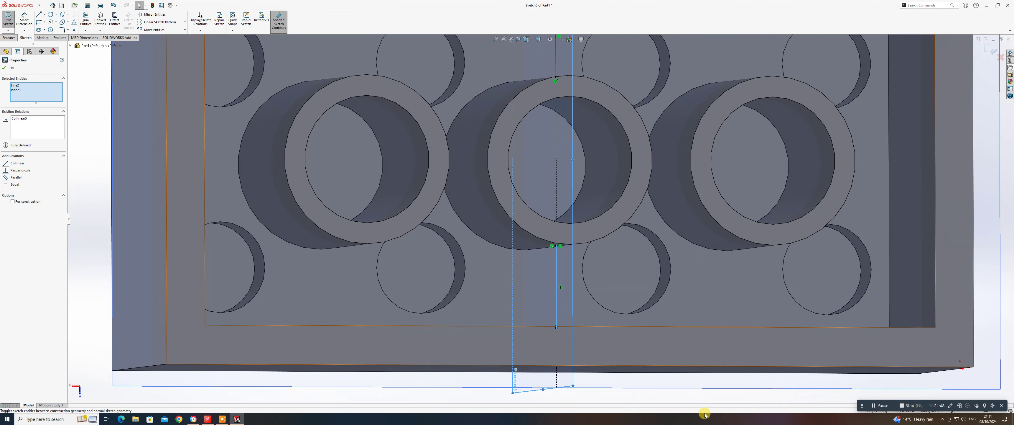
{"action": "scroll", "coordinate": [701, 347], "scroll_direction": "down", "scroll_amount": 5}
{"action": "left_click", "coordinate": [682, 363]}
{"action": "middle_click_drag", "start_coordinate": [655, 341], "coordinate": [611, 303]}
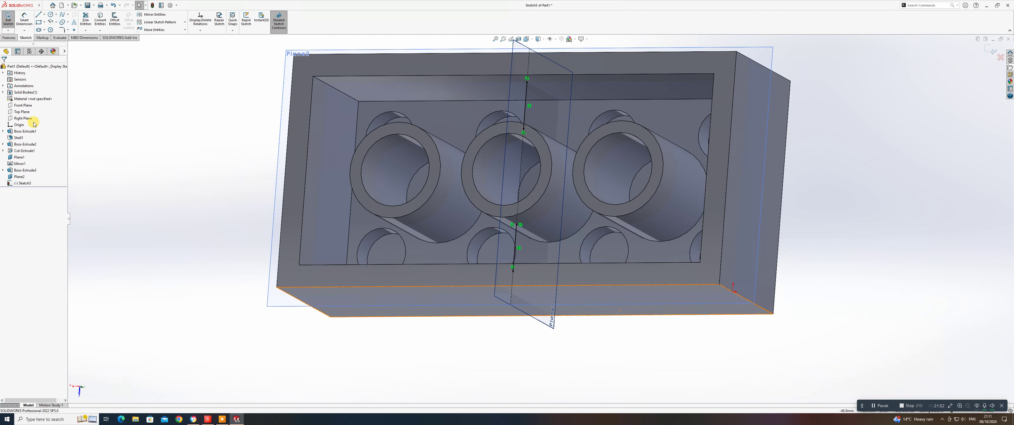
Step: Start a Rib feature and set its thickness to 0.20 mm
{"action": "left_click", "coordinate": [9, 37]}
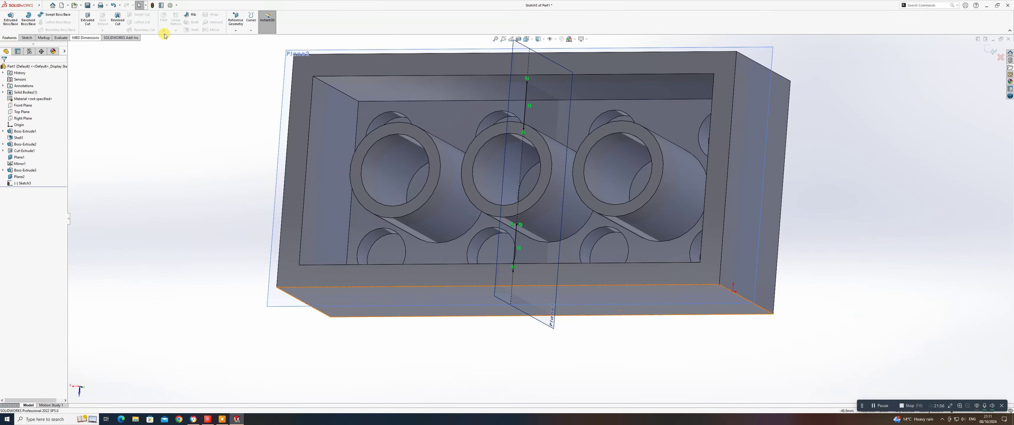
{"action": "left_click", "coordinate": [189, 15]}
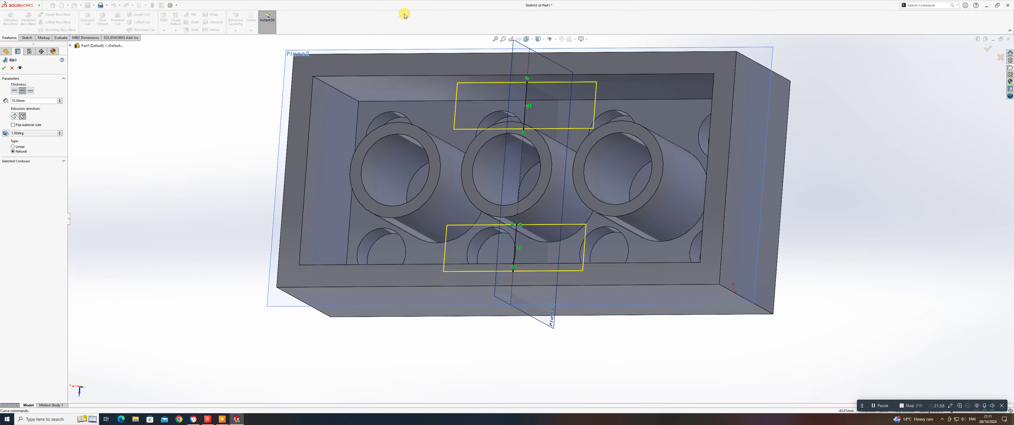
{"action": "middle_click_drag", "start_coordinate": [550, 129], "coordinate": [437, 125]}
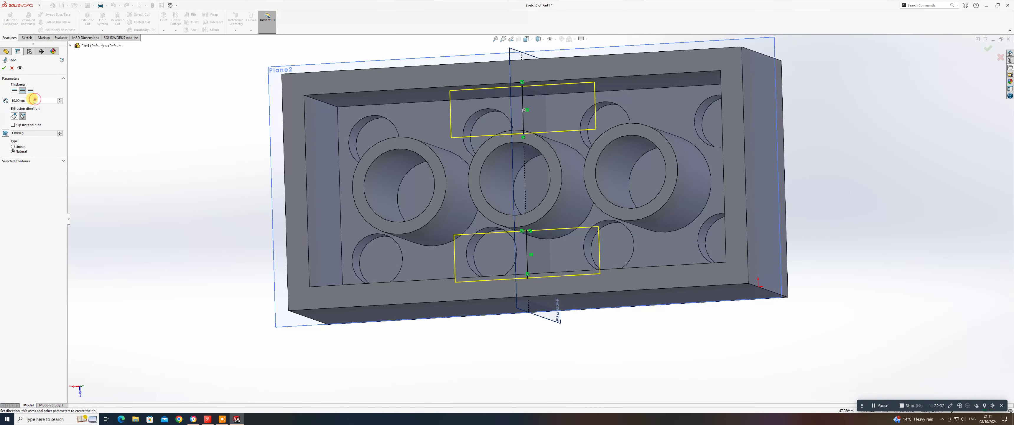
{"action": "double_click", "coordinate": [33, 101]}
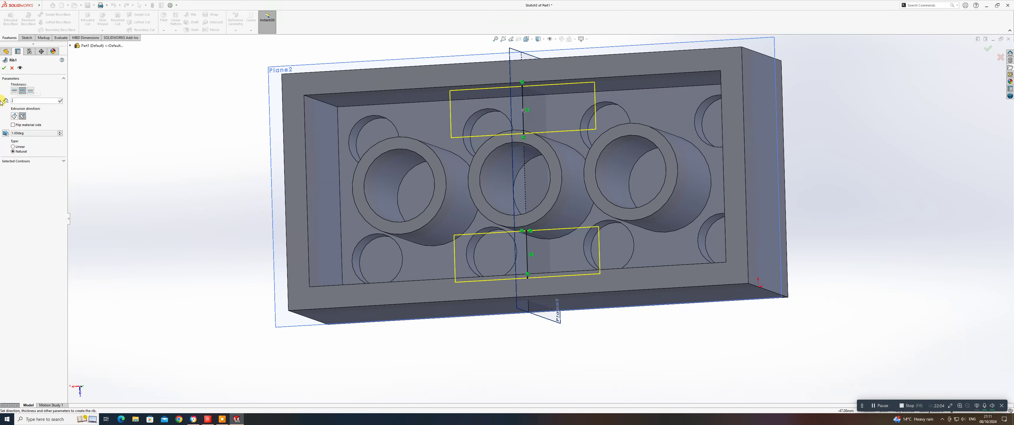
{"action": "type", "text": "0.4"}
{"action": "key", "text": "Return"}
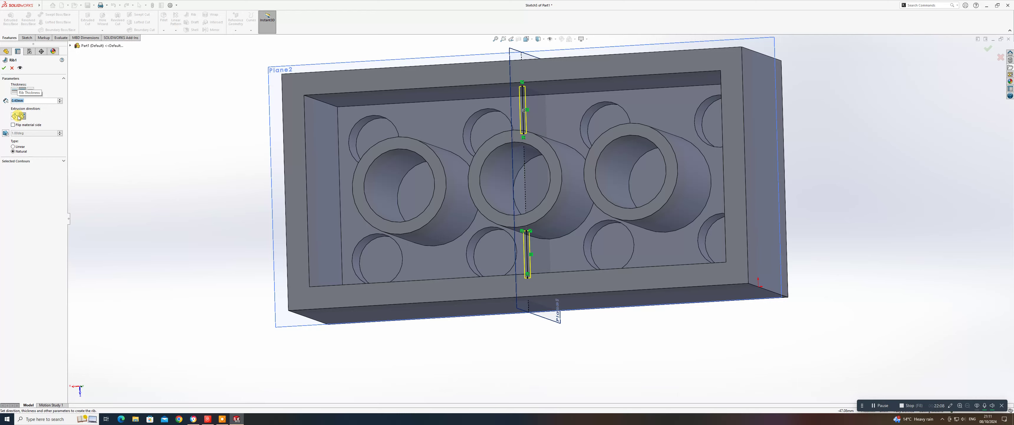
{"action": "mouse_move", "coordinate": [472, 242]}
{"action": "middle_mouse_down"}
{"action": "mouse_move", "coordinate": [564, 317]}
{"action": "mouse_move", "coordinate": [414, 229]}
{"action": "mouse_move", "coordinate": [457, 229]}
{"action": "mouse_move", "coordinate": [459, 254]}
{"action": "middle_mouse_up"}
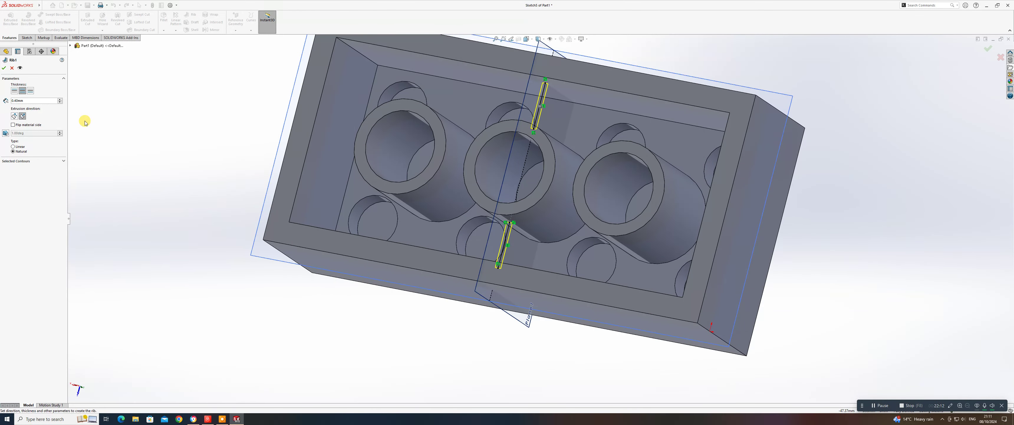
{"action": "double_click", "coordinate": [26, 101]}
{"action": "type", "text": ".2"}
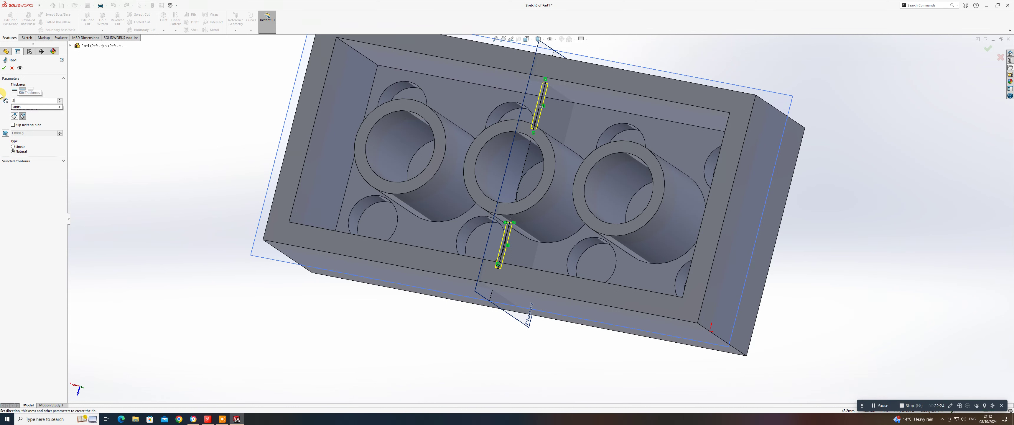
{"action": "key", "text": "Return"}
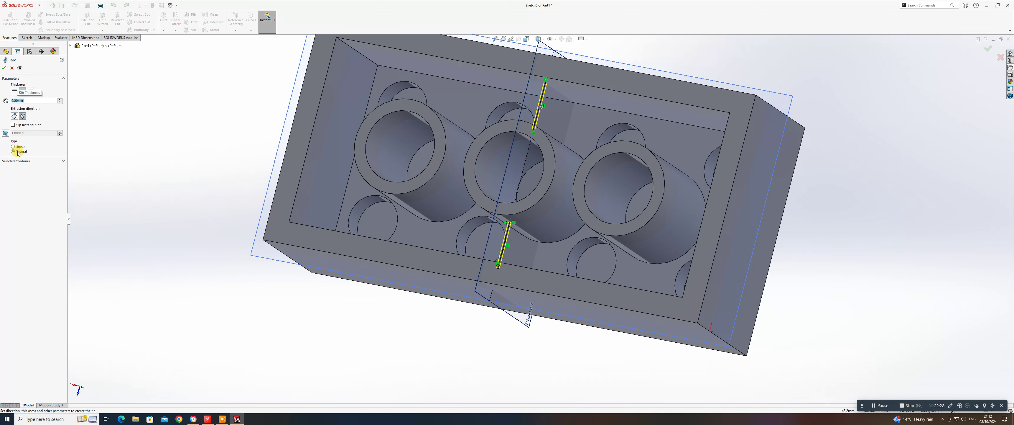
Step: Pick both short sketch lines as the rib's selected contours
{"action": "left_click", "coordinate": [63, 161]}
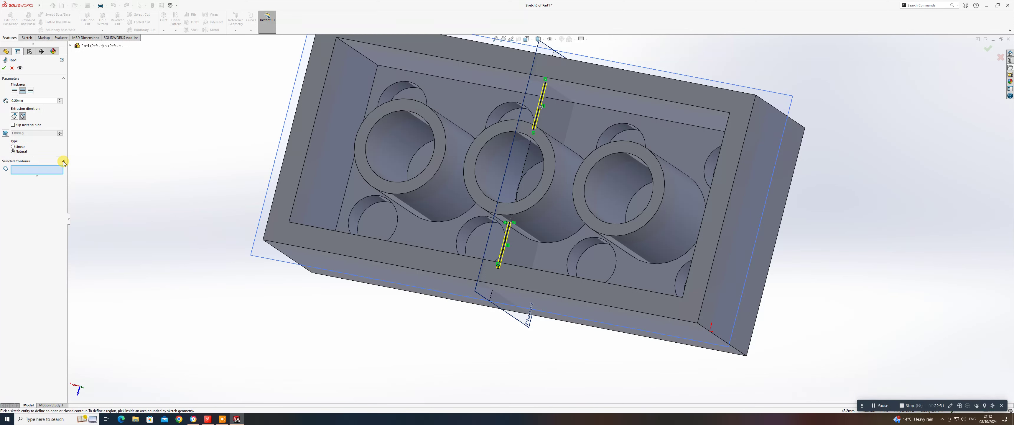
{"action": "left_click", "coordinate": [500, 257]}
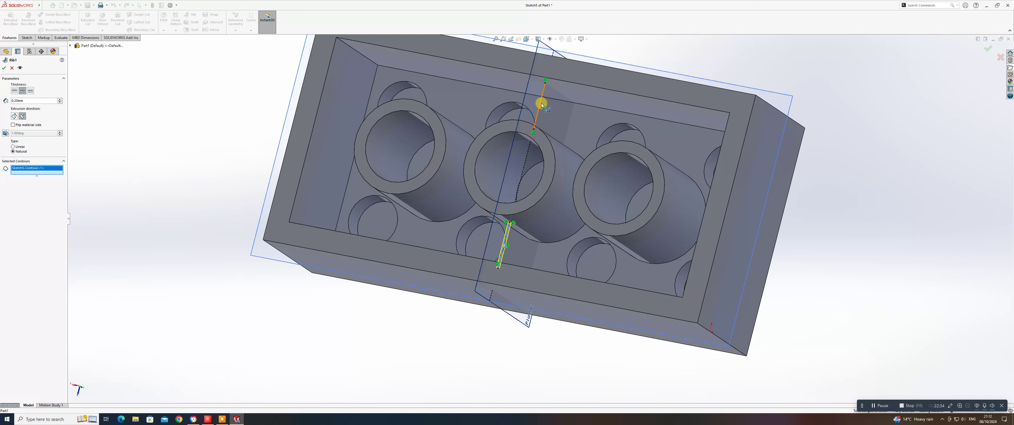
{"action": "left_click", "coordinate": [540, 113]}
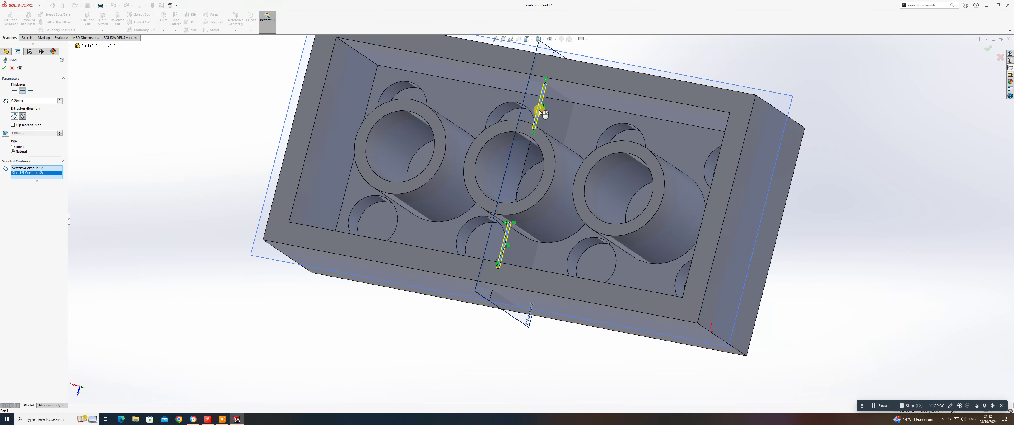
Step: Accept Rib1 and orbit to inspect the thin walls inside the brick's underside
{"action": "right_click", "coordinate": [539, 111]}
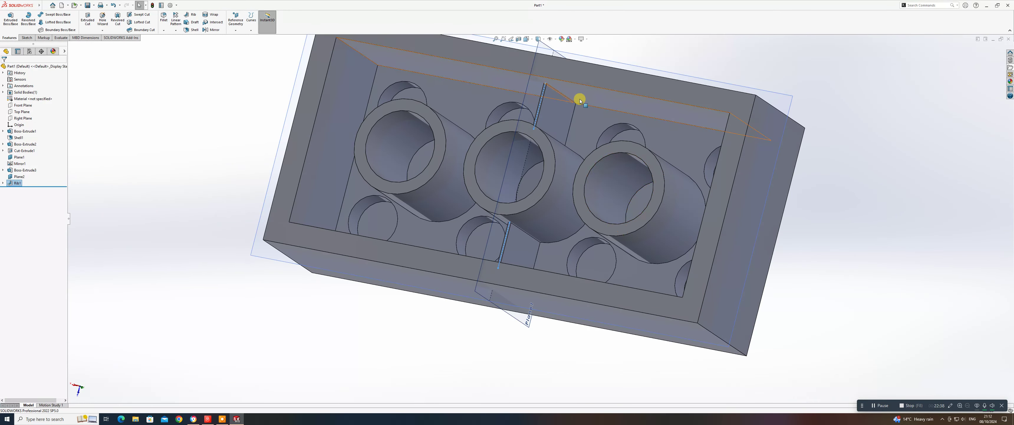
{"action": "scroll", "coordinate": [555, 142], "scroll_direction": "down", "scroll_amount": 5}
{"action": "middle_click_drag", "start_coordinate": [555, 143], "coordinate": [568, 185]}
{"action": "scroll", "coordinate": [519, 138], "scroll_direction": "up", "scroll_amount": 8}
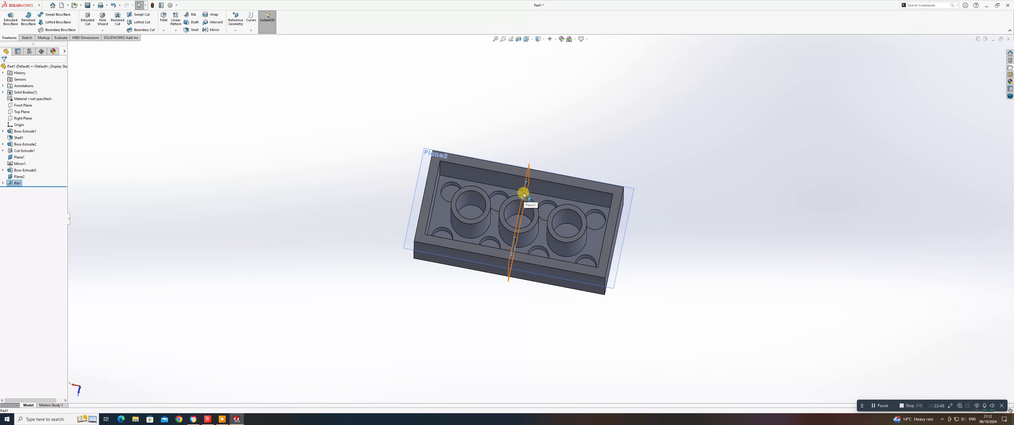
{"action": "middle_click_drag", "start_coordinate": [524, 194], "coordinate": [398, 169]}
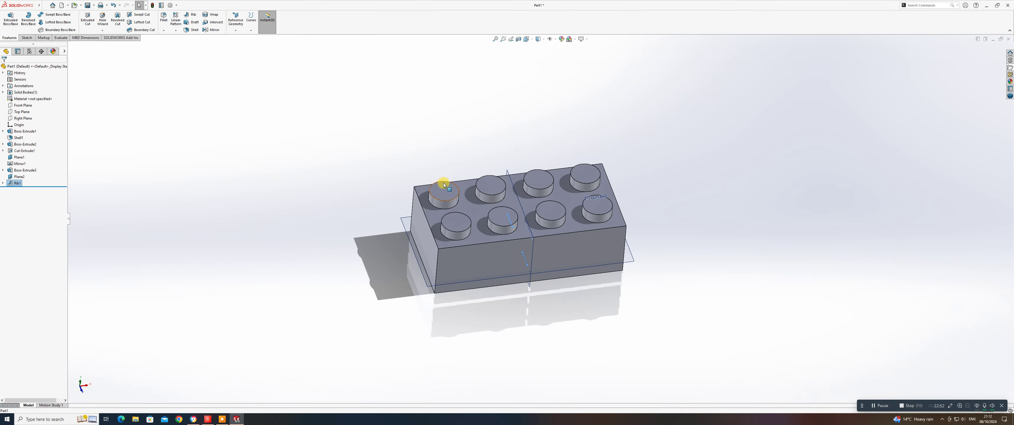
{"action": "scroll", "coordinate": [518, 197], "scroll_direction": "down", "scroll_amount": 5}
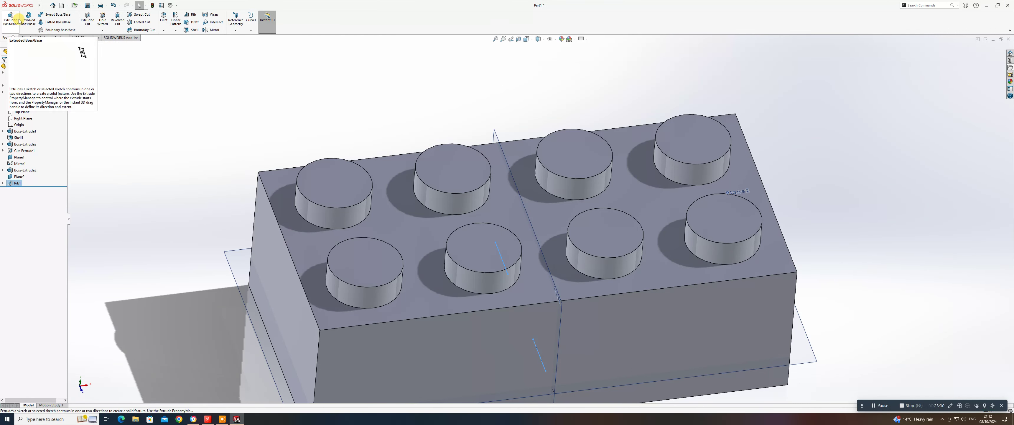
Step: Start a 0.2 mm fillet on the brick's long top front edge and left end edge
{"action": "left_click", "coordinate": [163, 18]}
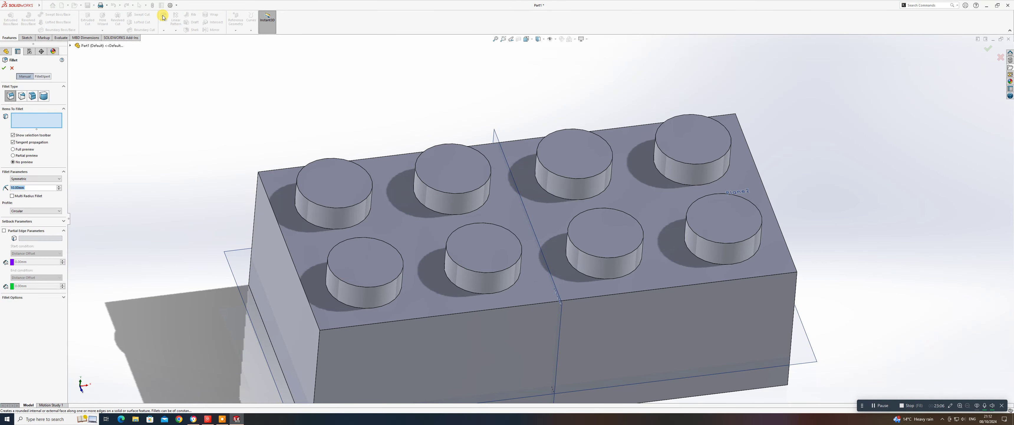
{"action": "type", "text": "0.2"}
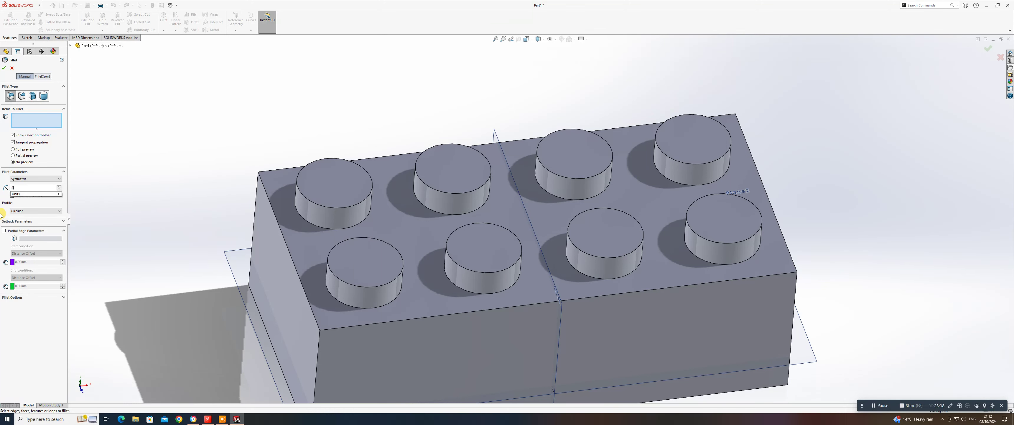
{"action": "key", "text": "Return"}
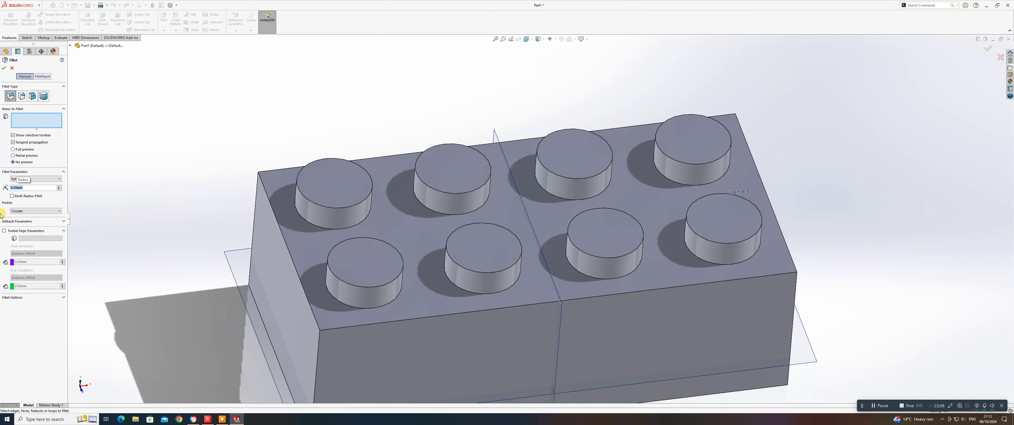
{"action": "left_click", "coordinate": [347, 327]}
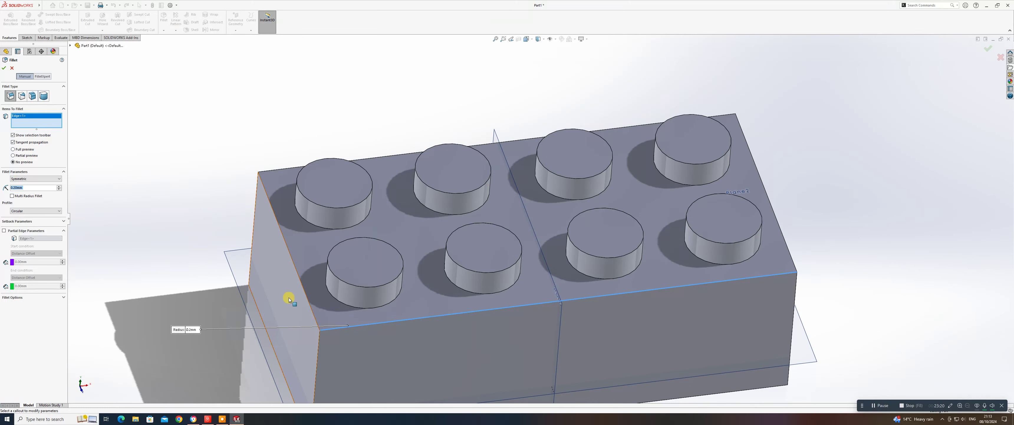
{"action": "left_click", "coordinate": [305, 296]}
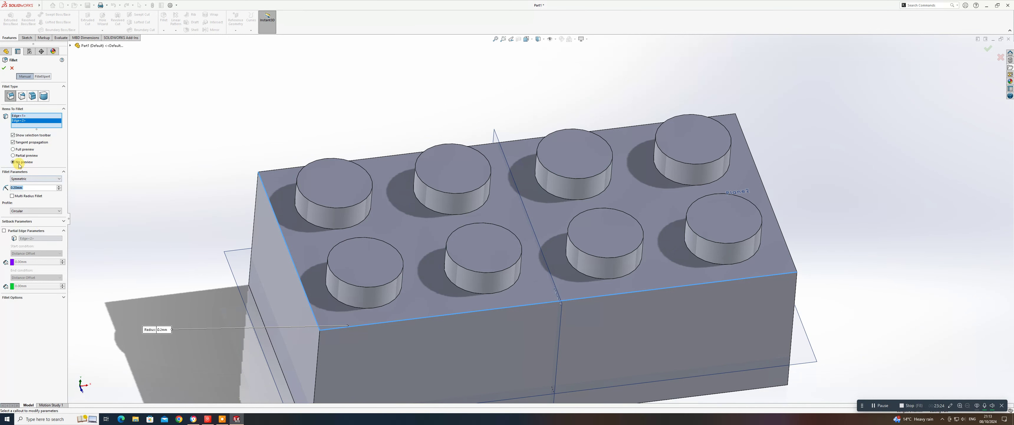
{"action": "left_click", "coordinate": [13, 155]}
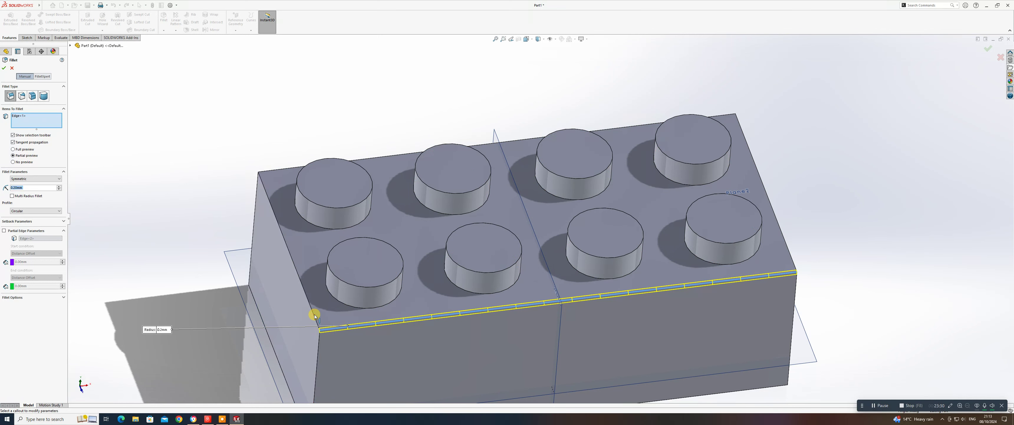
Step: Add the remaining vertical and top outer edges and create Fillet1
{"action": "left_click", "coordinate": [319, 353]}
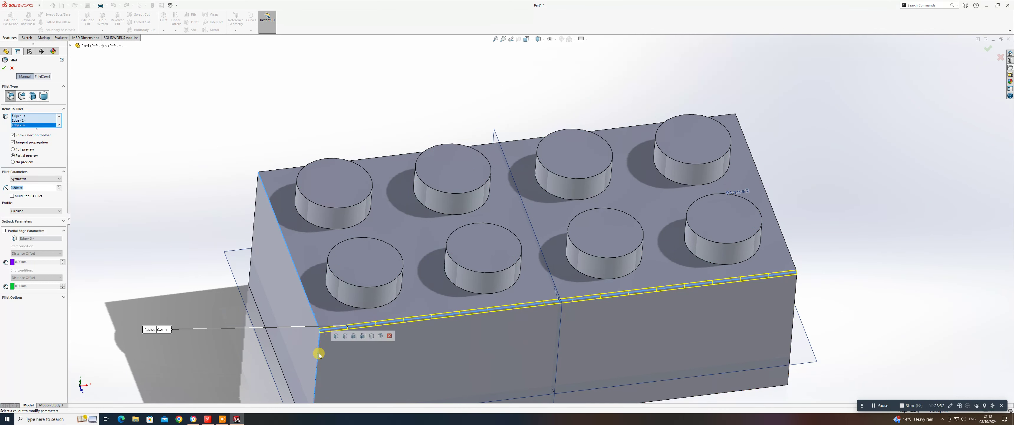
{"action": "left_click", "coordinate": [794, 319]}
{"action": "left_click", "coordinate": [794, 263]}
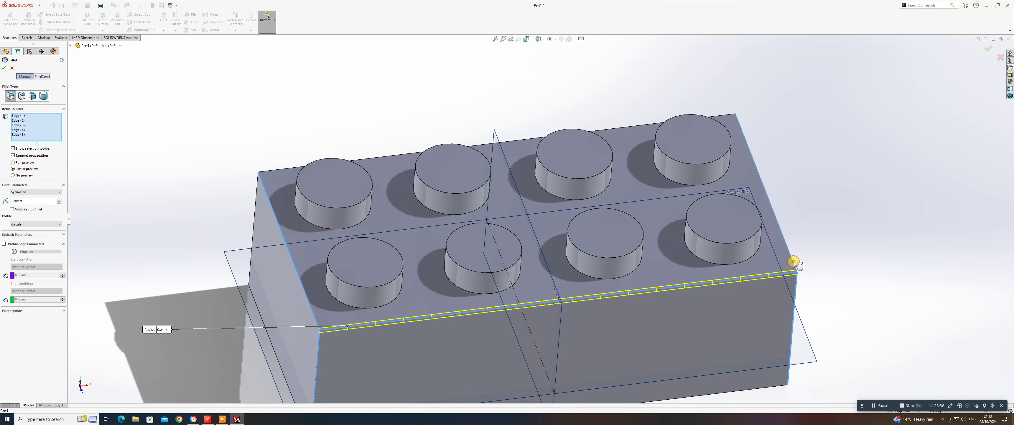
{"action": "middle_click_drag", "start_coordinate": [792, 263], "coordinate": [700, 260]}
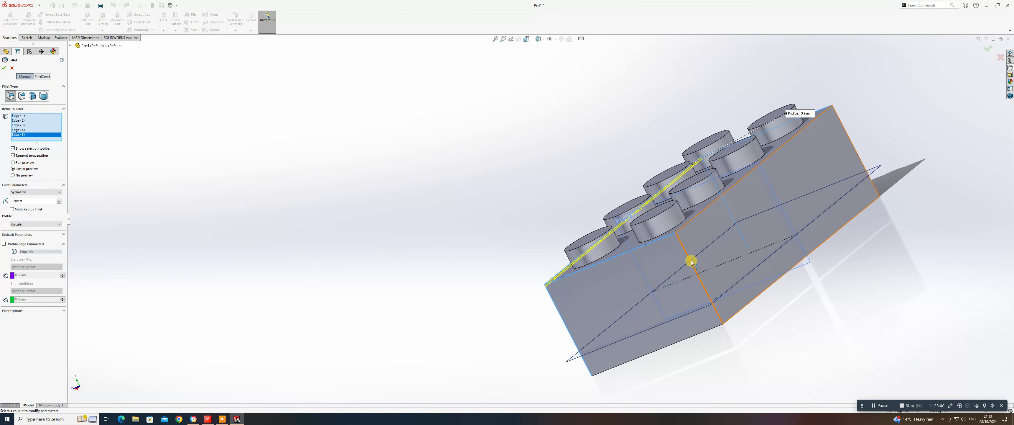
{"action": "left_click", "coordinate": [690, 262]}
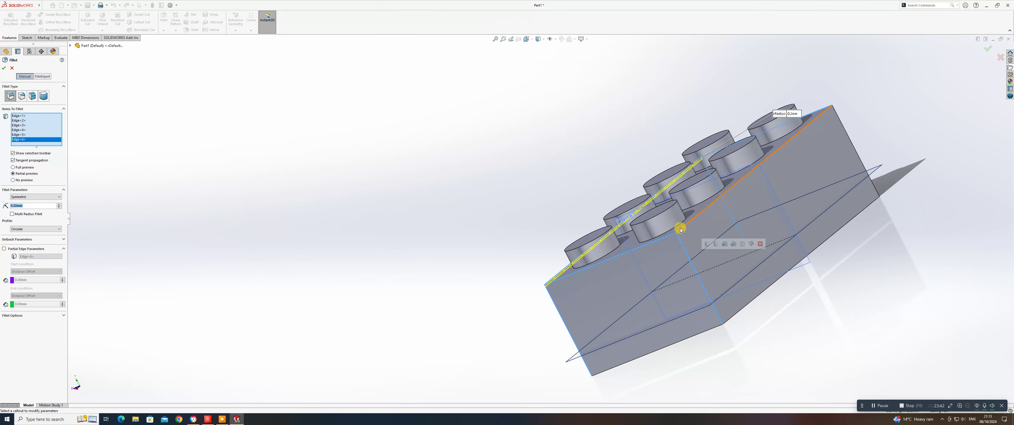
{"action": "left_click", "coordinate": [683, 224]}
{"action": "scroll", "coordinate": [833, 108], "scroll_direction": "down", "scroll_amount": 3}
{"action": "scroll", "coordinate": [833, 107], "scroll_direction": "down", "scroll_amount": 4}
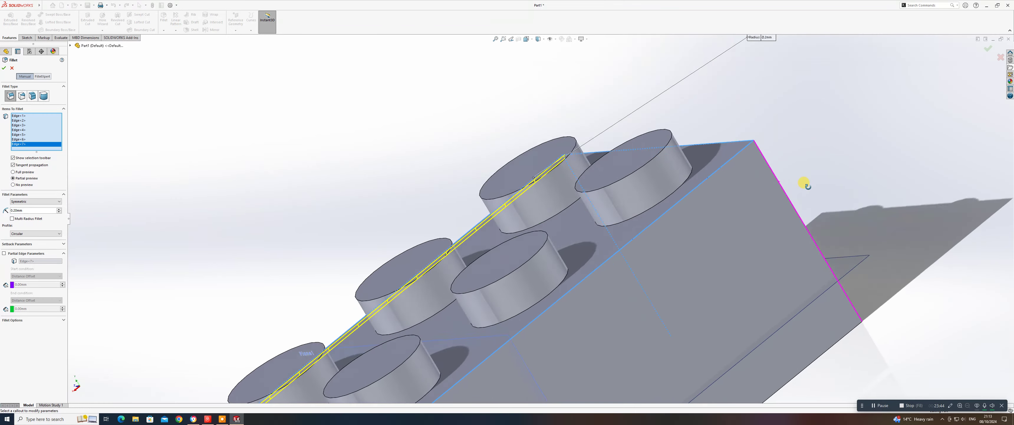
{"action": "left_click", "coordinate": [781, 185]}
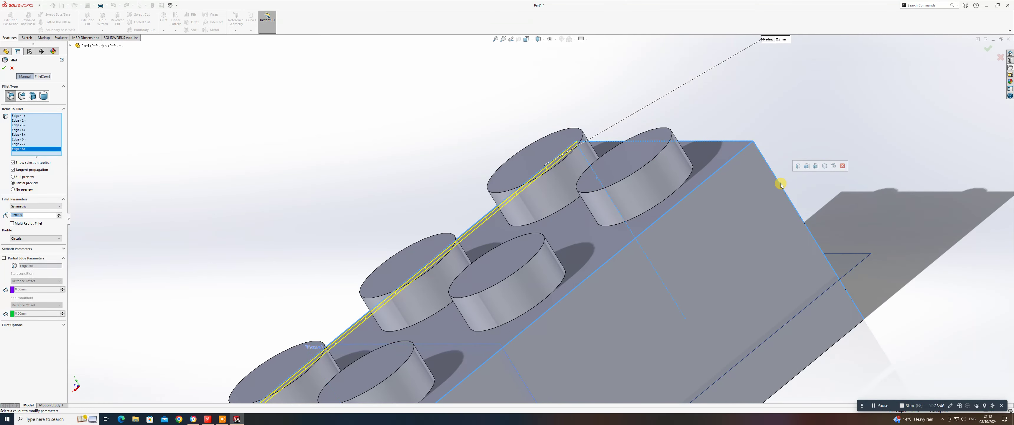
{"action": "key", "text": "Return"}
{"action": "scroll", "coordinate": [726, 219], "scroll_direction": "up", "scroll_amount": 5}
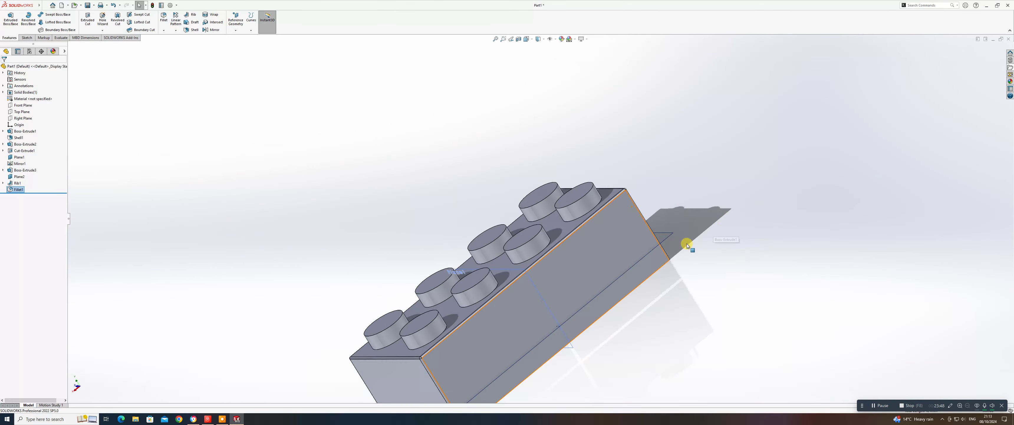
{"action": "middle_click_drag", "start_coordinate": [679, 239], "coordinate": [591, 134]}
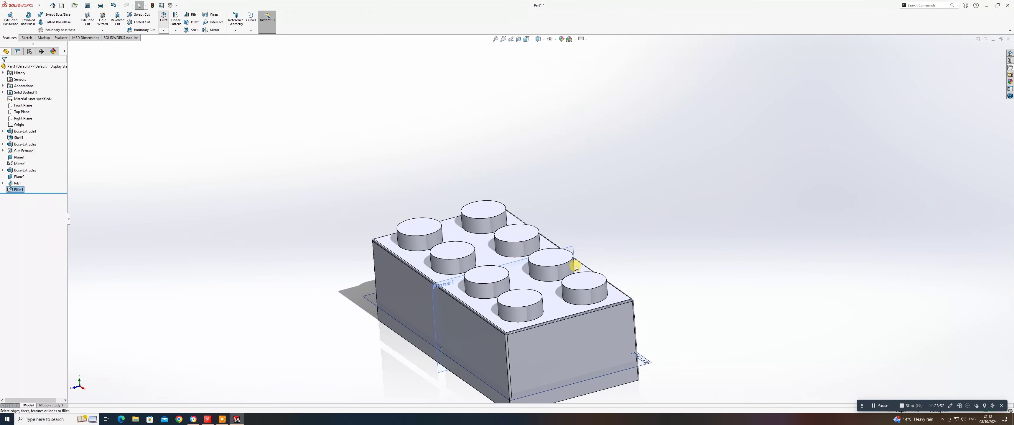
Step: Start a second fillet and clear the stray stud edges picked by mistake
{"action": "key", "text": "Return"}
{"action": "left_click", "coordinate": [522, 301]}
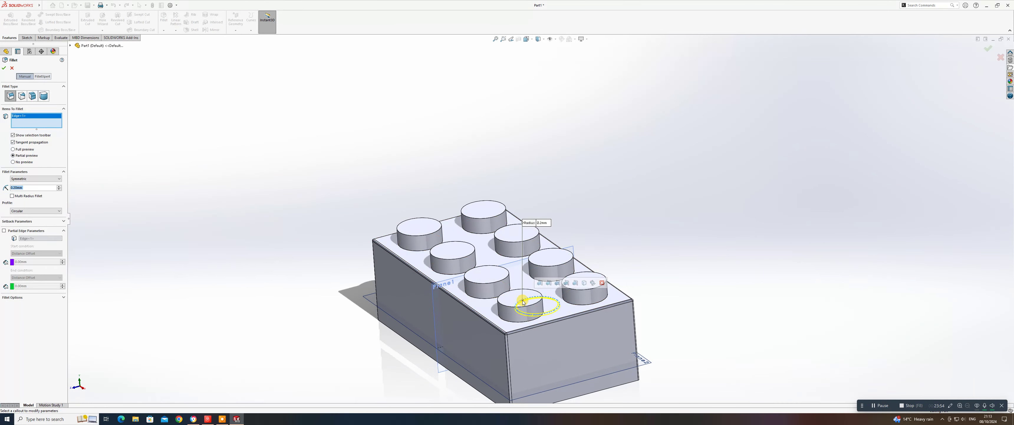
{"action": "left_click", "coordinate": [523, 301]}
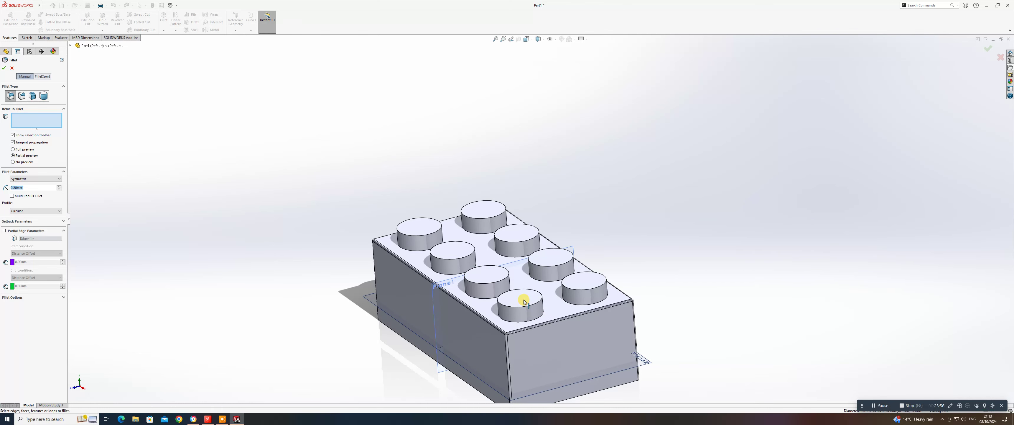
{"action": "left_click", "coordinate": [512, 308]}
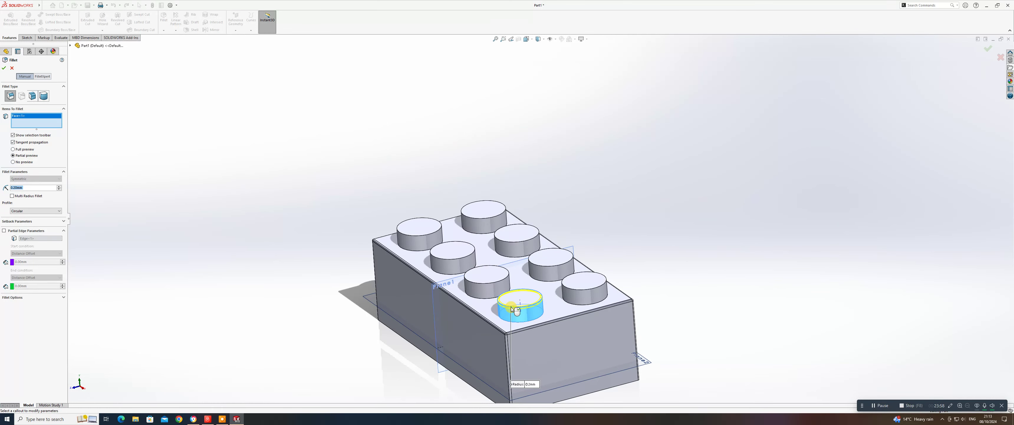
{"action": "left_click", "coordinate": [526, 323]}
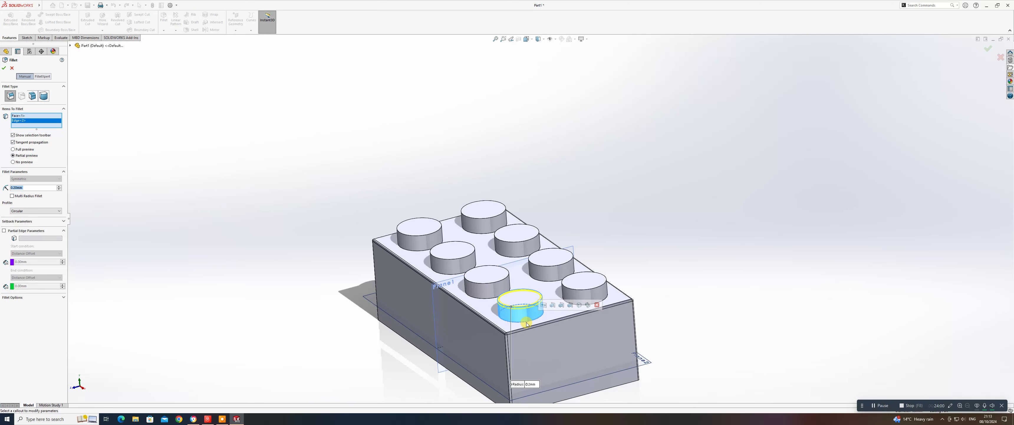
{"action": "scroll", "coordinate": [527, 323], "scroll_direction": "down", "scroll_amount": 5}
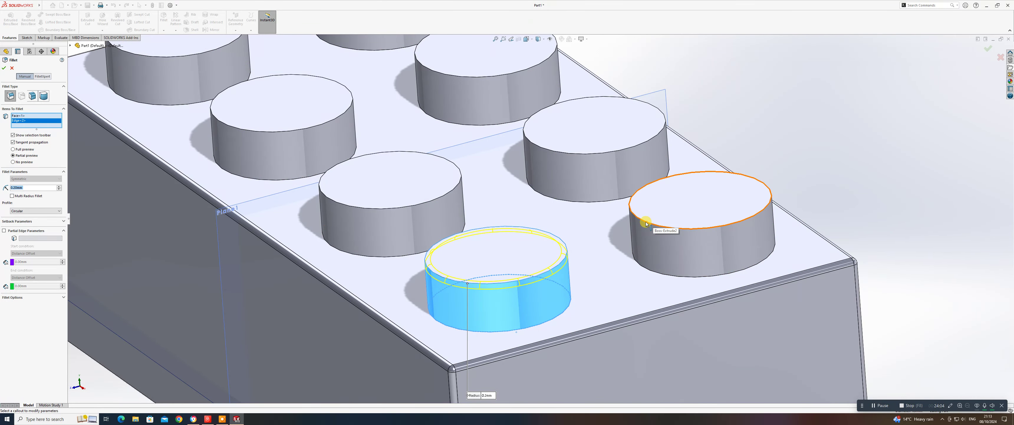
{"action": "left_click", "coordinate": [555, 289]}
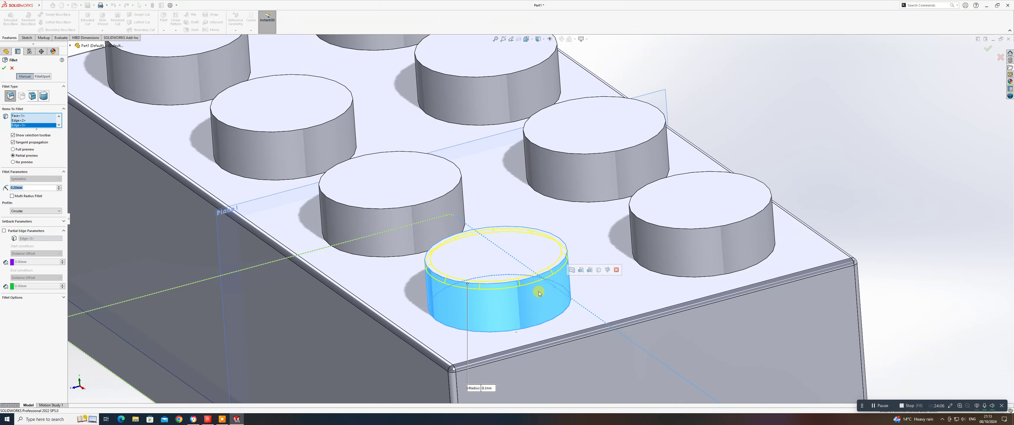
{"action": "right_click", "coordinate": [35, 116]}
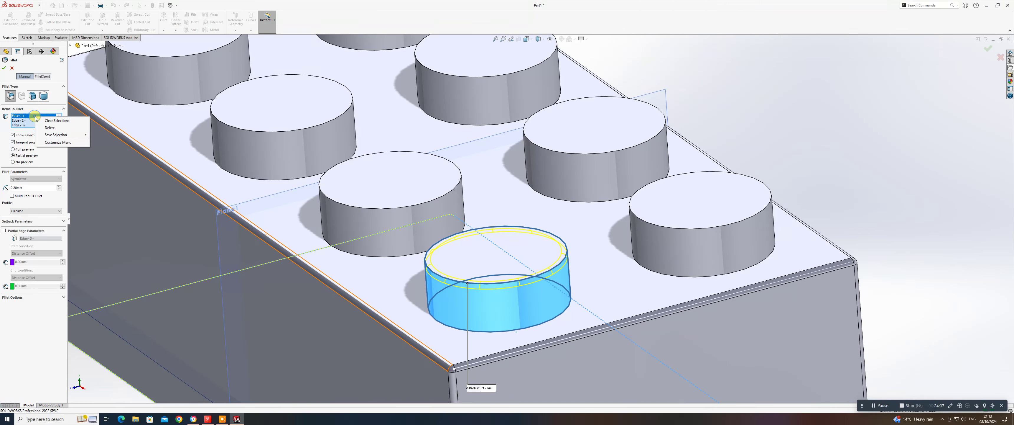
{"action": "left_click", "coordinate": [51, 121]}
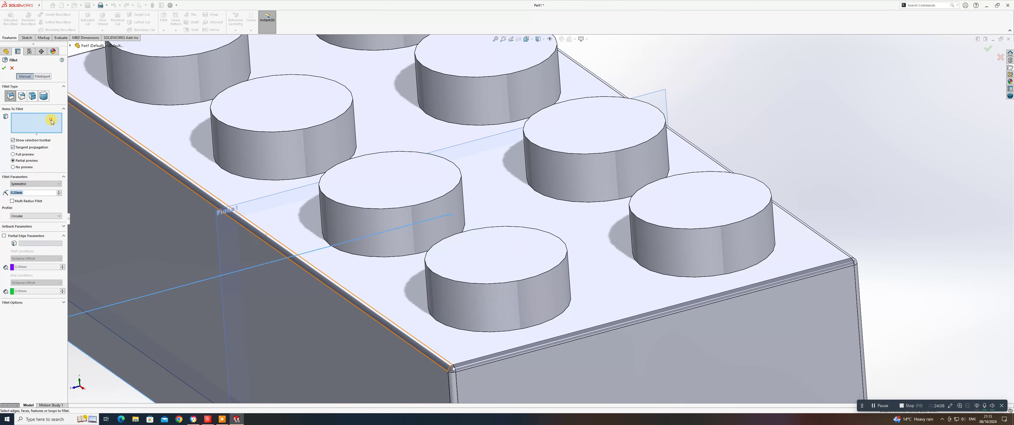
Step: Select the side faces of all eight studs and accept the 0.2 mm Fillet2
{"action": "left_click", "coordinate": [463, 299]}
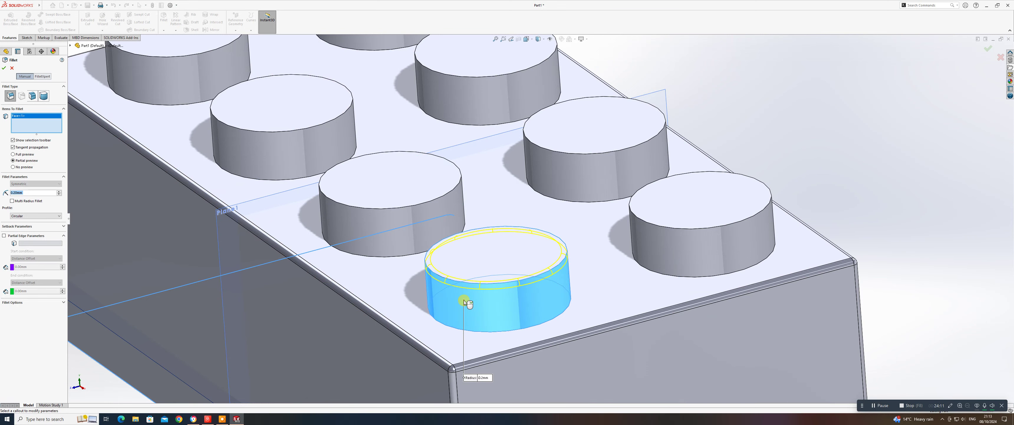
{"action": "left_click", "coordinate": [410, 242]}
{"action": "left_click", "coordinate": [396, 238]}
{"action": "left_click", "coordinate": [388, 244]}
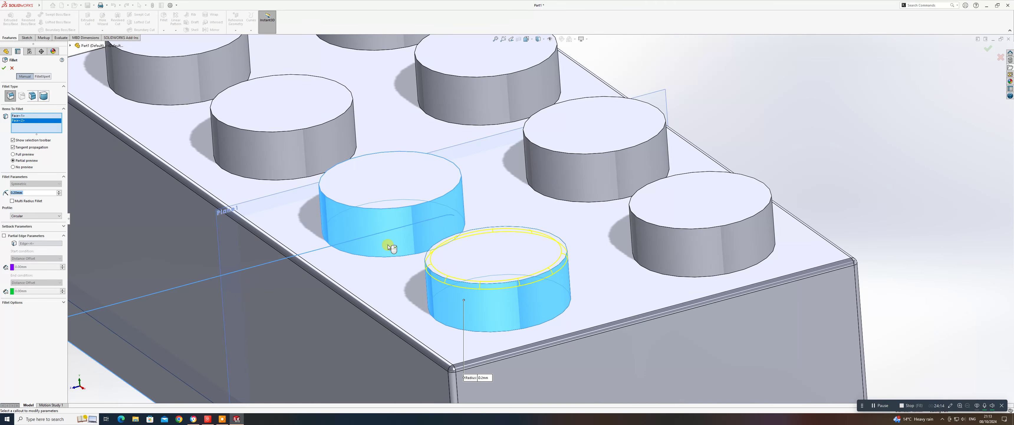
{"action": "left_click", "coordinate": [583, 174]}
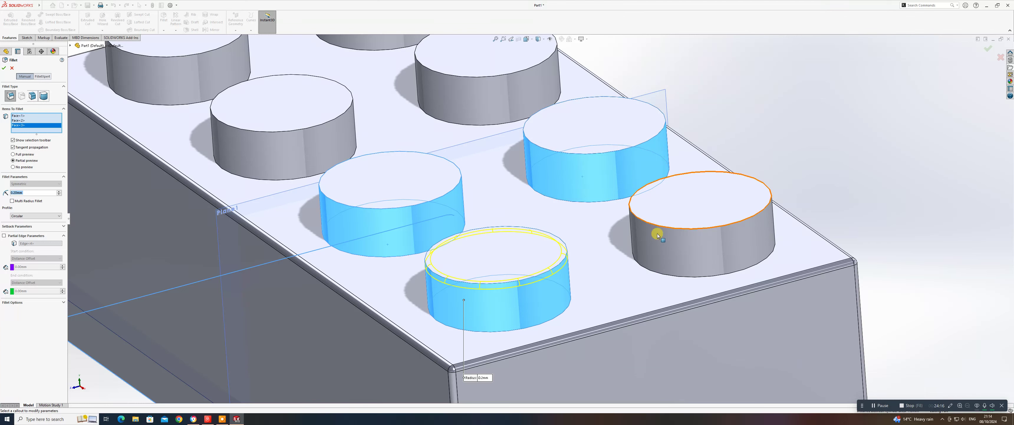
{"action": "left_click", "coordinate": [696, 246]}
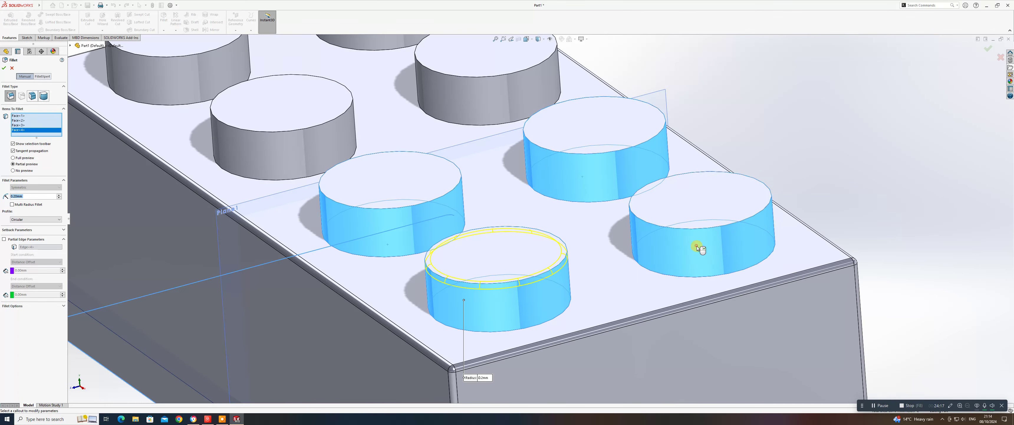
{"action": "left_click", "coordinate": [464, 105]}
{"action": "left_click", "coordinate": [328, 140]}
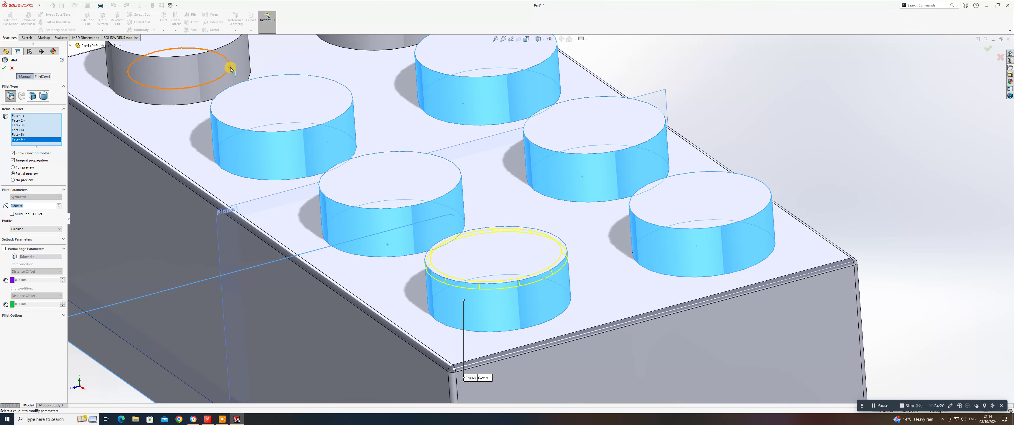
{"action": "left_click", "coordinate": [247, 67]}
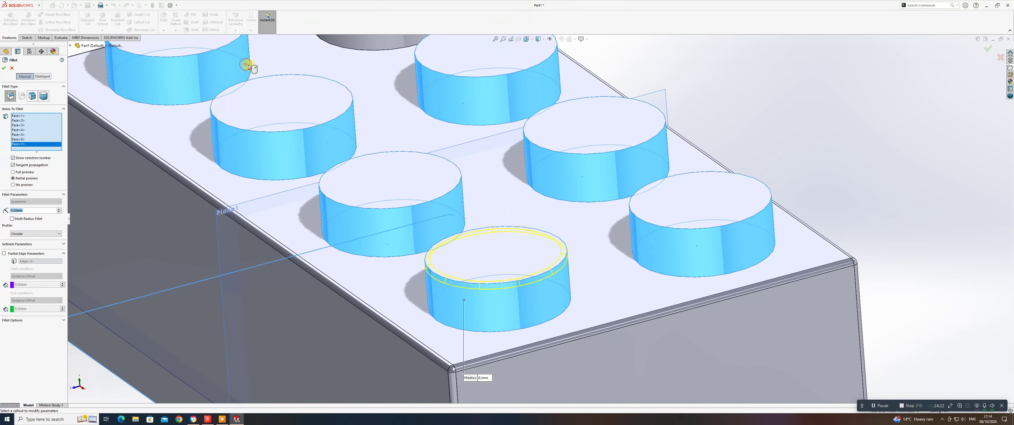
{"action": "left_click", "coordinate": [391, 44]}
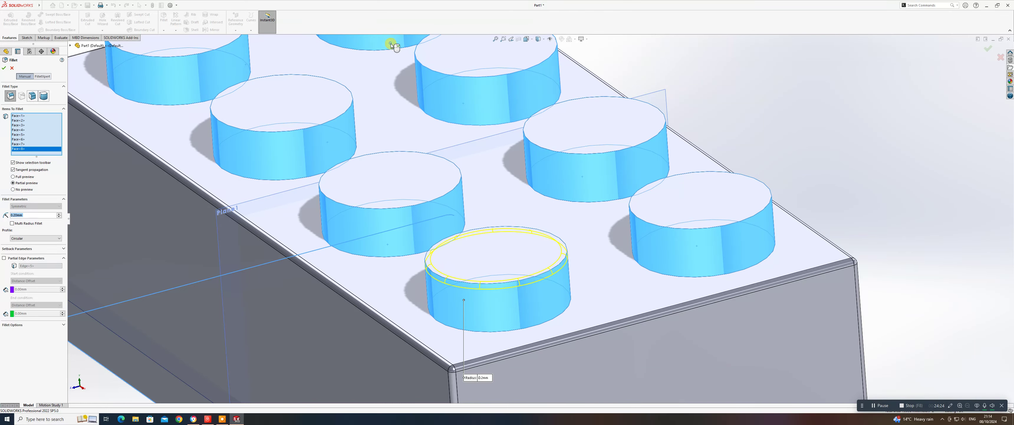
{"action": "right_click", "coordinate": [390, 44]}
{"action": "middle_click_drag", "start_coordinate": [403, 185], "coordinate": [297, 84]}
Step: Orbit the brick to inspect its underside tubes and studded top
{"action": "scroll", "coordinate": [367, 75], "scroll_direction": "down", "scroll_amount": 3}
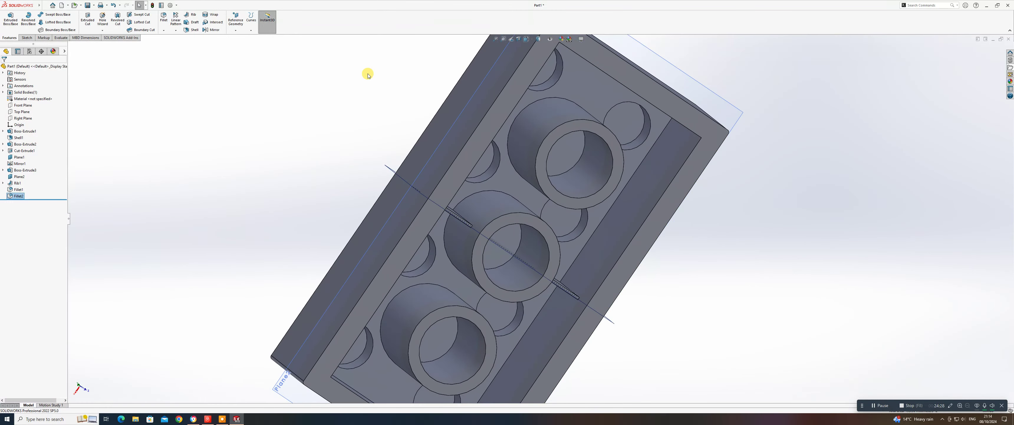
{"action": "middle_click_drag", "start_coordinate": [543, 181], "coordinate": [543, 252]}
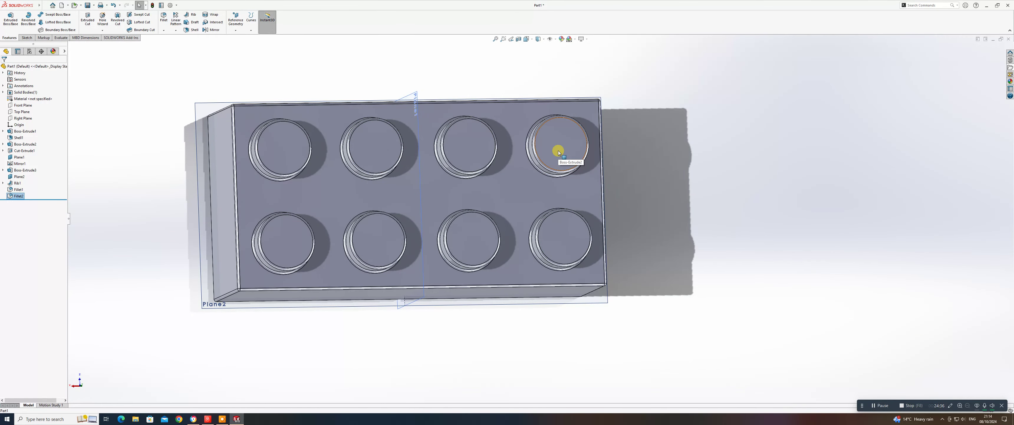
{"action": "middle_click_drag", "start_coordinate": [473, 169], "coordinate": [633, 106]}
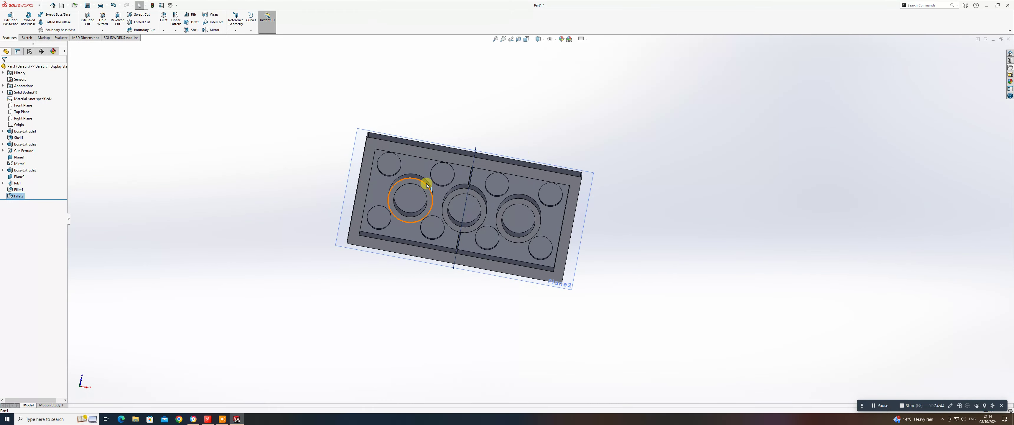
{"action": "scroll", "coordinate": [427, 185], "scroll_direction": "down", "scroll_amount": 3}
{"action": "middle_click_drag", "start_coordinate": [666, 229], "coordinate": [480, 136]}
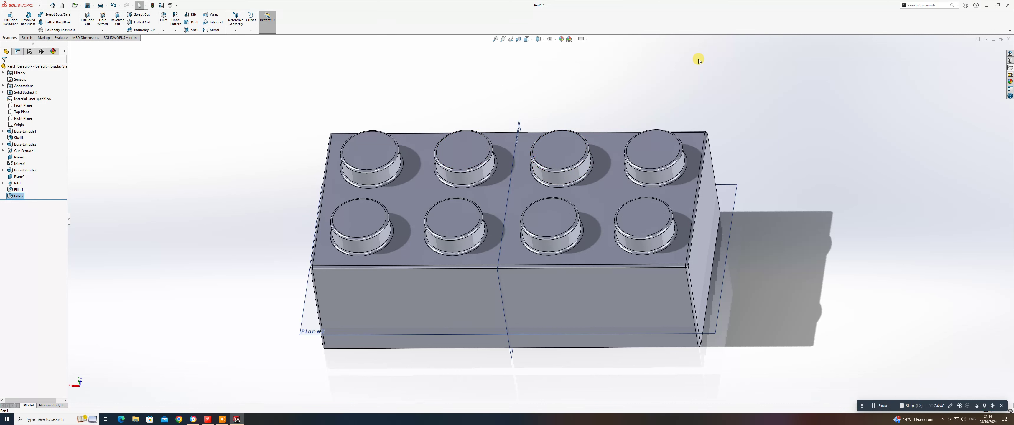
Step: Switch the view to perspective and hide the reference planes
{"action": "left_click", "coordinate": [587, 39]}
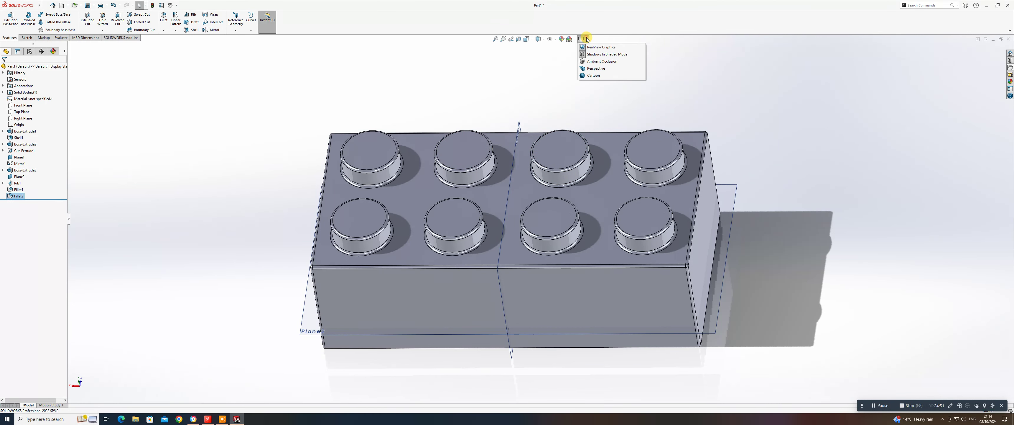
{"action": "left_click", "coordinate": [591, 69]}
{"action": "middle_click_drag", "start_coordinate": [638, 238], "coordinate": [595, 130]}
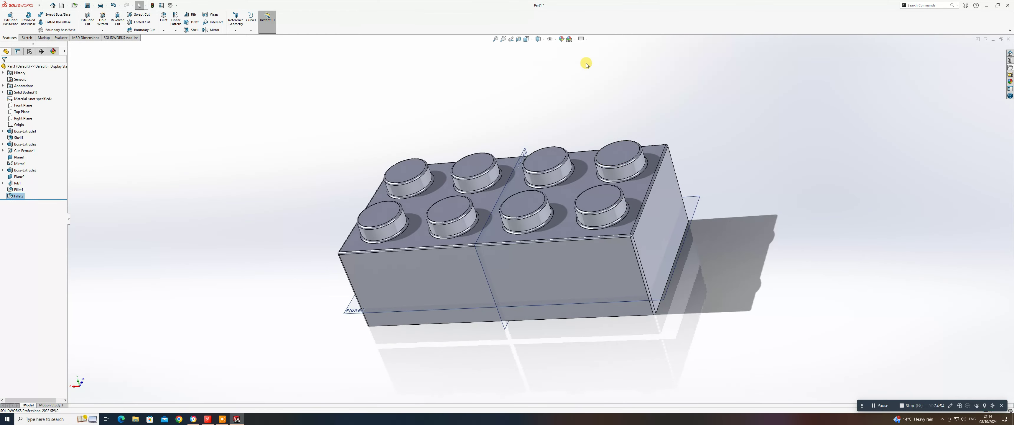
{"action": "left_click", "coordinate": [552, 41]}
{"action": "middle_click_drag", "start_coordinate": [602, 208], "coordinate": [491, 346]}
{"action": "scroll", "coordinate": [639, 190], "scroll_direction": "down", "scroll_amount": 2}
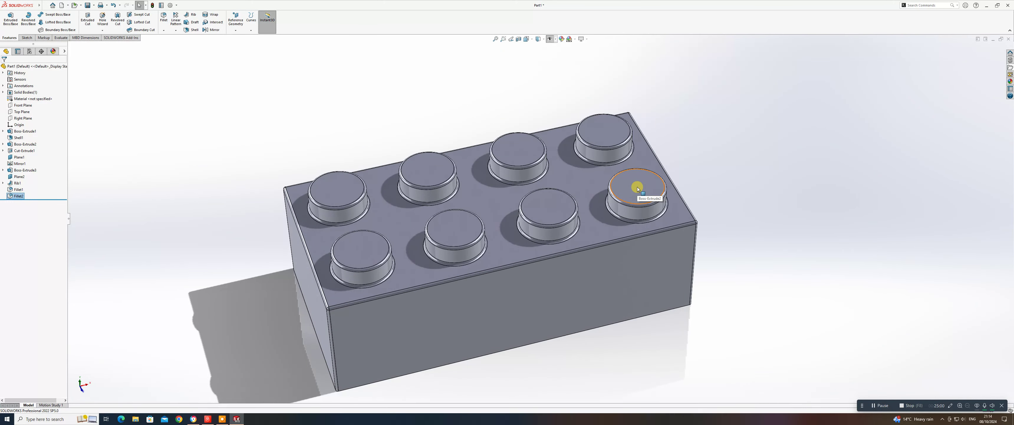